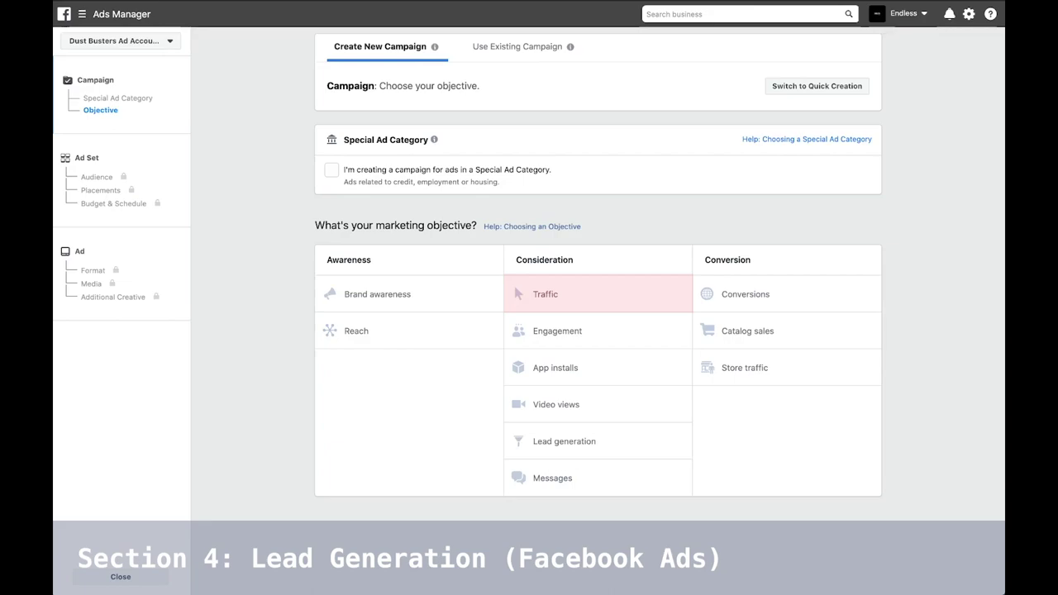
Step: Choose Engagement as the new campaign's marketing objective
left_click(564, 441)
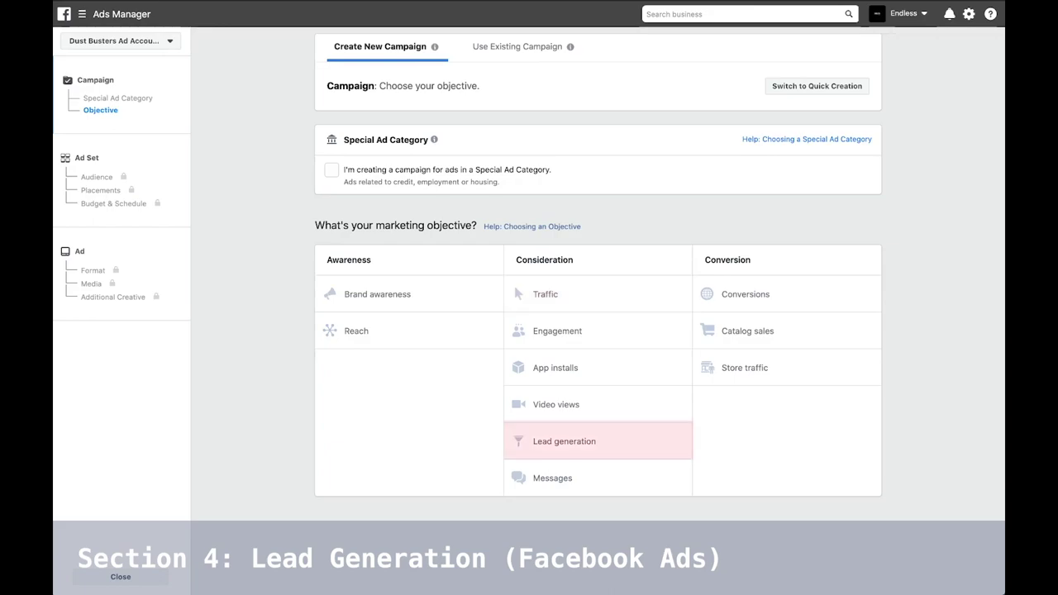
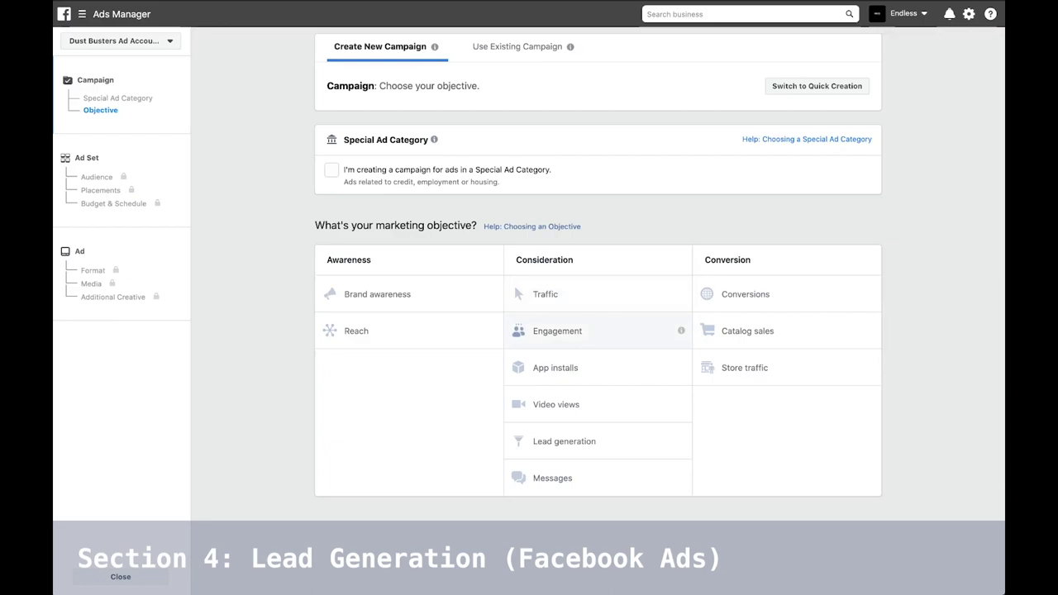
mouse_move(681, 331)
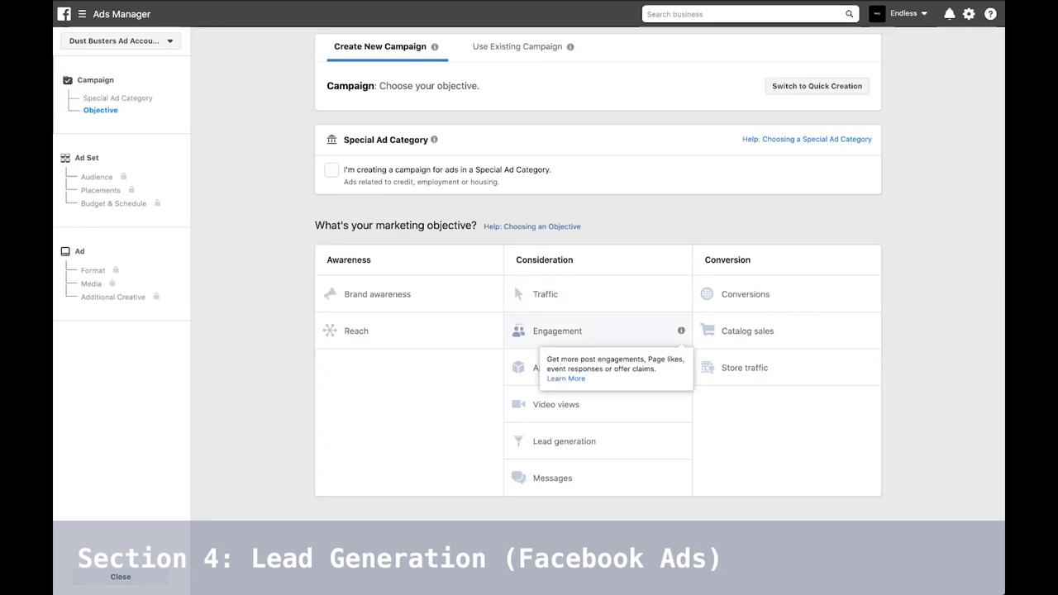
mouse_move(681, 293)
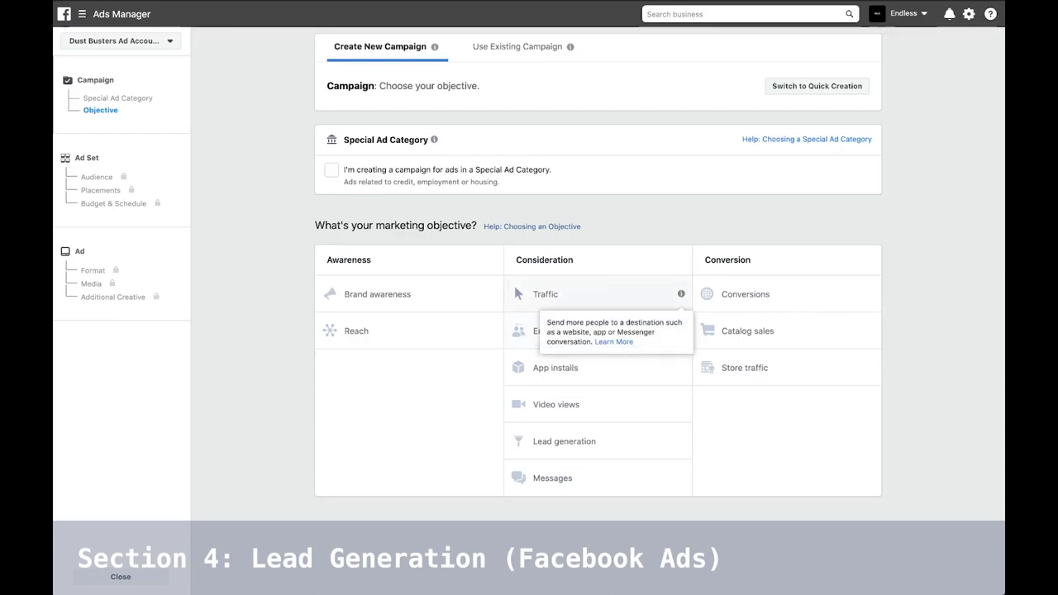
mouse_move(681, 441)
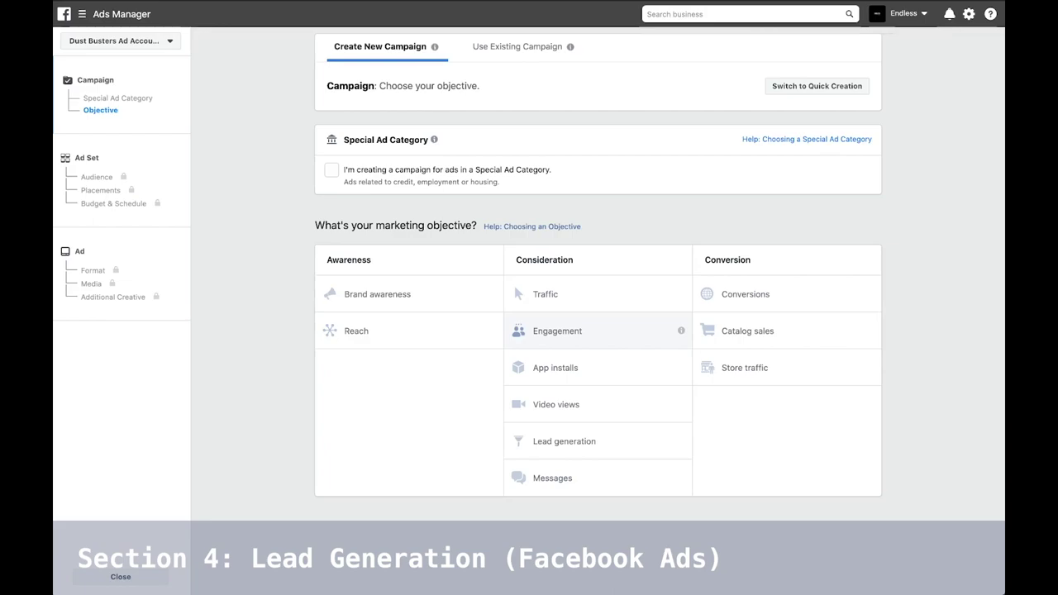
left_click(579, 331)
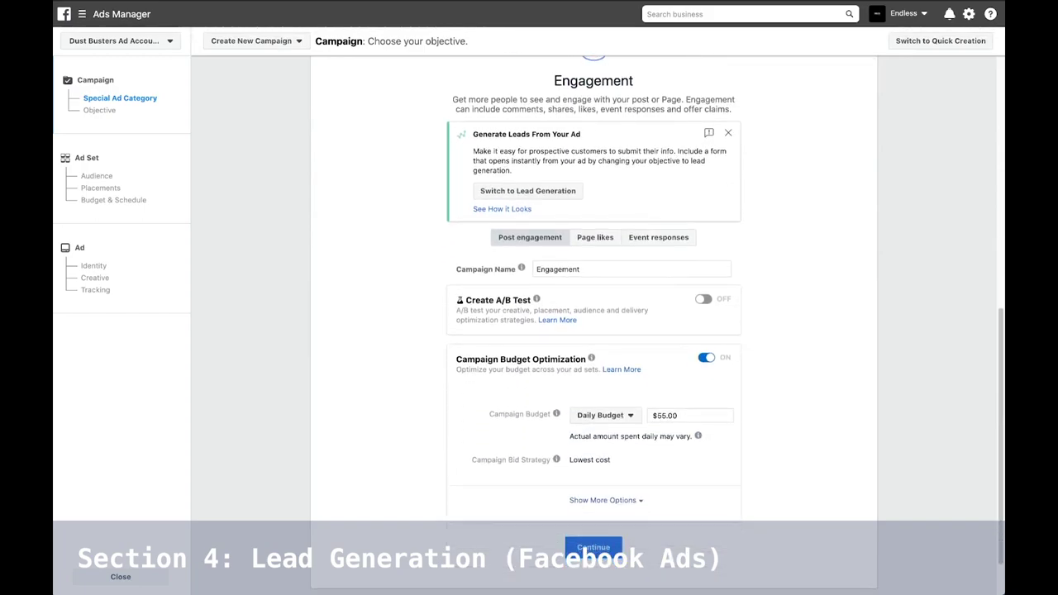
Step: Set the campaign's daily budget to $10 and continue to the ad set
left_click(690, 415)
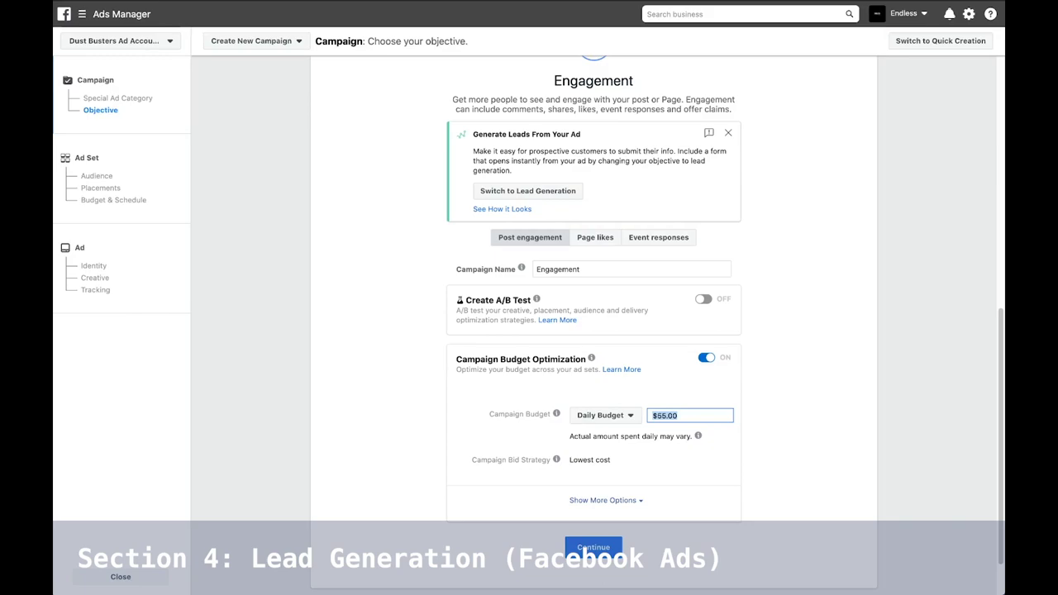
type("10")
key("Tab")
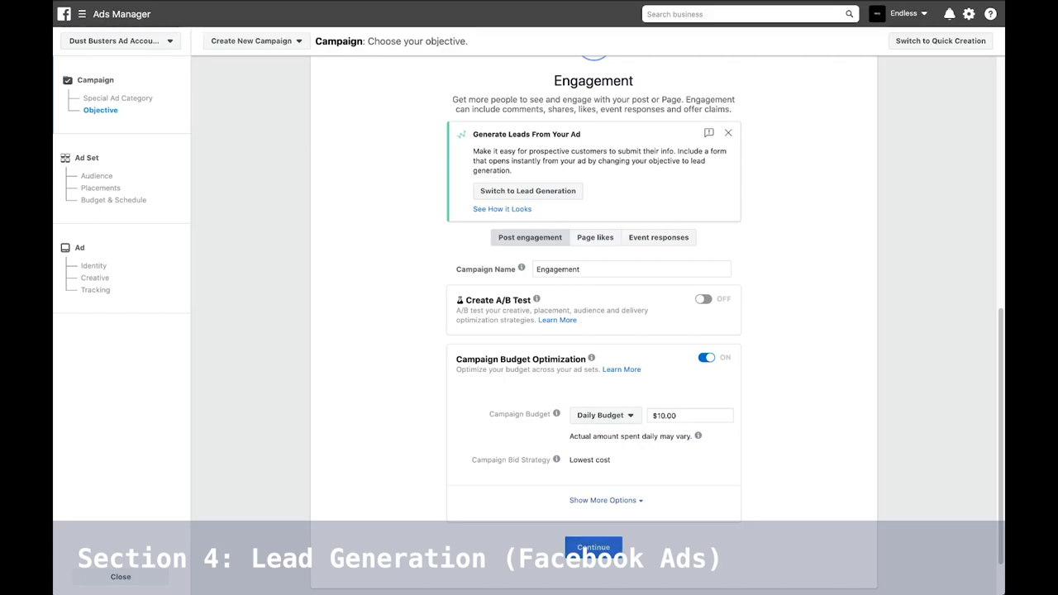
left_click(593, 547)
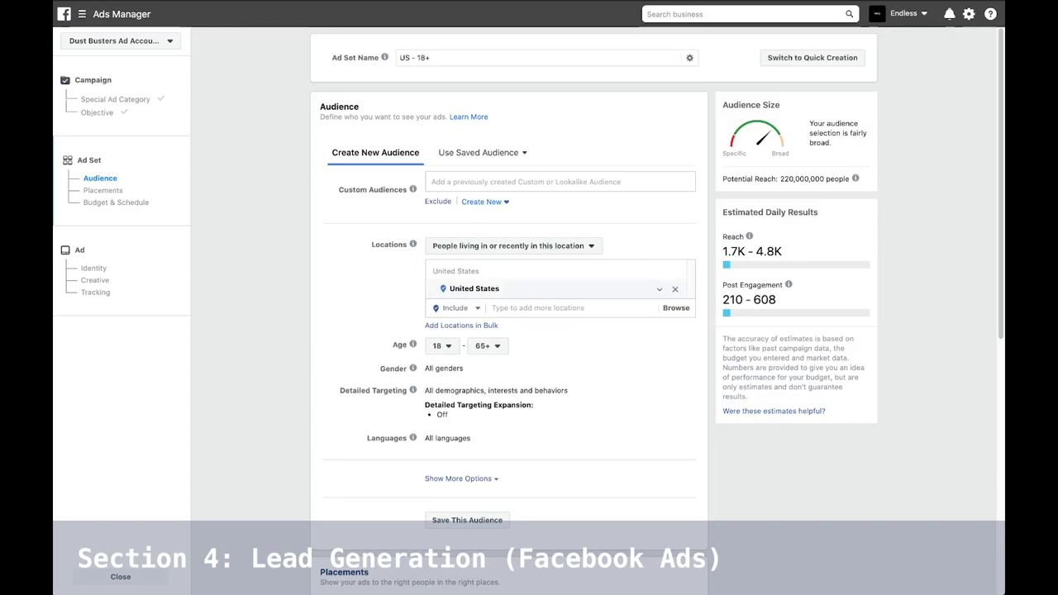
Step: Set the audience location to the city of Orlando, Florida, United States
left_click(538, 307)
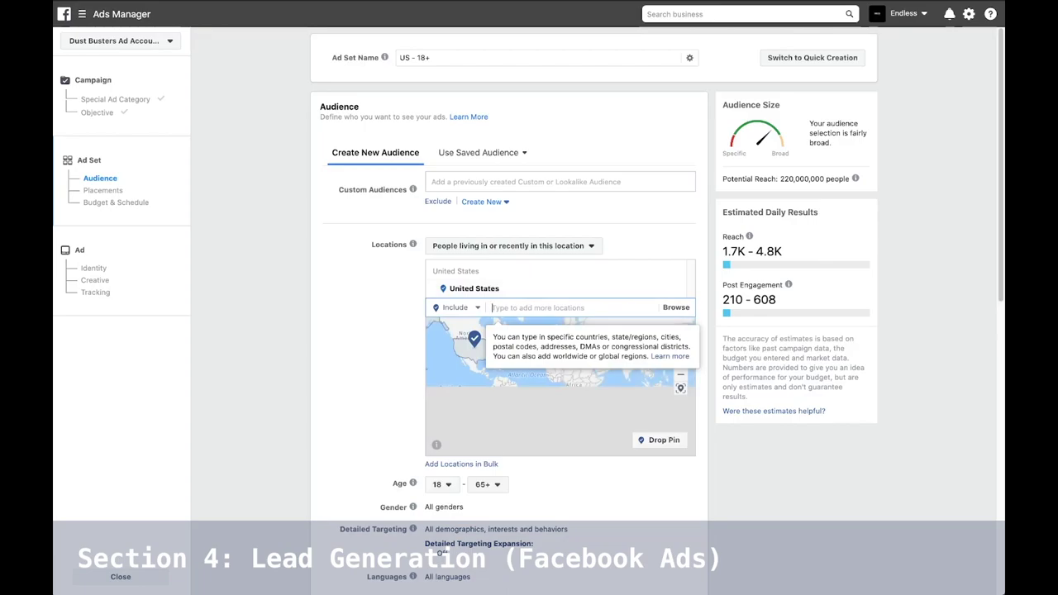
type("orlando")
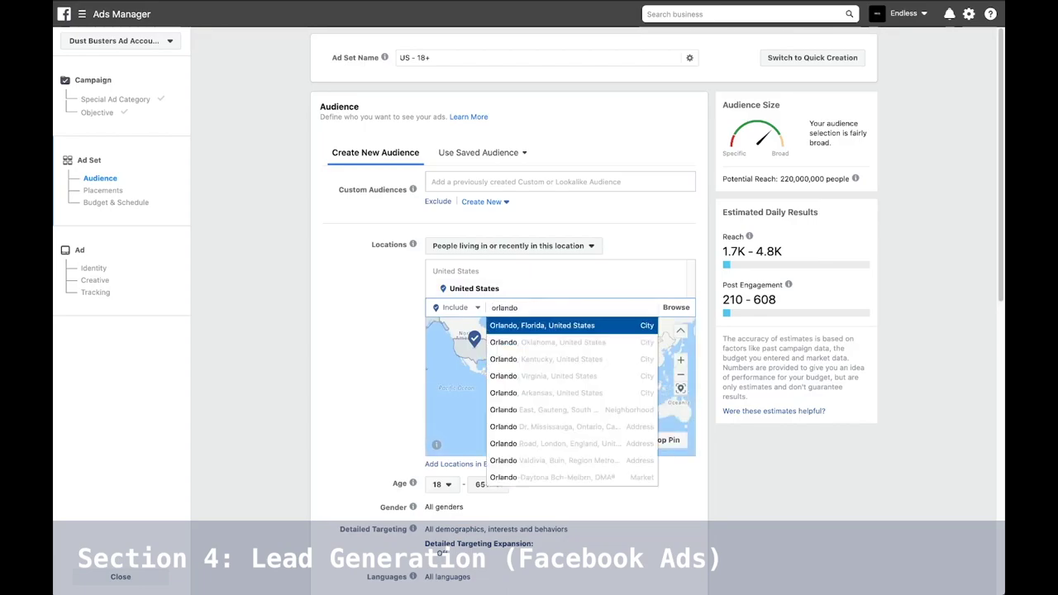
key("Return")
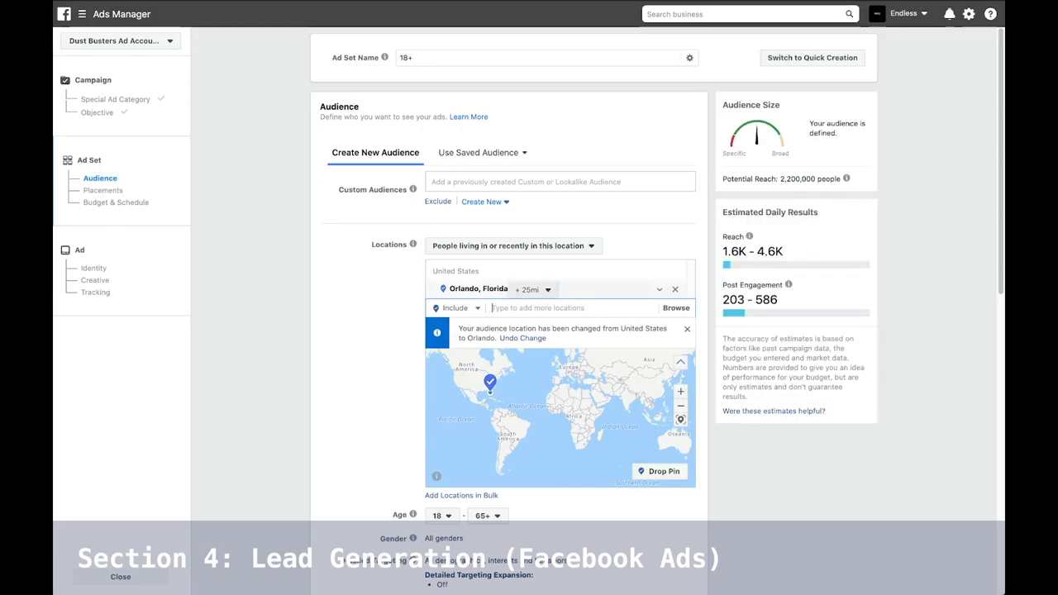
Step: Try to set the targeting radius around Orlando to 15 miles
left_click(533, 290)
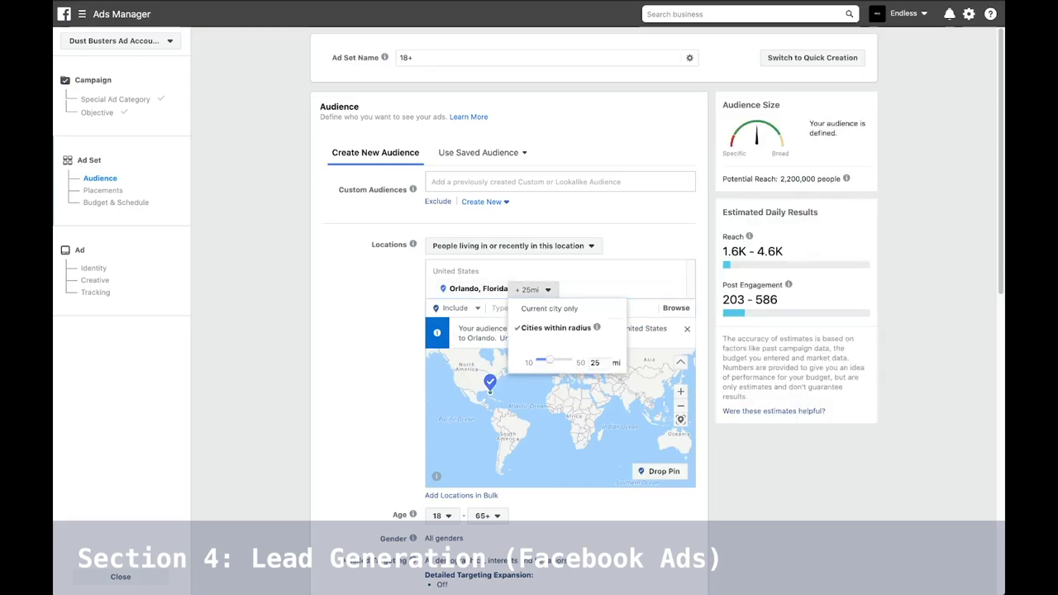
double_click(594, 362)
type("15")
key("Return")
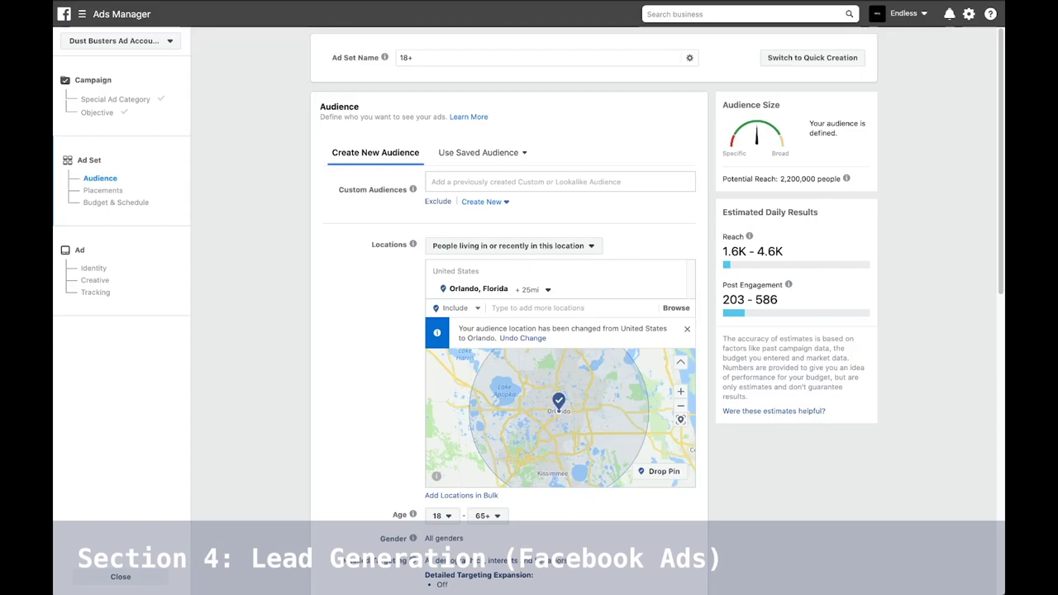
Step: Set the audience's minimum age to 20 and open the detailed targeting for editing
scroll(529, 330, "down", 3)
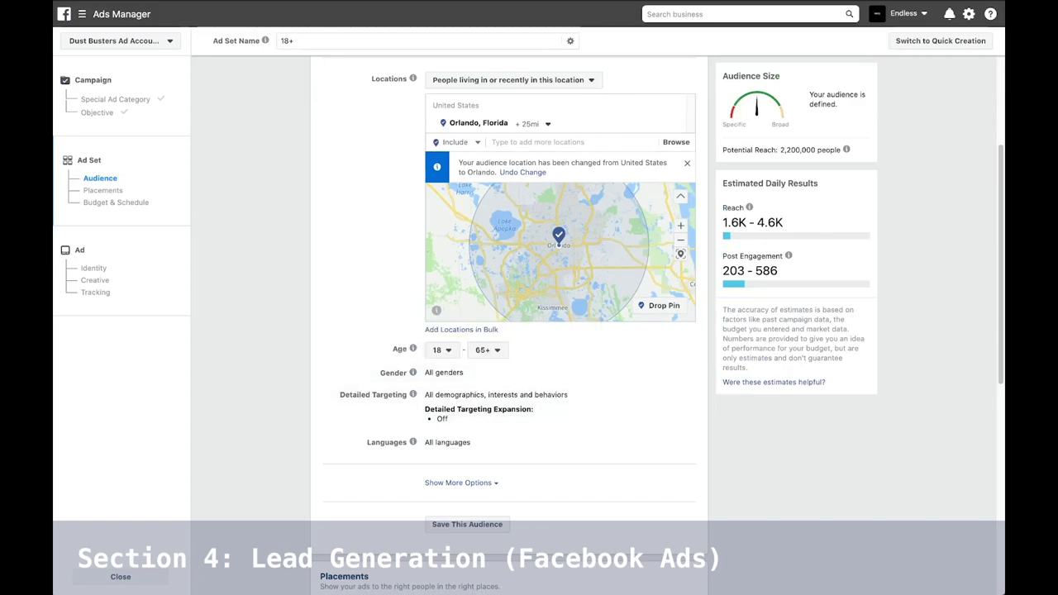
left_click(441, 350)
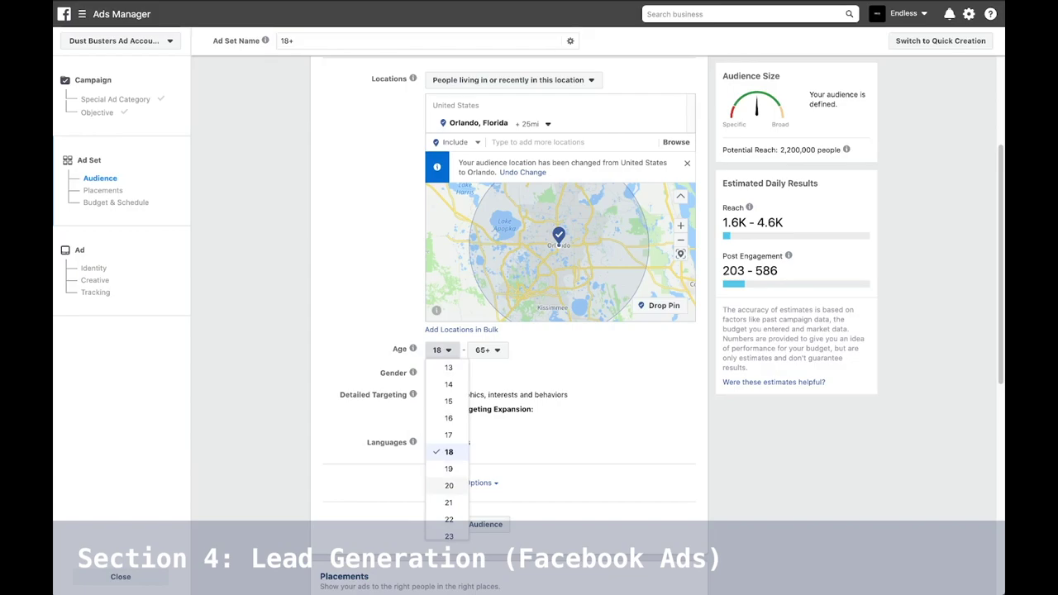
left_click(449, 485)
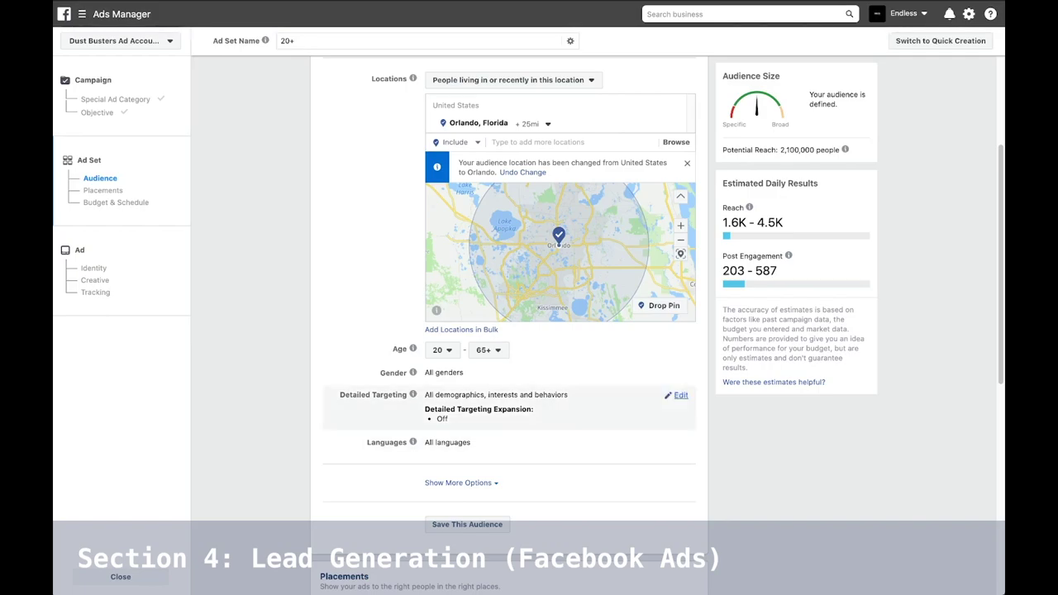
left_click(676, 395)
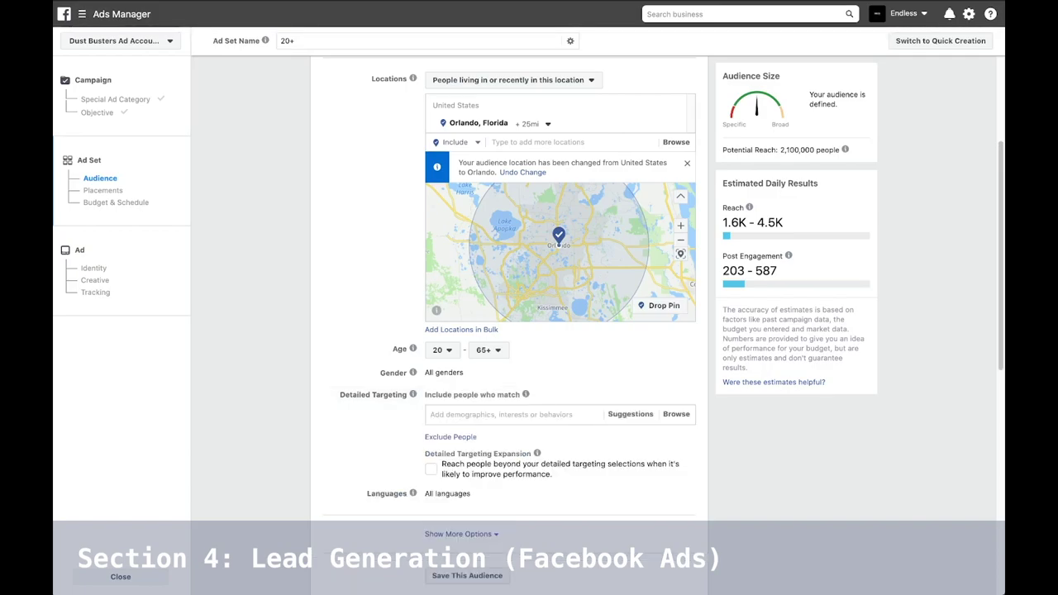
Step: Try Cleaning and Maintenance Services as a detailed targeting criterion by searching for home cleaning, and remove it again
type("home cle")
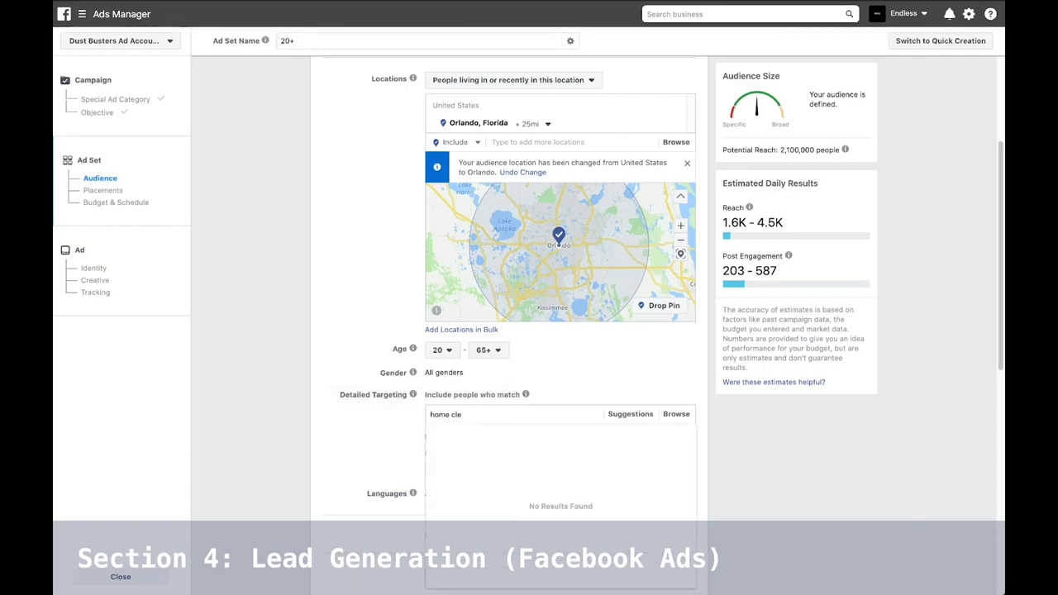
type("aling")
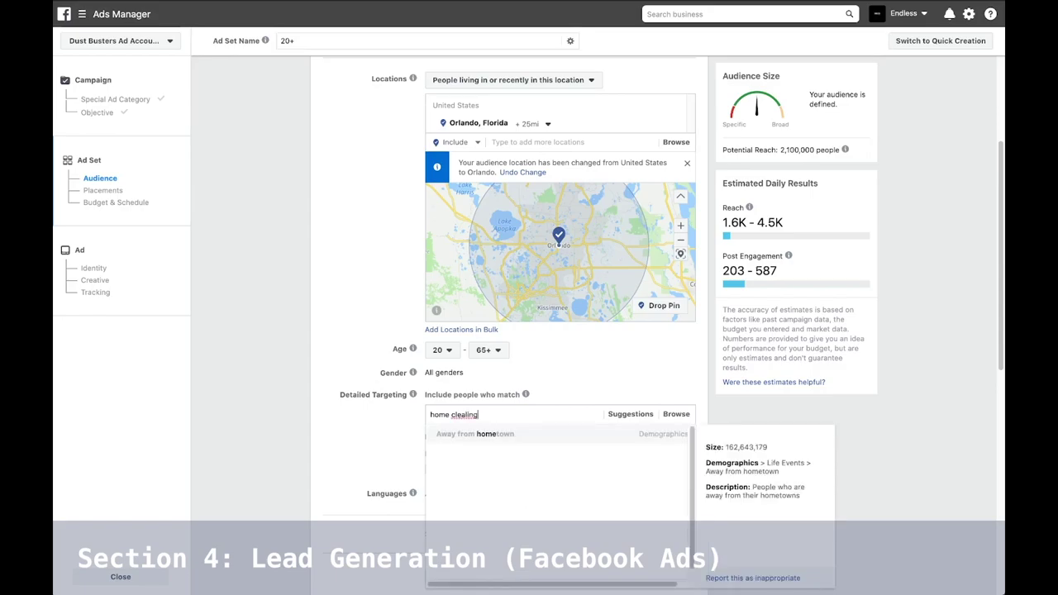
key("BackSpace")
key("BackSpace")
key("BackSpace")
key("BackSpace")
type("ning")
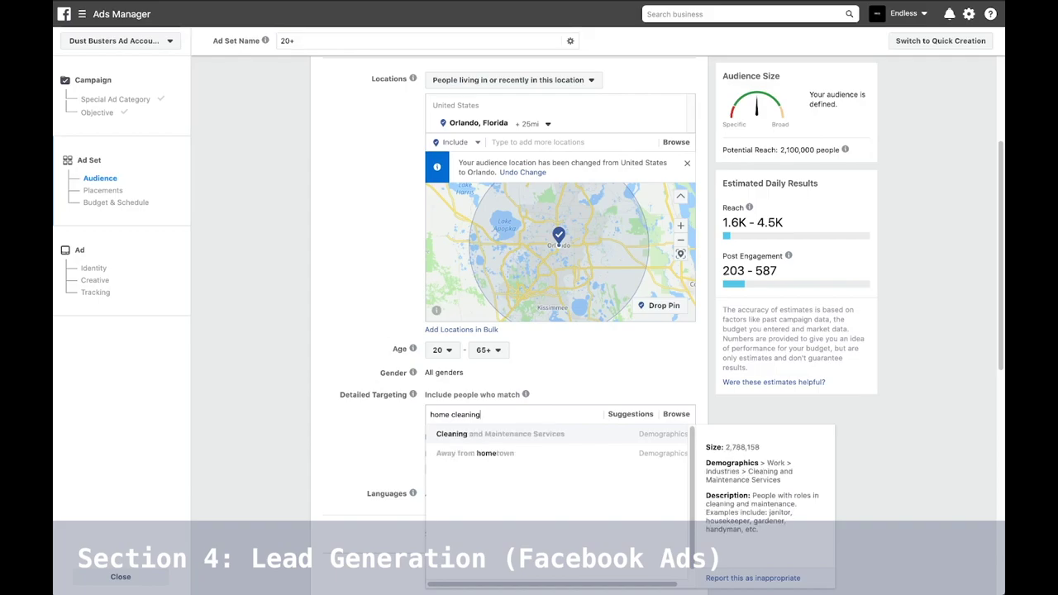
key("Return")
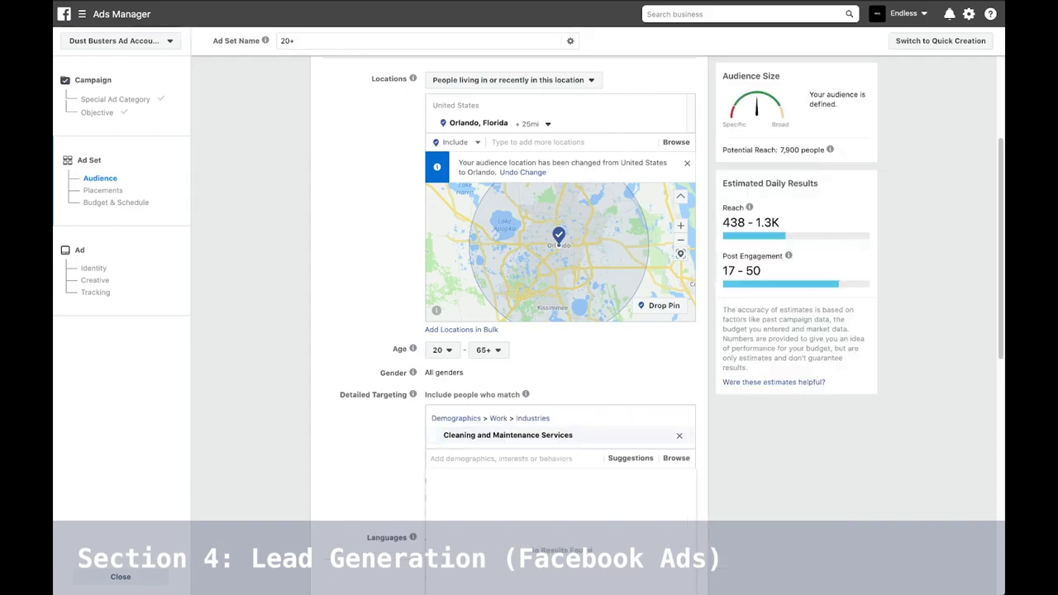
key("BackSpace")
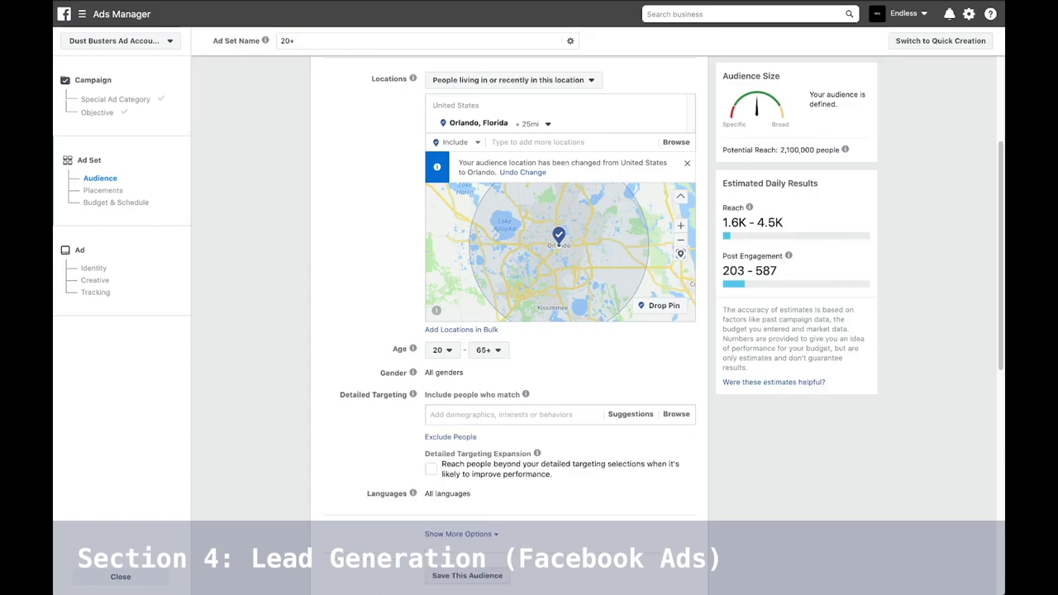
Step: Search the detailed targeting options for janitorial, clear the search and bring up the suggested criteria
type("janitorial")
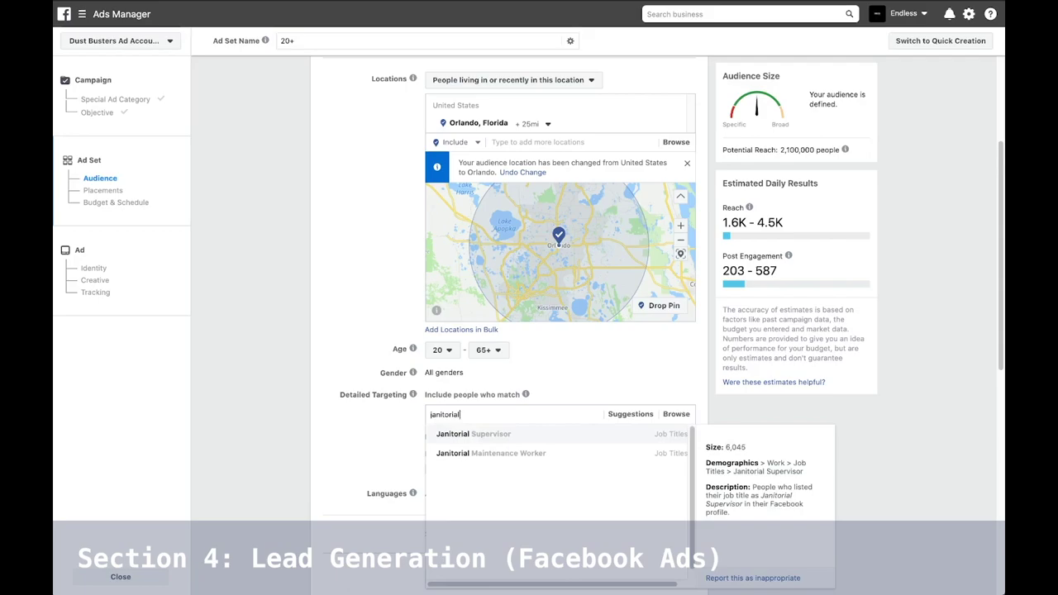
left_click(629, 414)
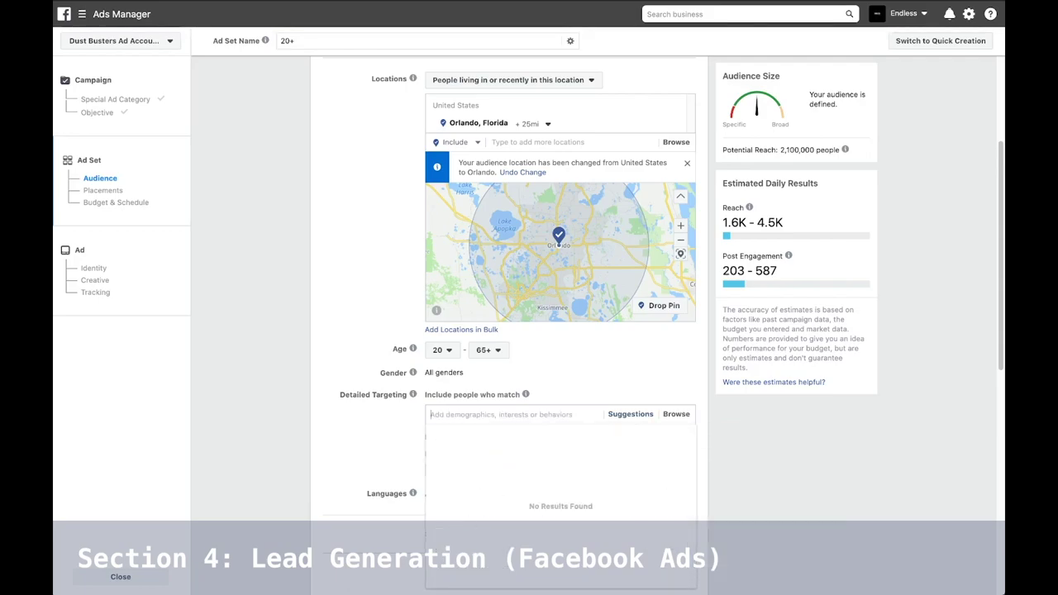
type("janitorial")
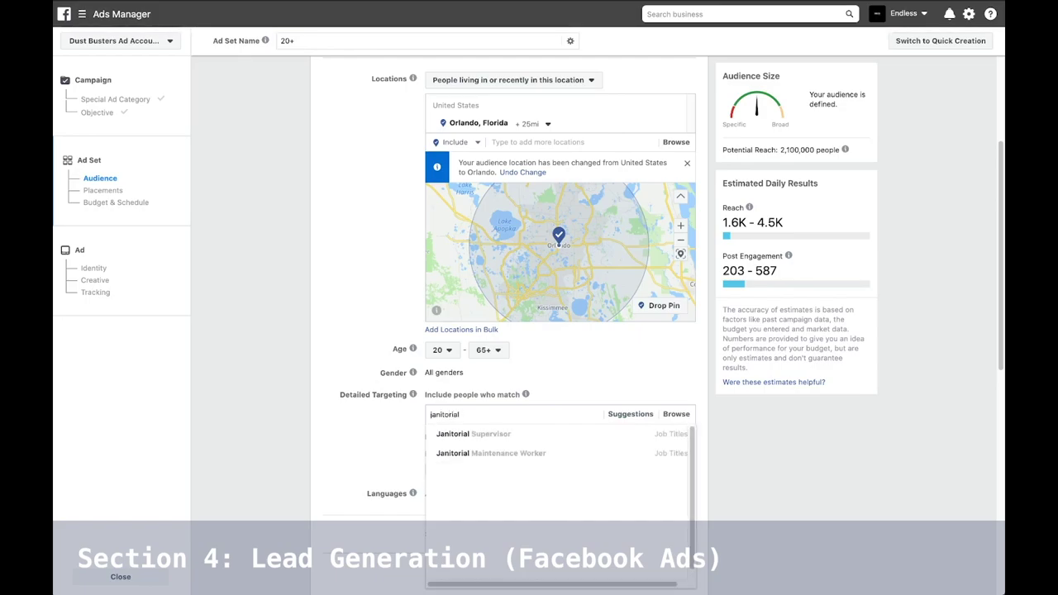
key("ctrl+a")
key("BackSpace")
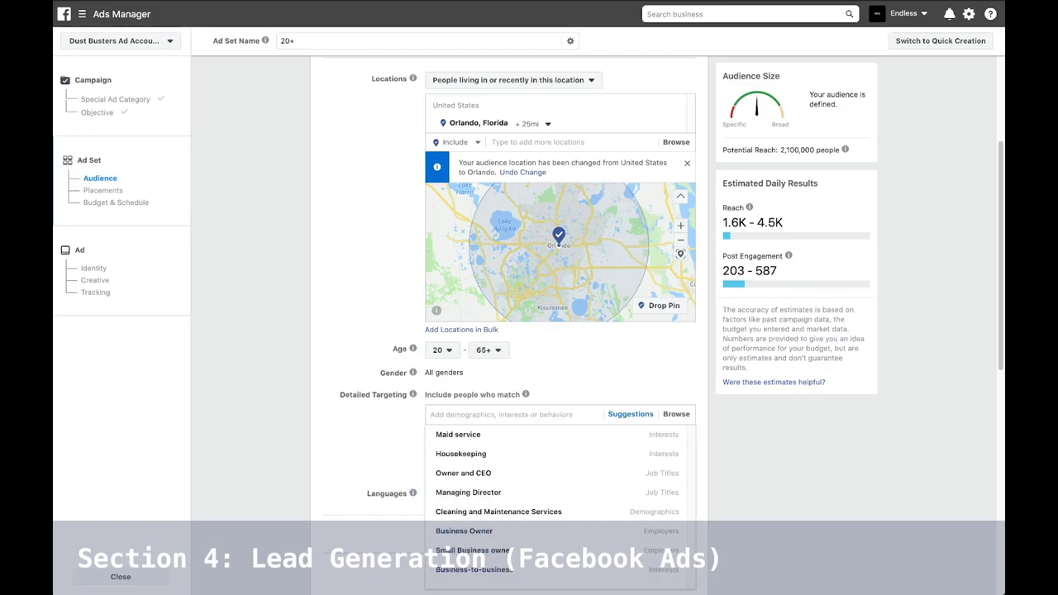
Step: Add the employer Business Owner and the interest b2b to the detailed targeting
mouse_move(499, 511)
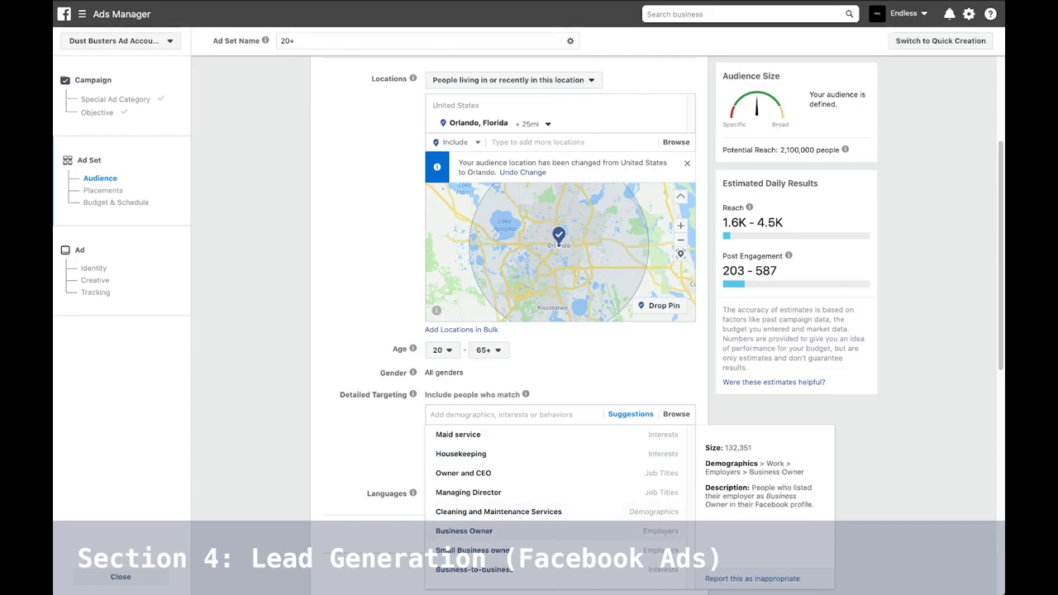
left_click(464, 531)
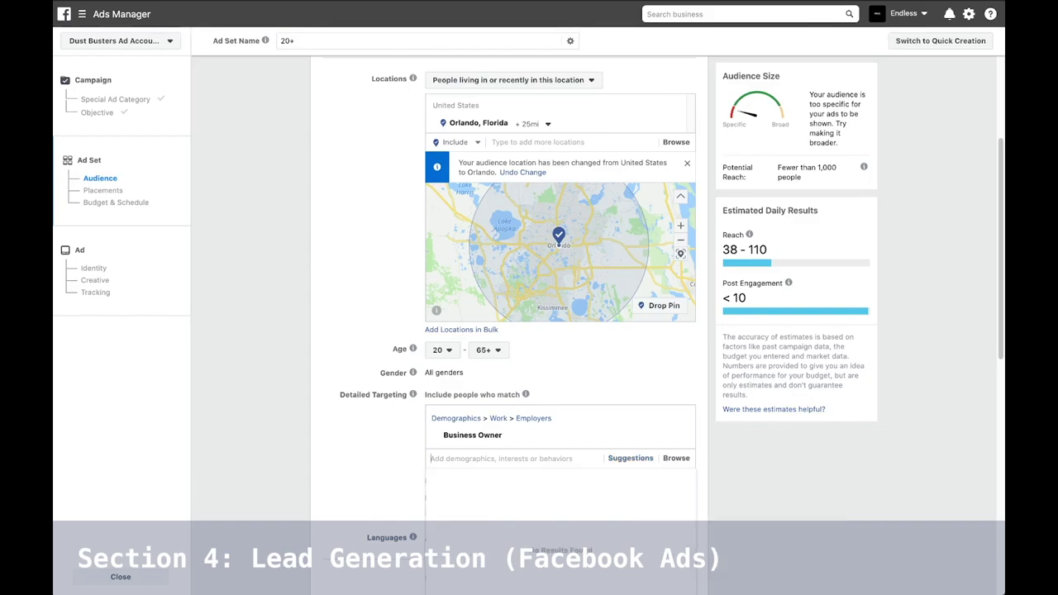
type("b2b")
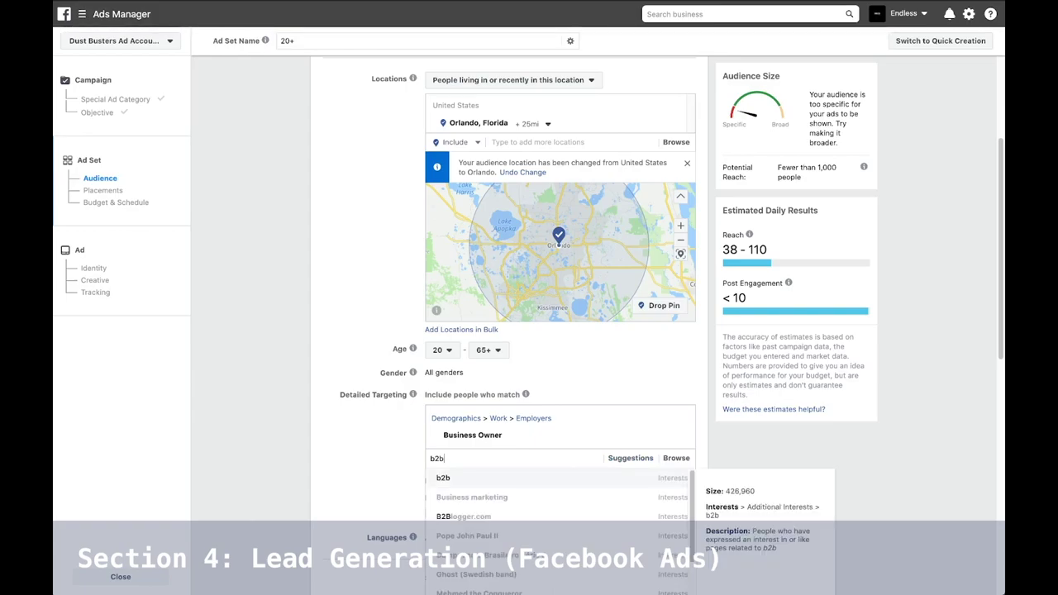
key("Return")
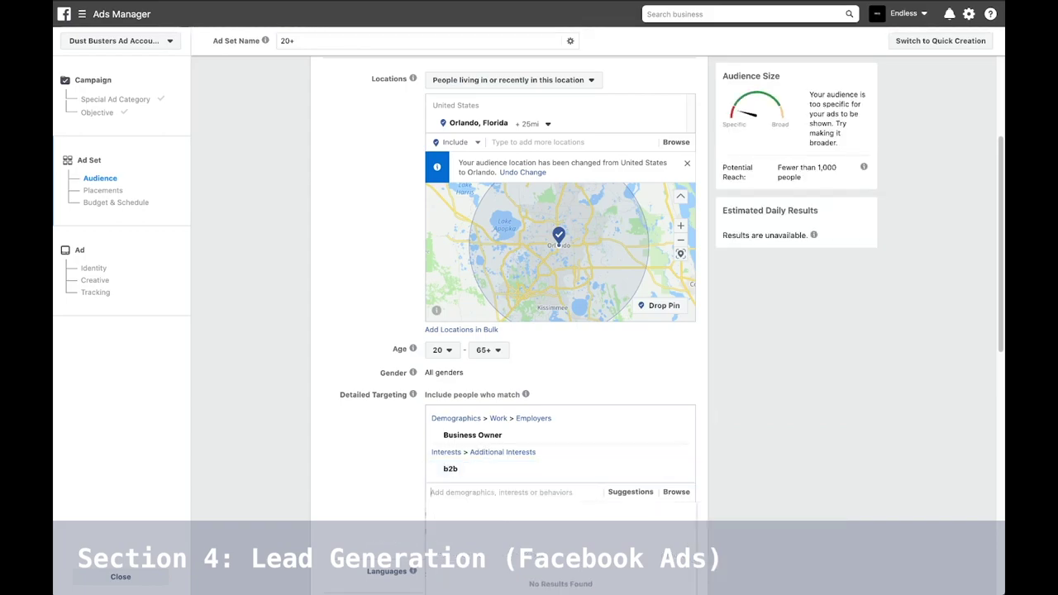
Step: Search the detailed targeting options for business owner and clear the search again
type("business")
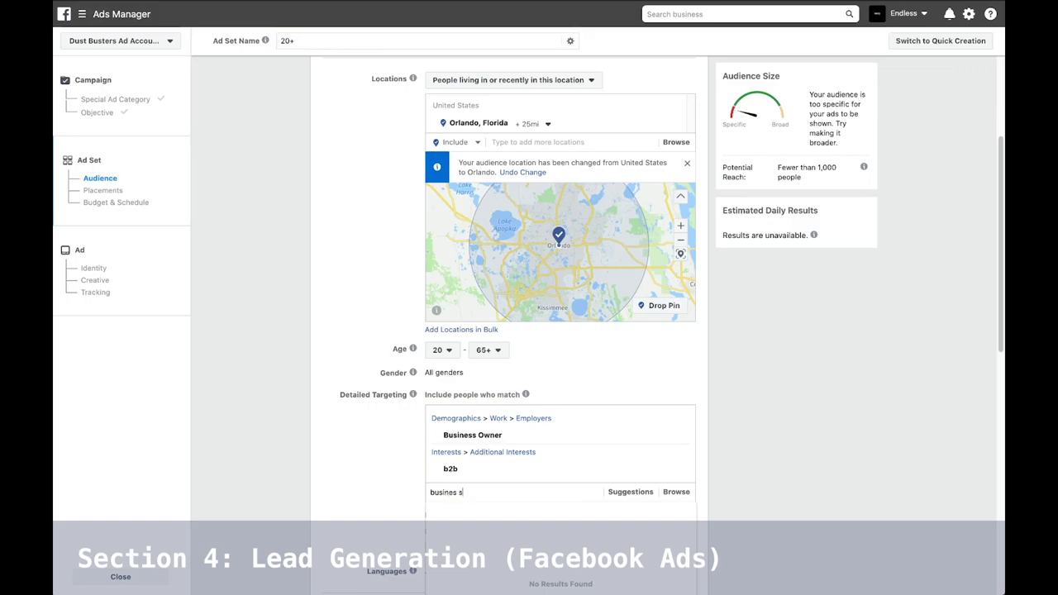
type(" owner")
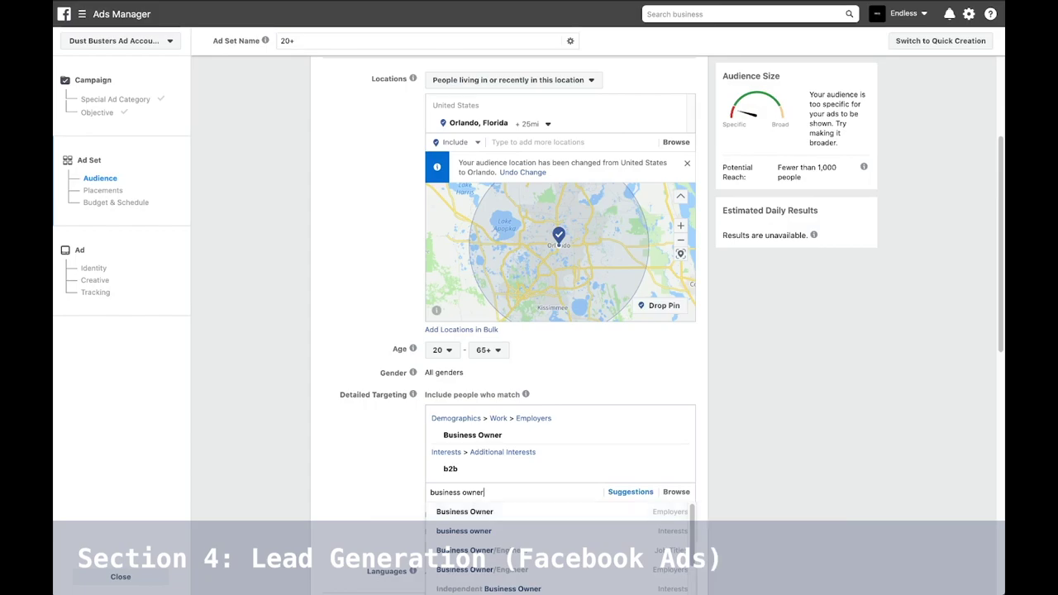
key("BackSpace")
key("BackSpace")
key("BackSpace")
key("BackSpace")
key("BackSpace")
key("BackSpace")
key("BackSpace")
key("BackSpace")
key("BackSpace")
key("BackSpace")
key("BackSpace")
key("BackSpace")
key("BackSpace")
key("BackSpace")
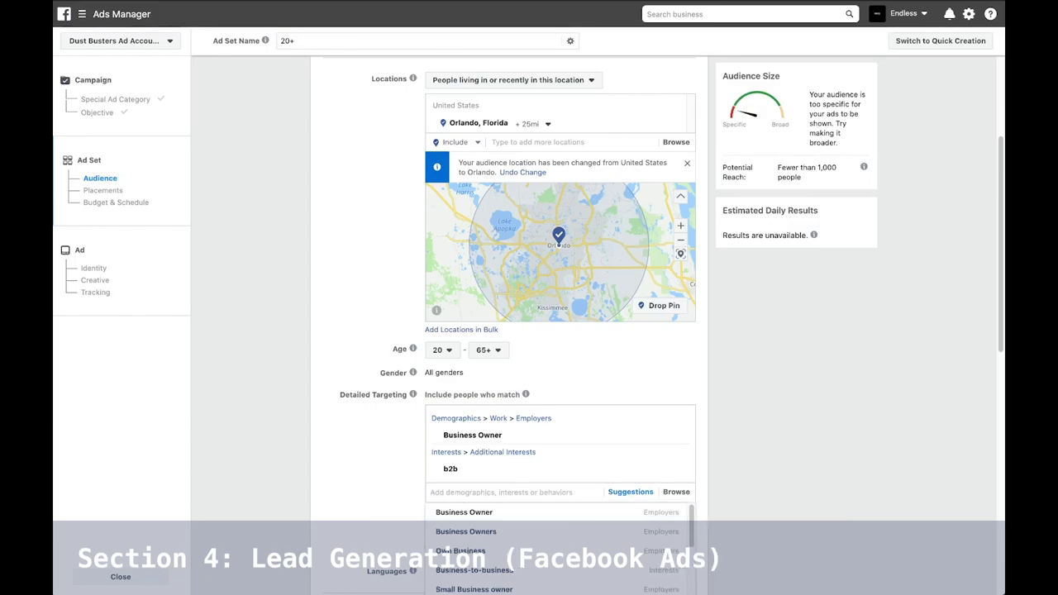
Step: Add the suggested interest Business-to-business to the detailed targeting and close the suggestions
scroll(561, 330, "down", 2)
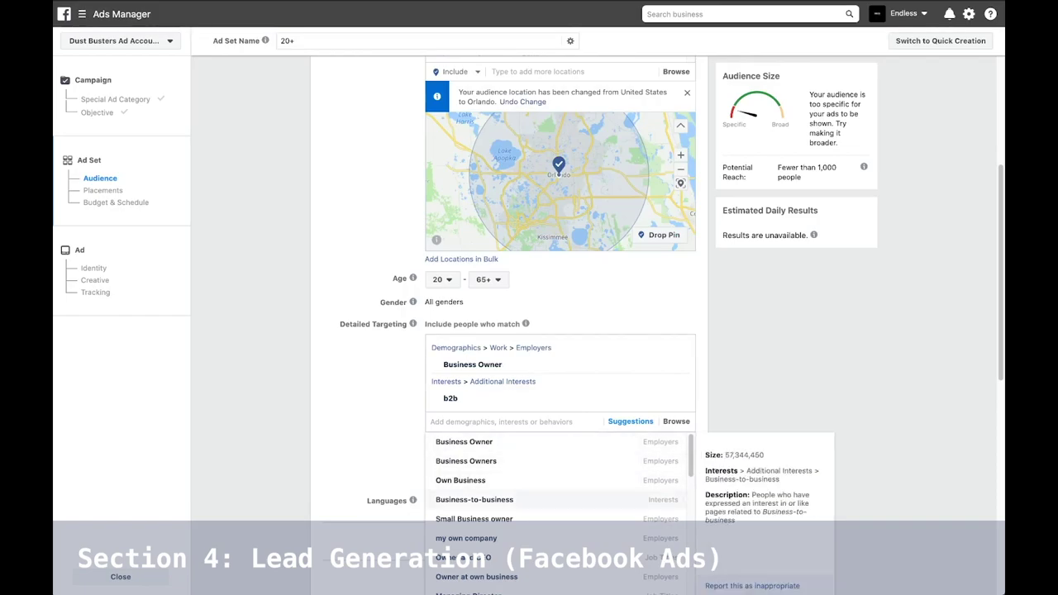
left_click(475, 500)
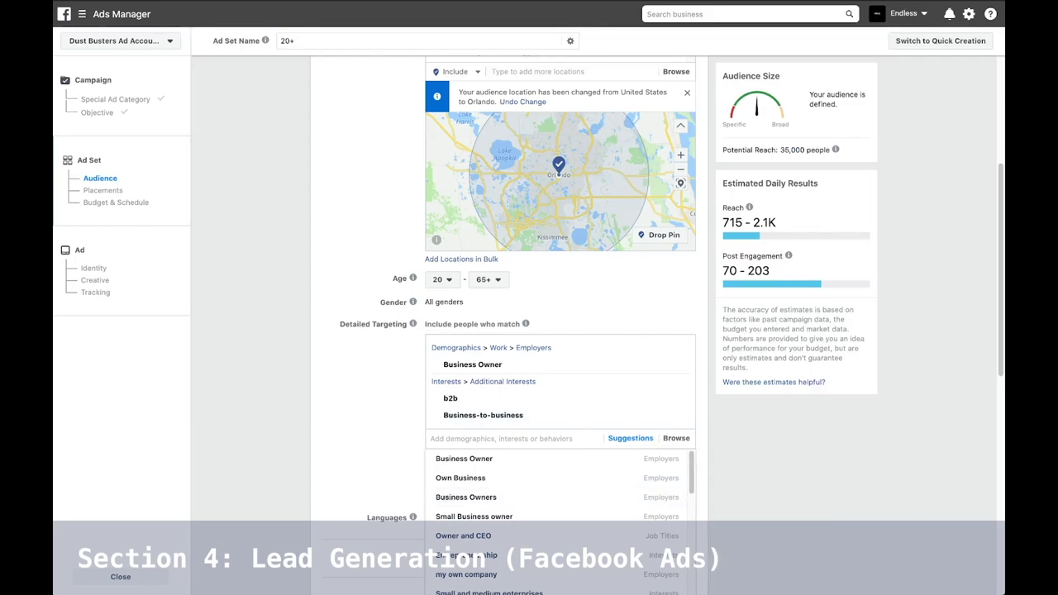
key("Escape")
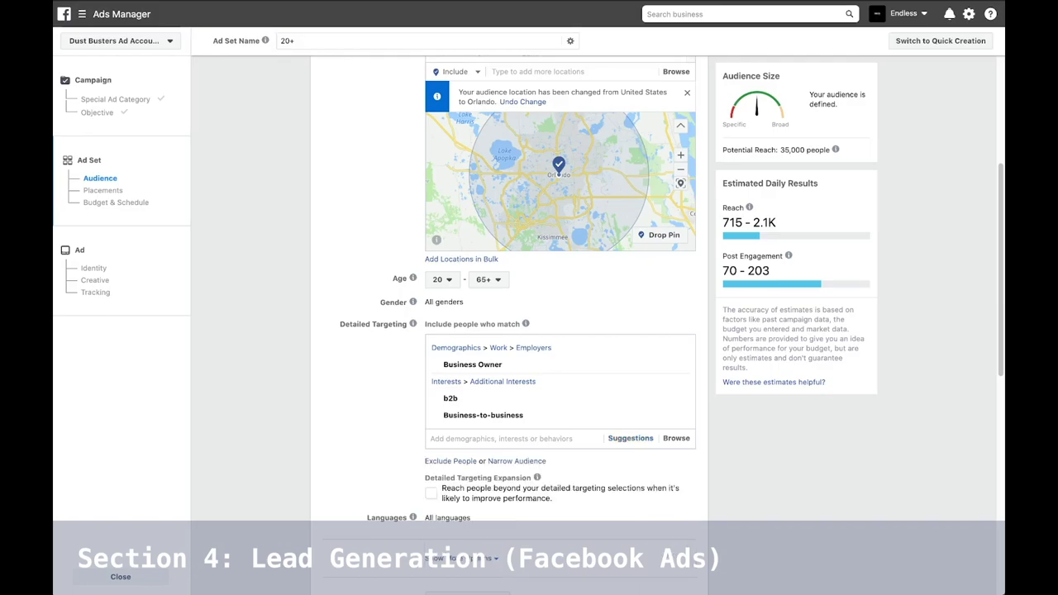
Step: Remove the employer Business Owner and the interests b2b and Business-to-business from the detailed targeting
scroll(509, 325, "down", 3)
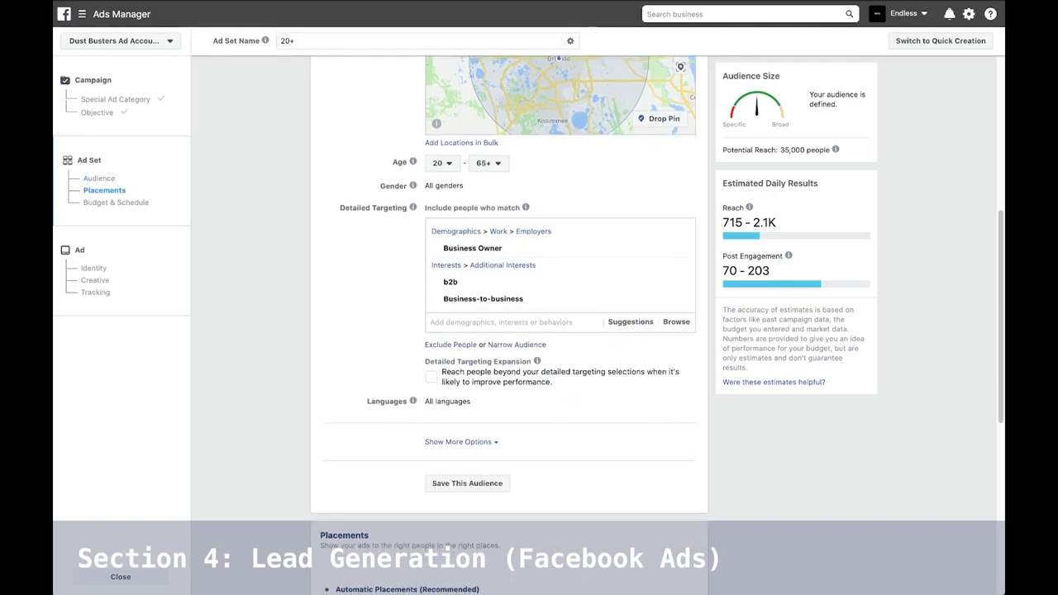
scroll(510, 325, "up", 2)
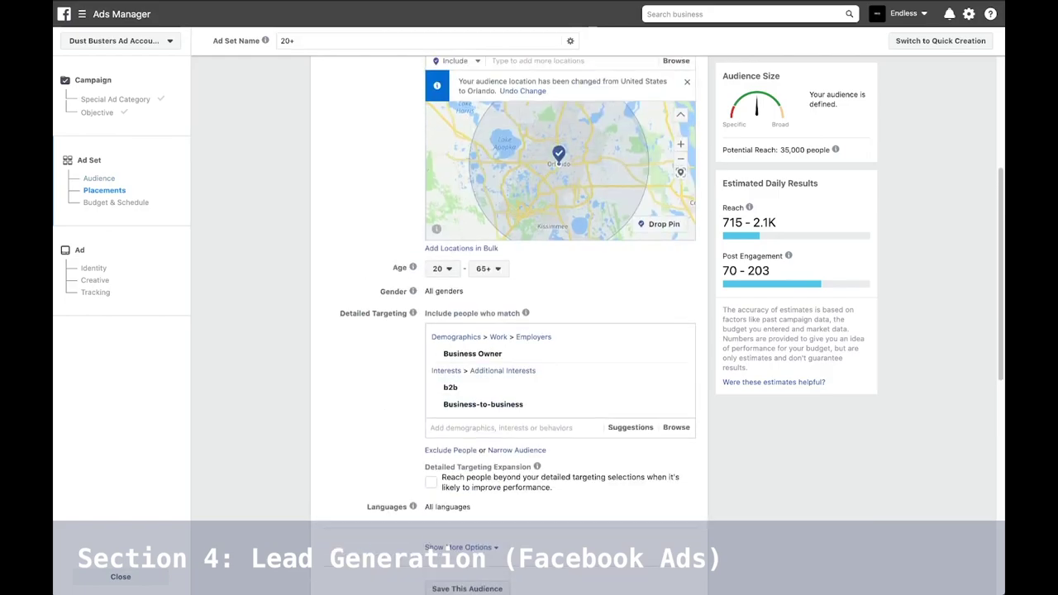
mouse_move(513, 354)
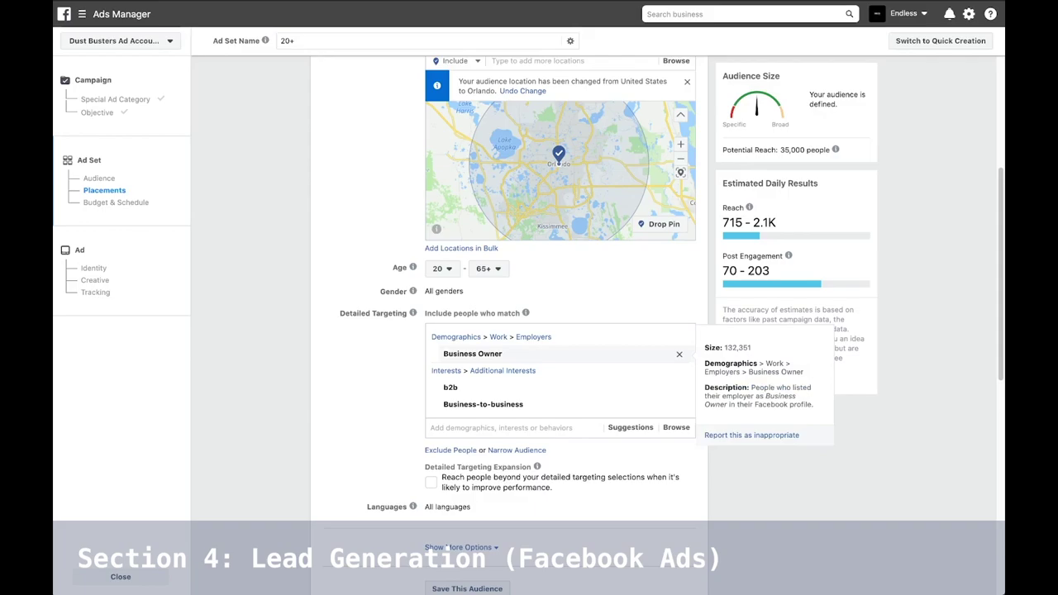
left_click(679, 353)
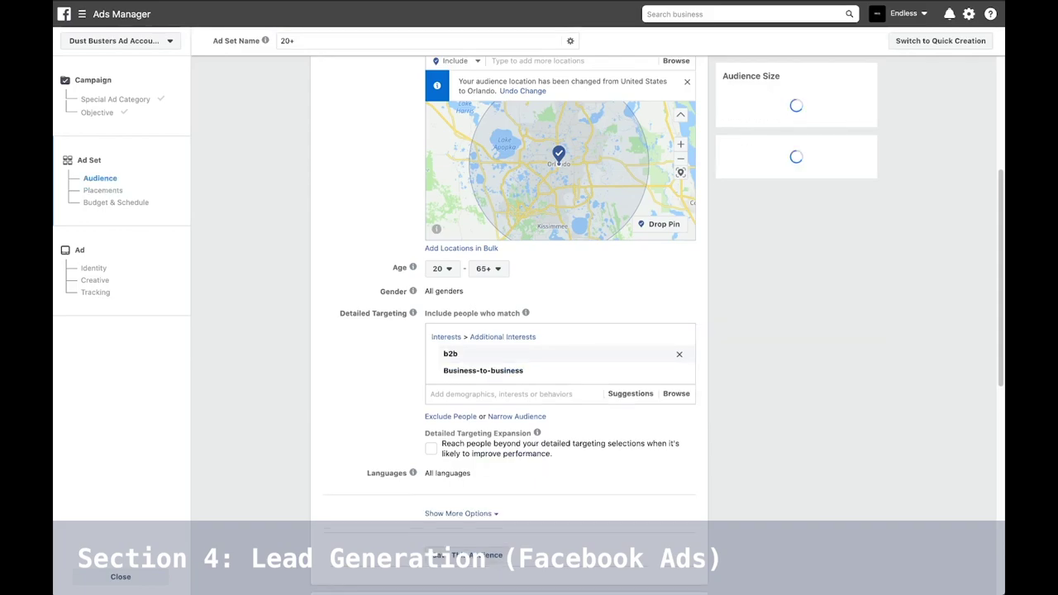
left_click(679, 354)
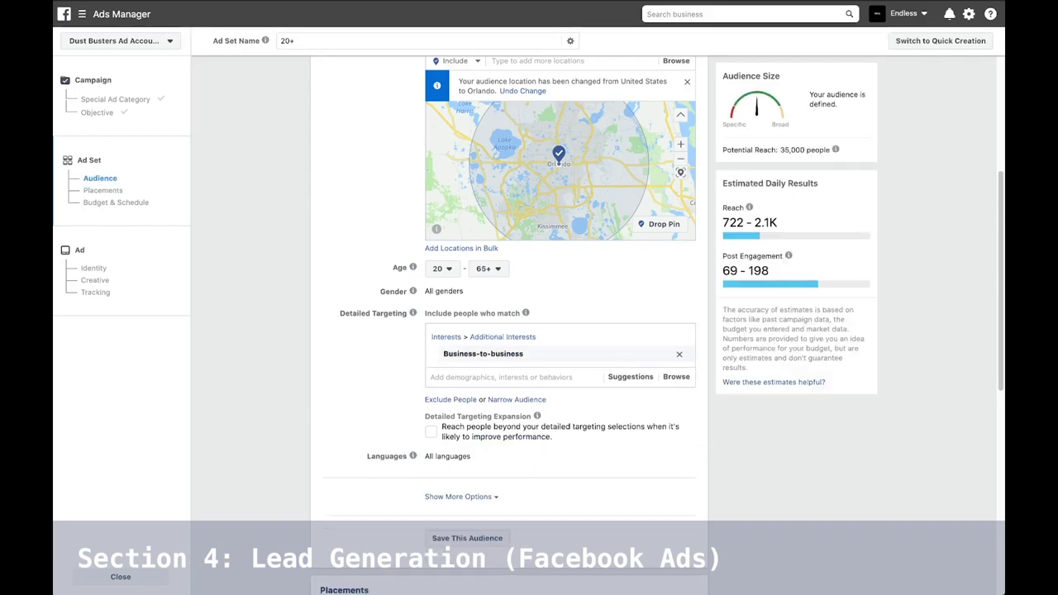
Step: Start creating a new custom audience for the ad set with Website as its source
scroll(529, 331, "up", 5)
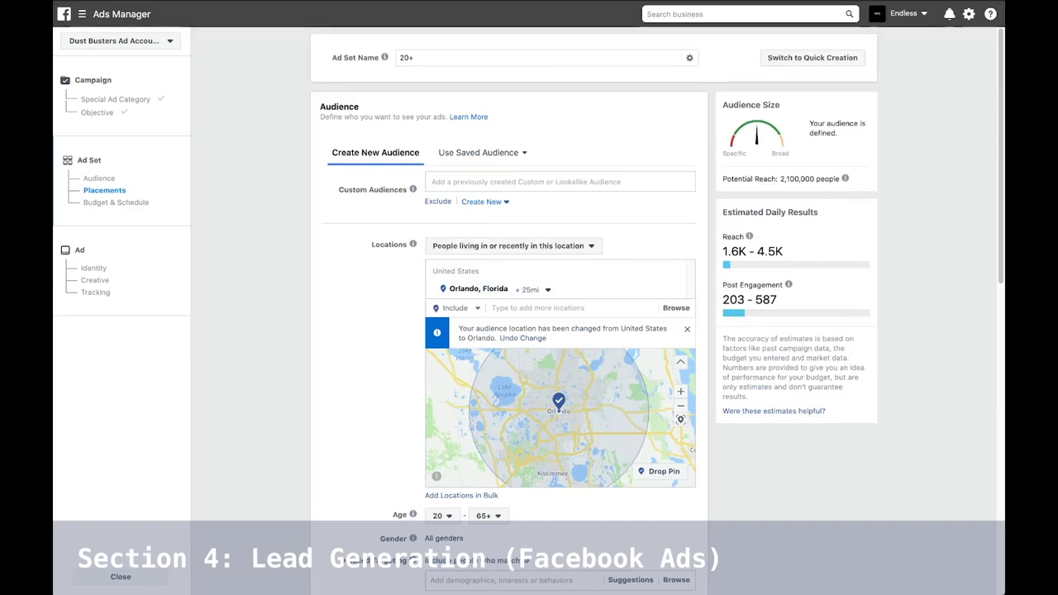
mouse_move(413, 189)
scroll(508, 330, "down", 3)
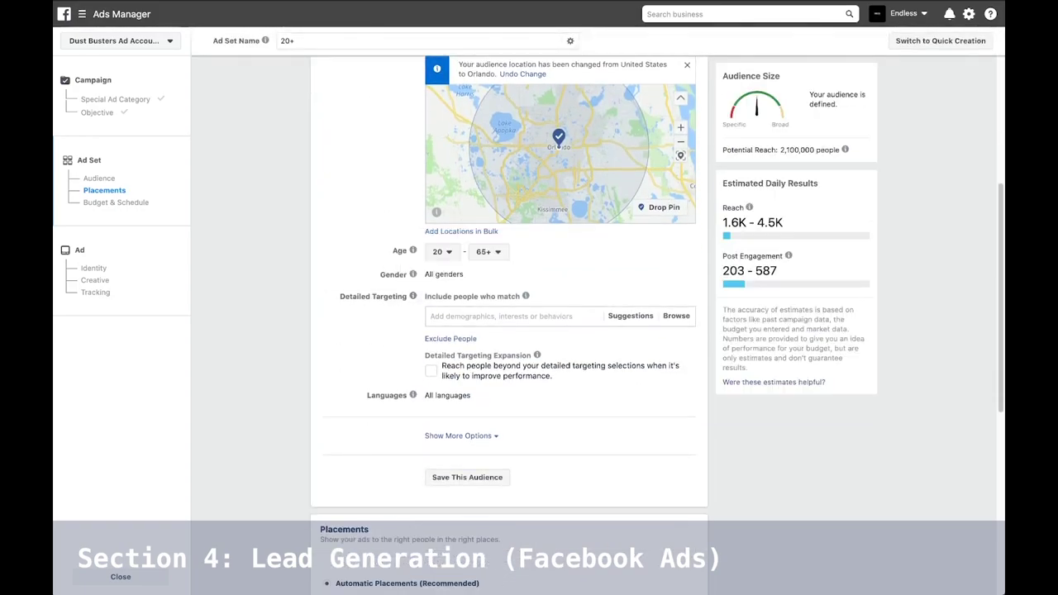
scroll(508, 331, "down", 2)
scroll(508, 330, "up", 5)
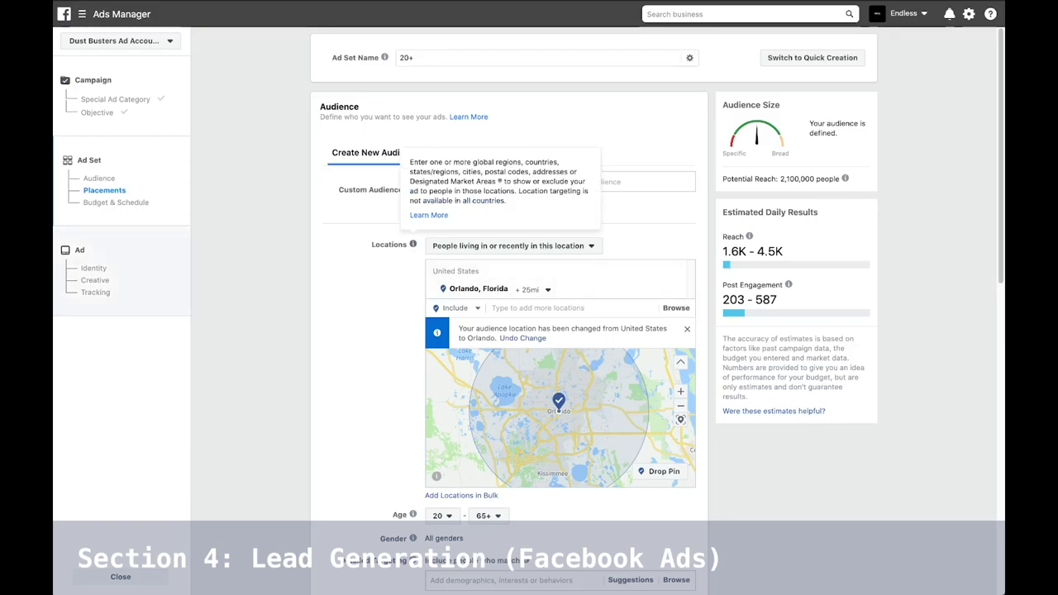
left_click(482, 202)
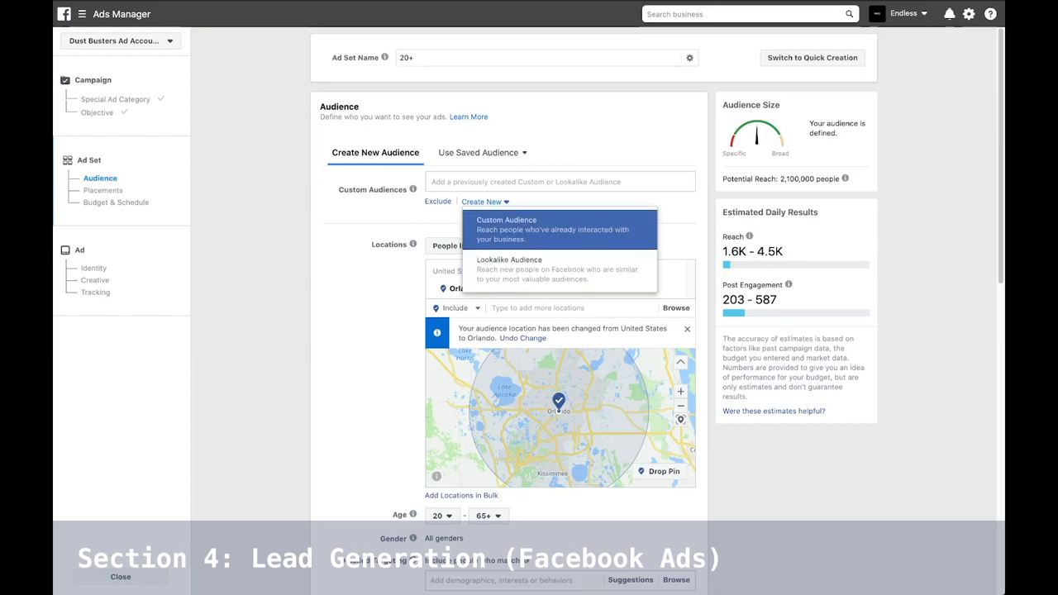
left_click(529, 229)
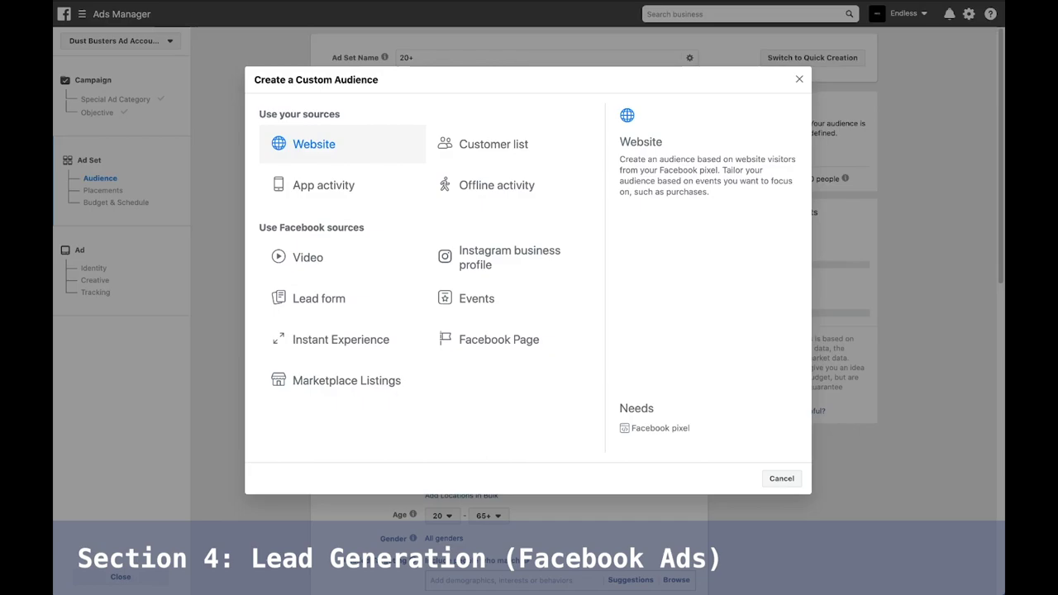
left_click(315, 144)
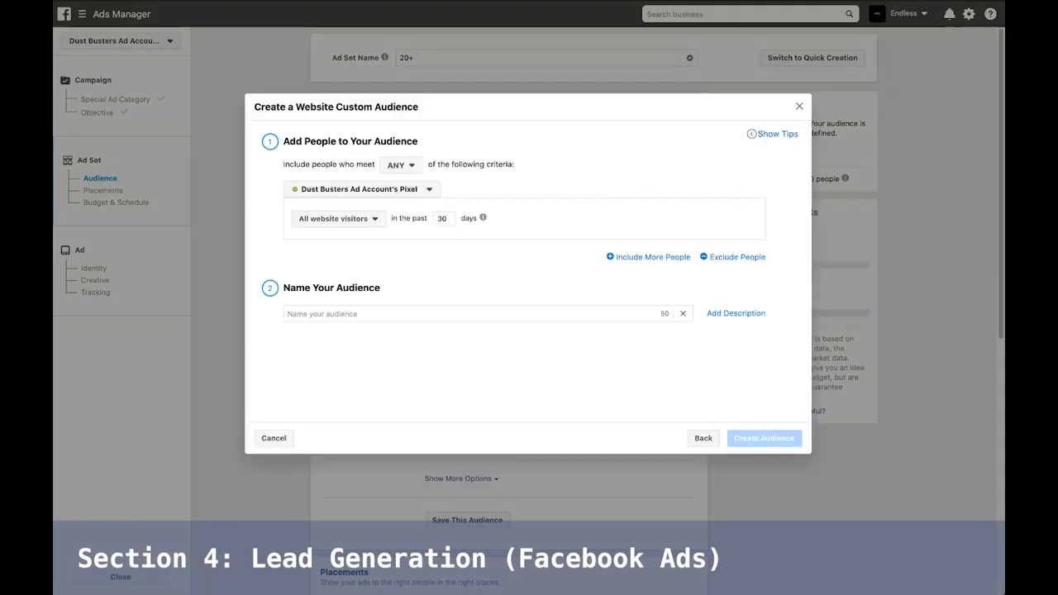
Step: Name the website audience website vis, cover all website visitors in the past 90 days and create the audience
left_click(472, 314)
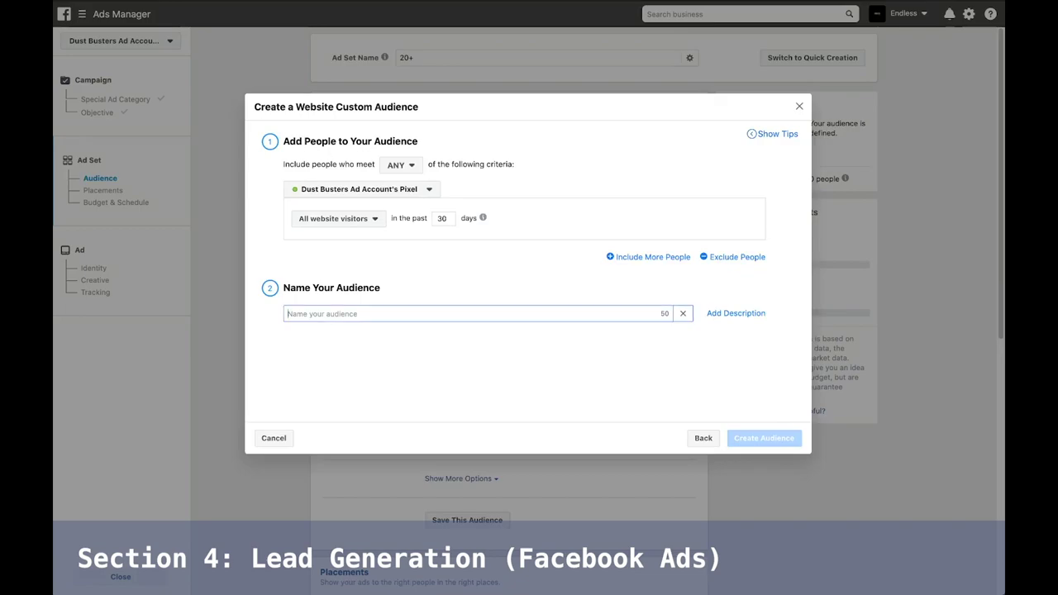
type("website vs")
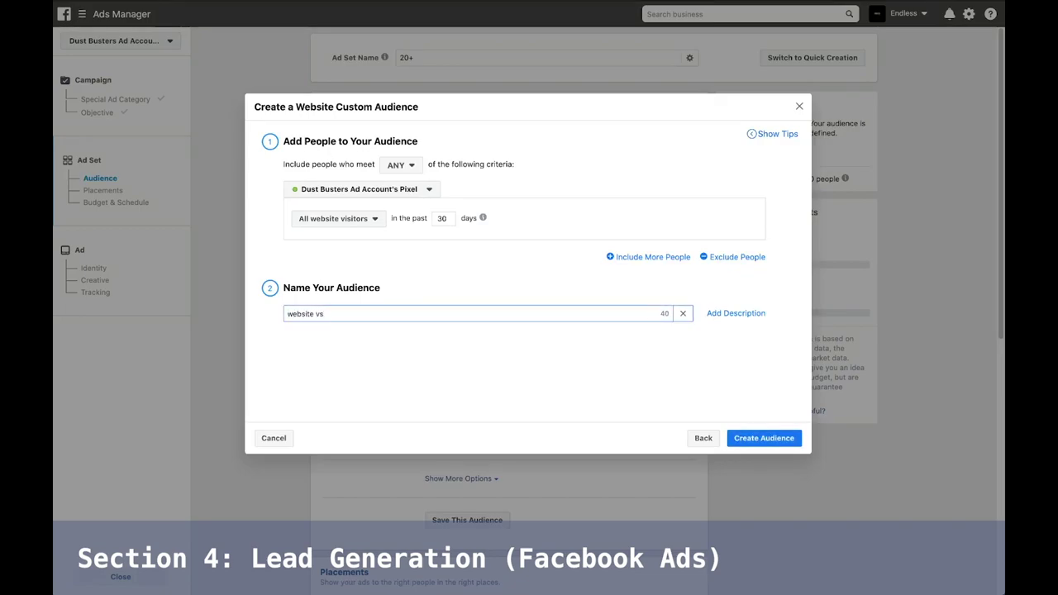
key("BackSpace")
type("is")
double_click(442, 219)
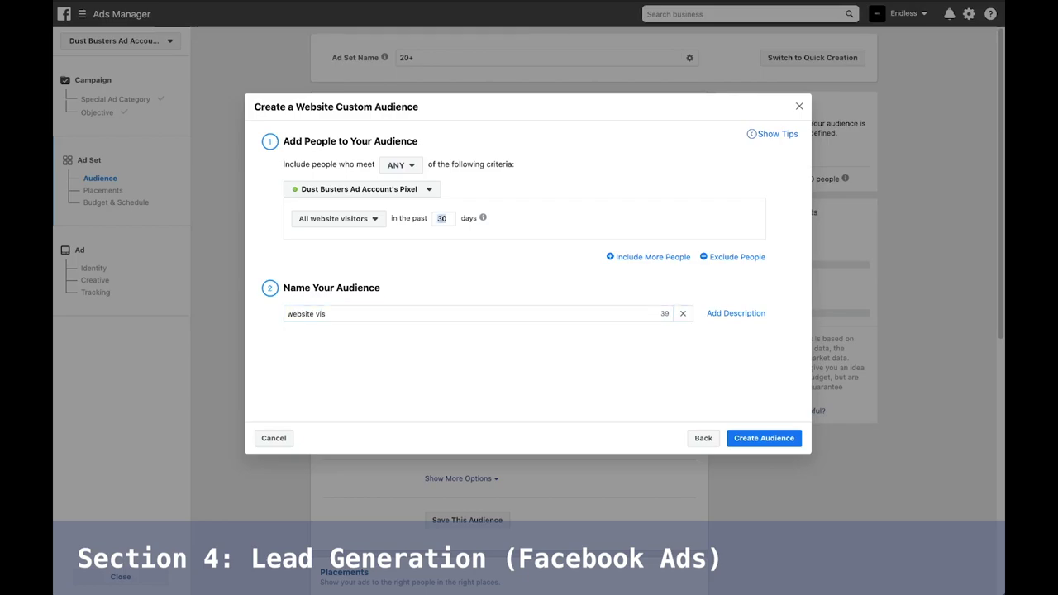
type("90")
left_click(764, 438)
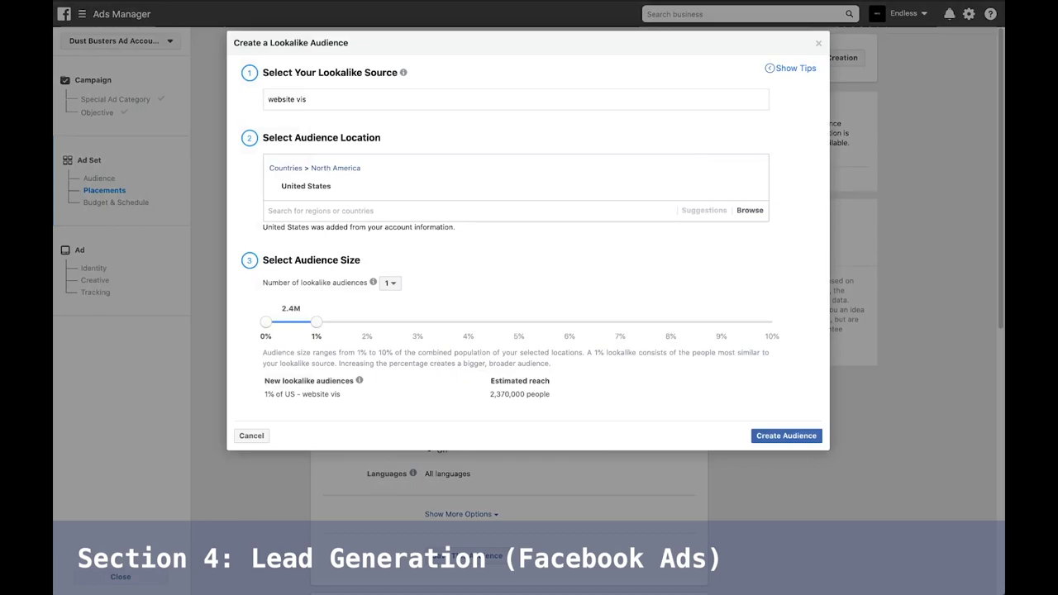
left_click(287, 100)
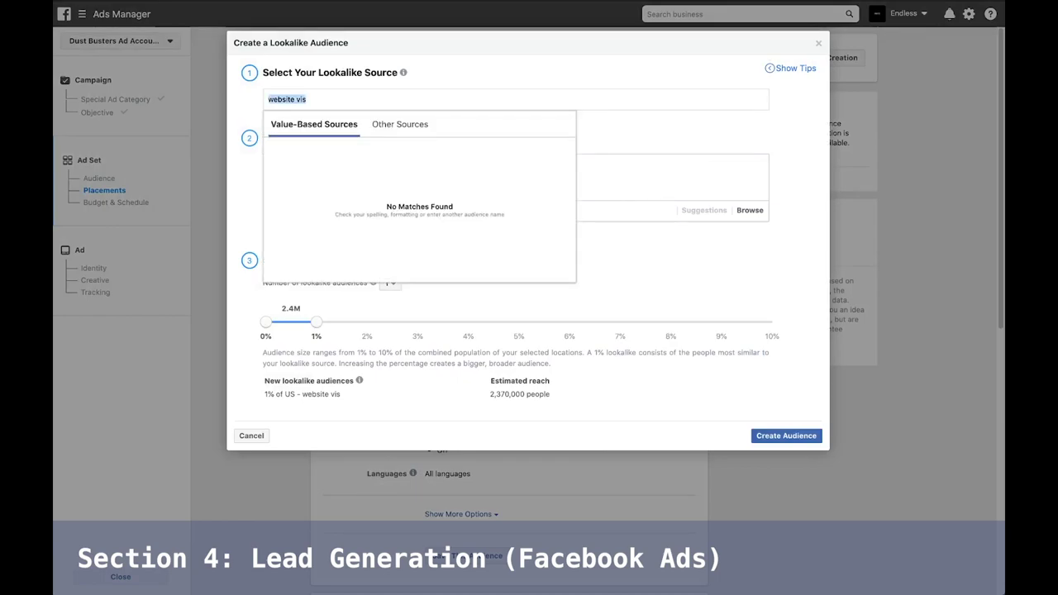
type("LA AU WEB")
key("Escape")
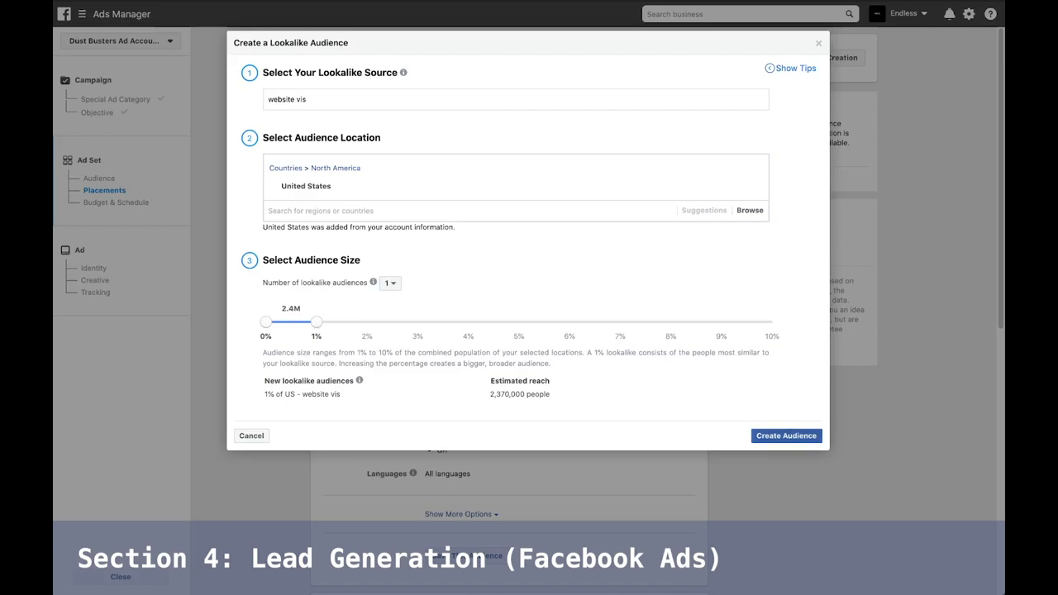
Step: Create the 1% United States lookalike audience from website vis and remove the website vis custom audience from the ad set
left_click(786, 436)
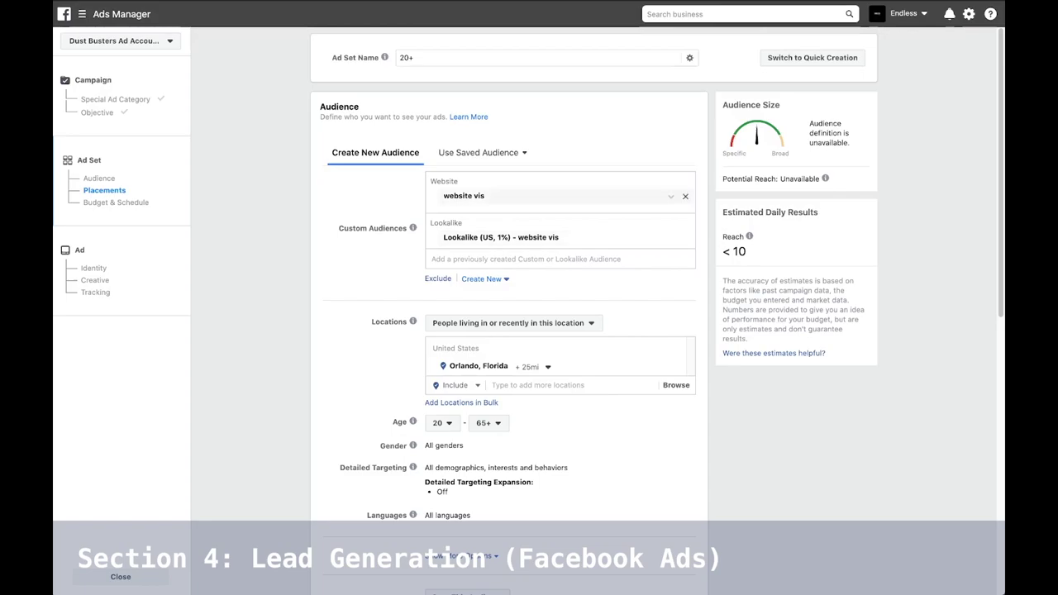
left_click(685, 196)
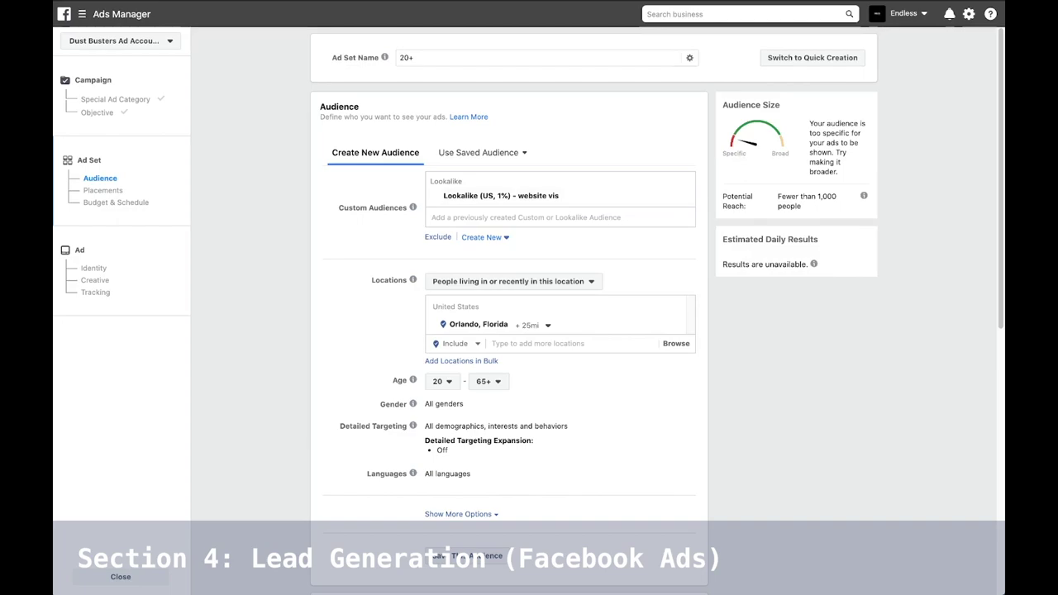
Step: Examine the available custom audience sources, including Customer list and the Facebook Page setup, and close without creating an audience
left_click(485, 237)
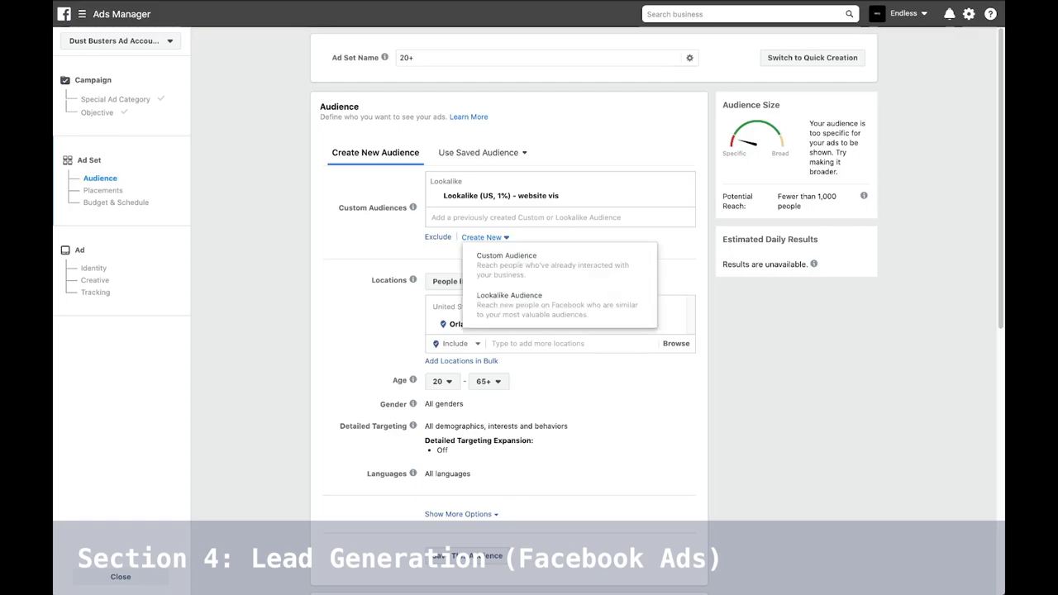
left_click(513, 258)
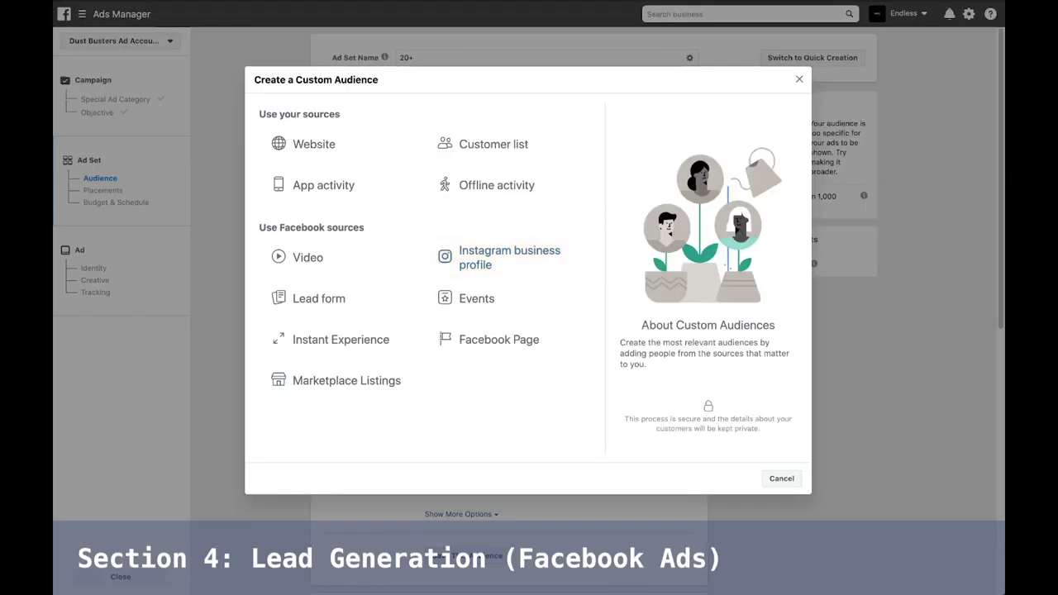
mouse_move(493, 144)
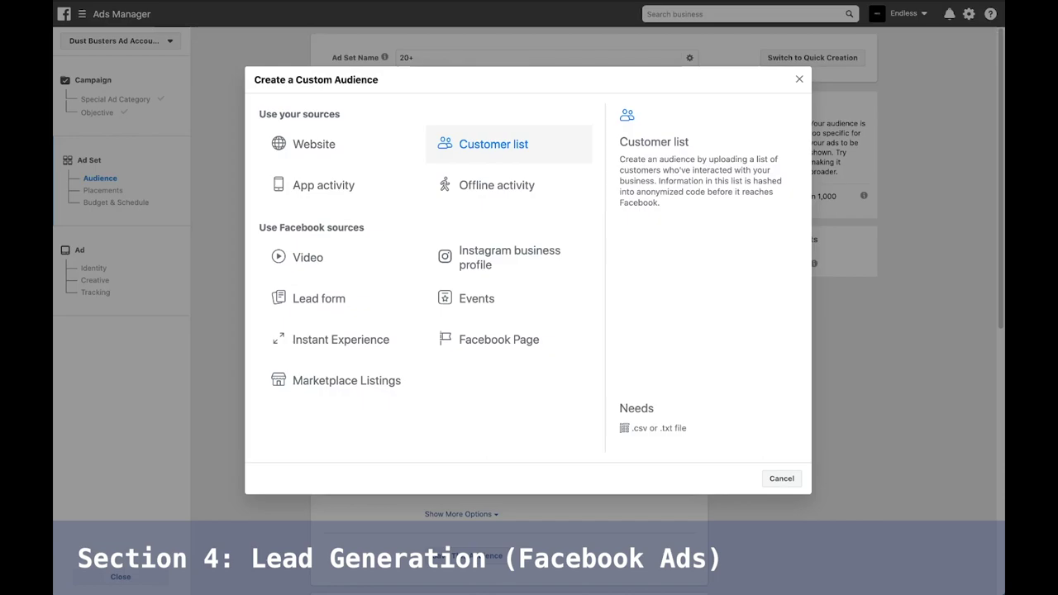
mouse_move(498, 339)
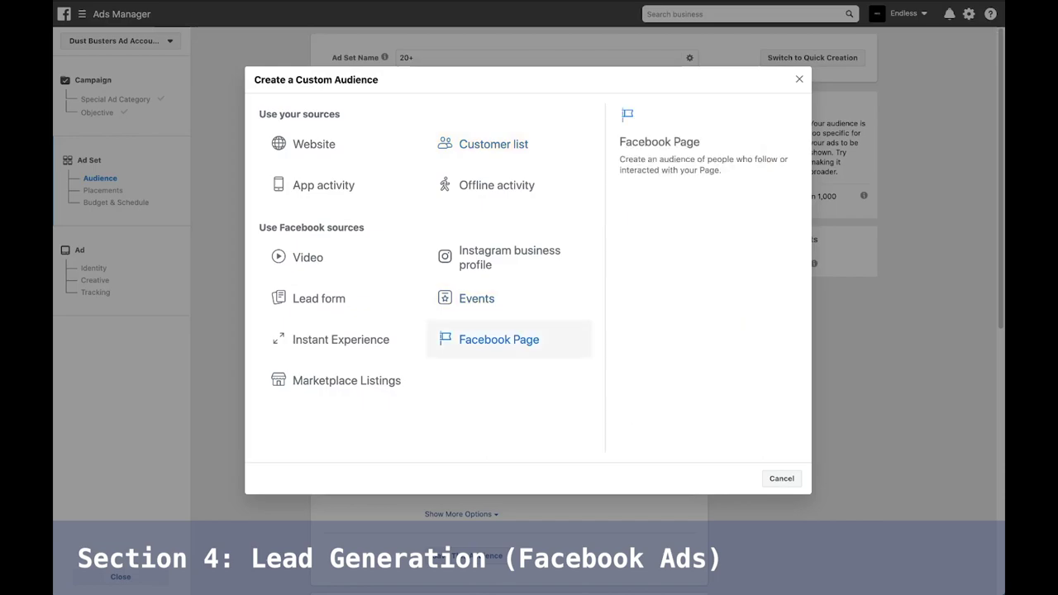
left_click(498, 339)
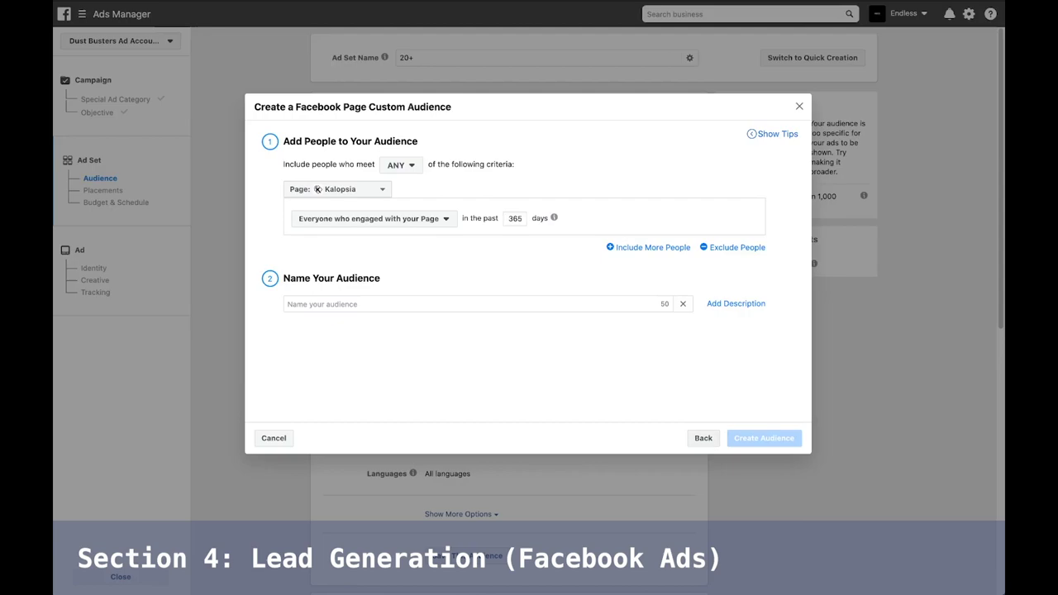
key("Escape")
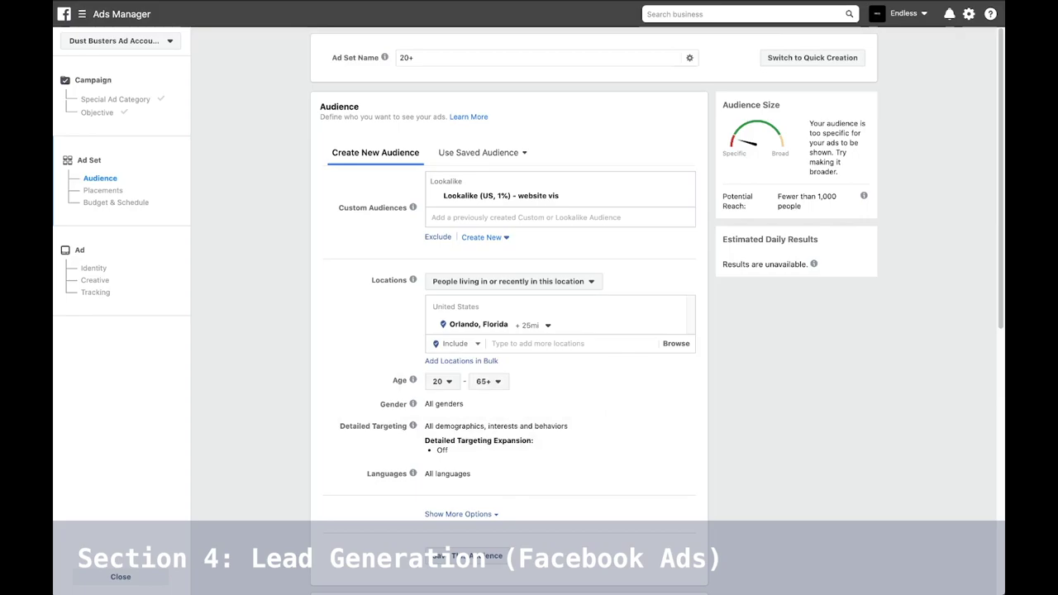
Step: Keep automatic placements and the continuous schedule for the ad set and proceed to the ad setup
scroll(509, 331, "down", 5)
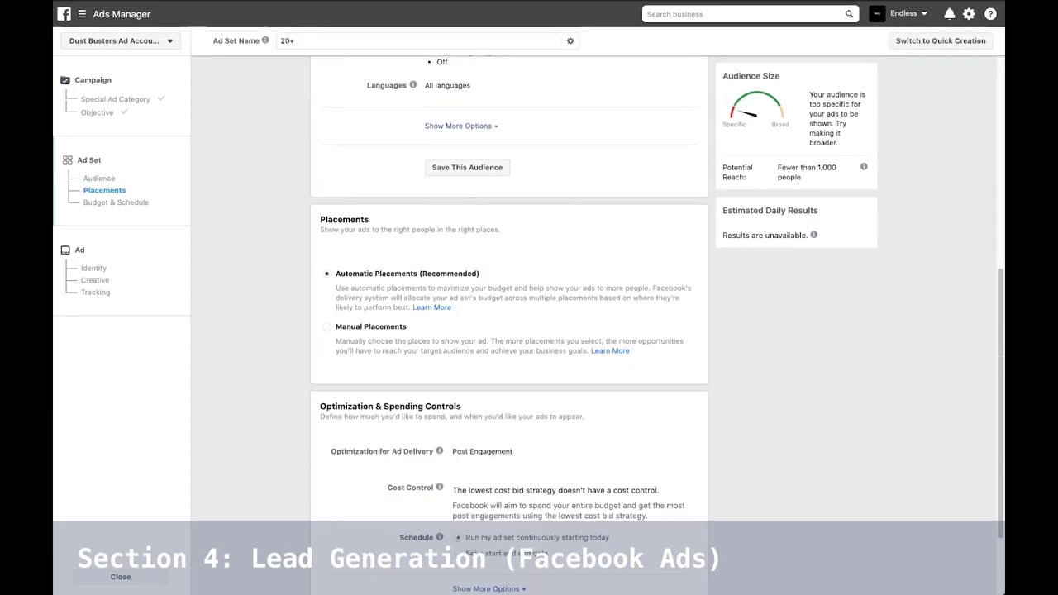
scroll(509, 330, "down", 2)
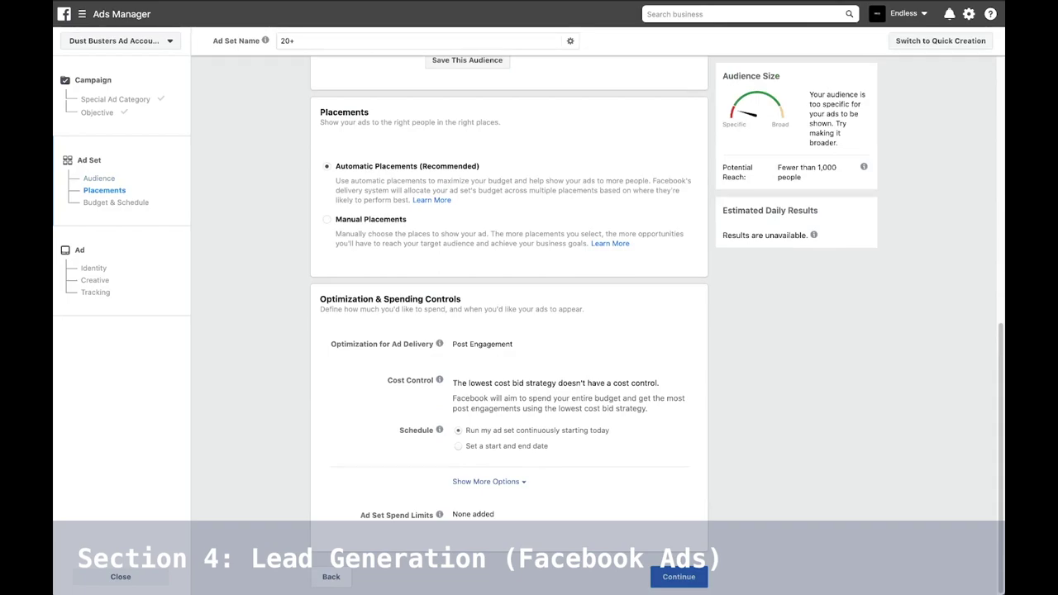
left_click(679, 576)
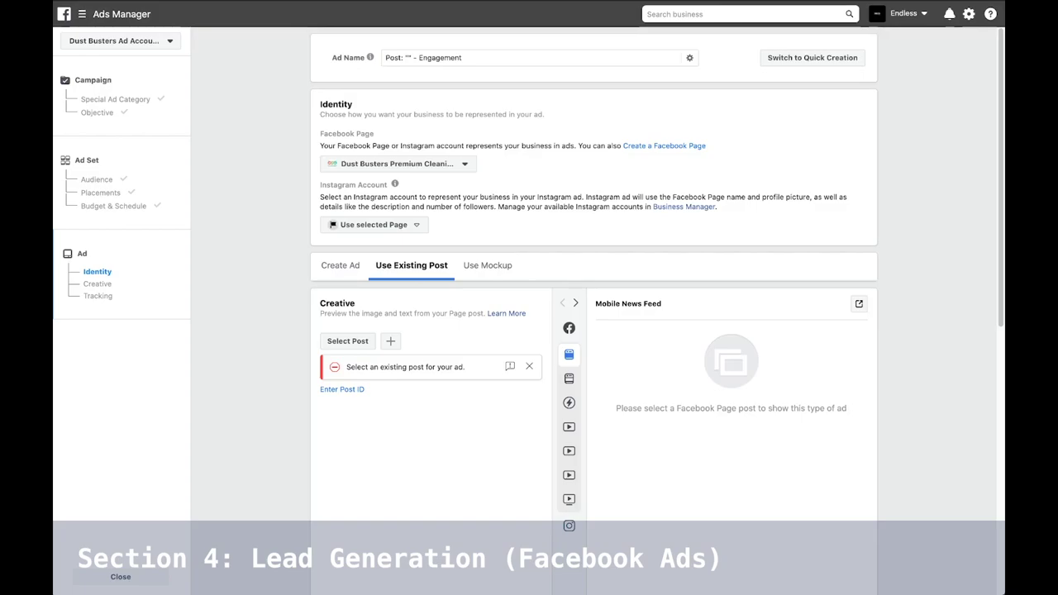
Step: Create an unpublished page post with the text test and use it as the ad's existing-post creative
scroll(594, 331, "down", 6)
scroll(594, 331, "up", 10)
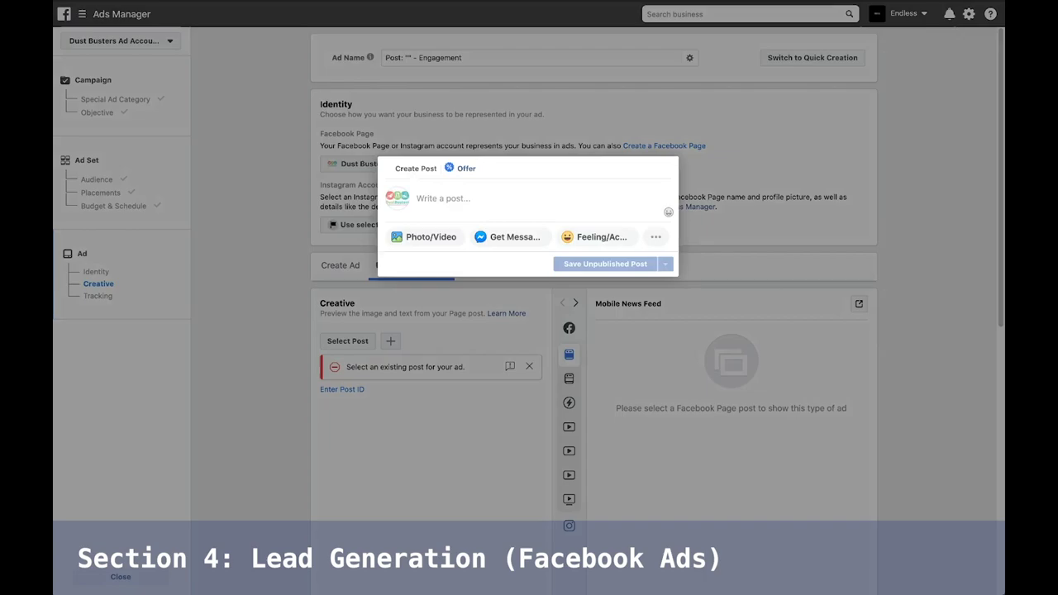
type("test")
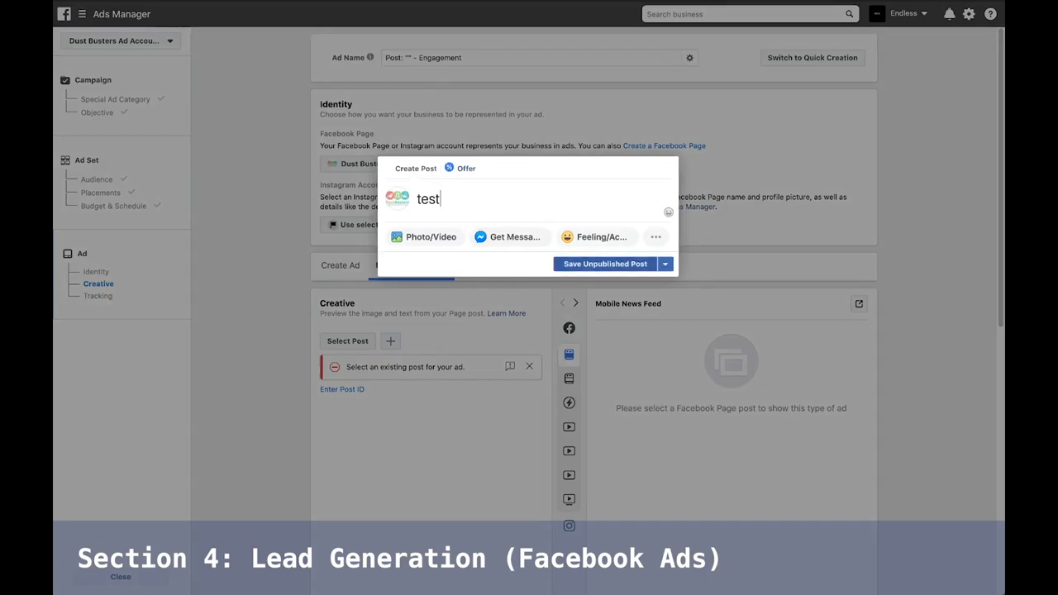
left_click(605, 263)
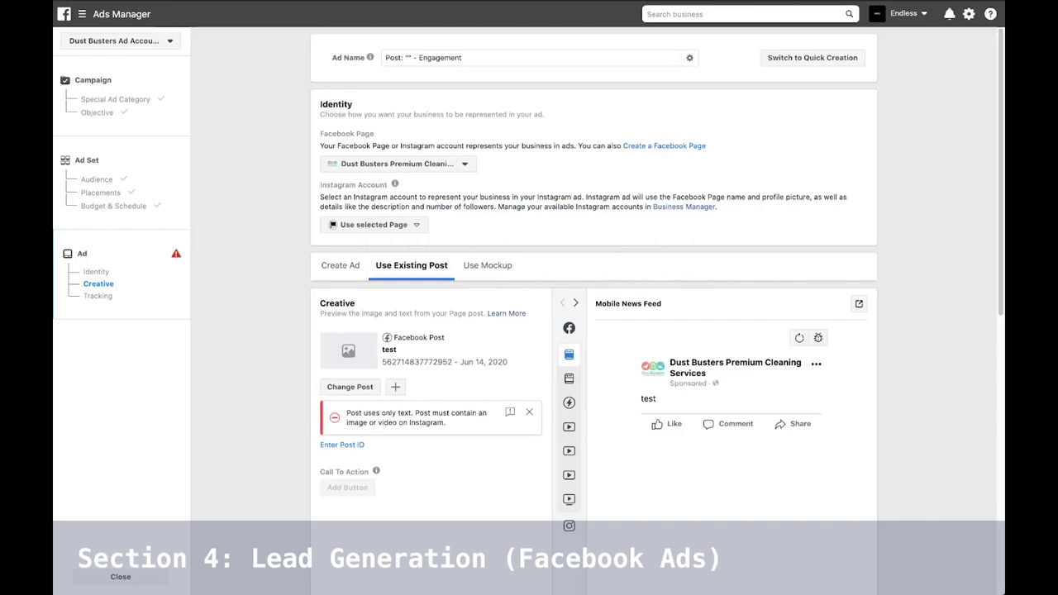
Step: Switch the ad from using an existing post to creating a new ad and dismiss the Highlight New Offers suggestion under Media
scroll(656, 279, "down", 1)
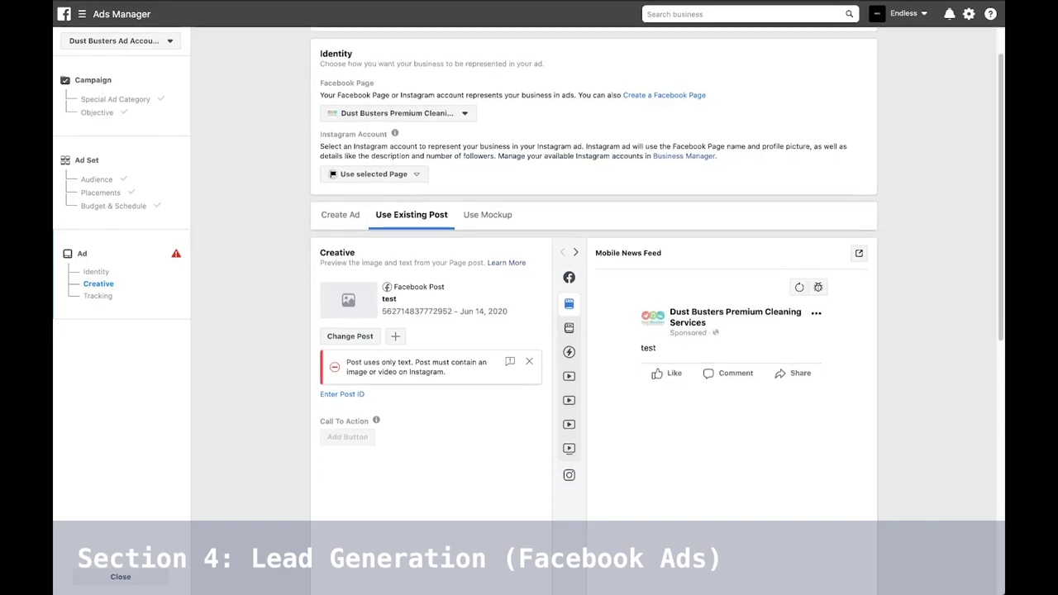
left_click(340, 214)
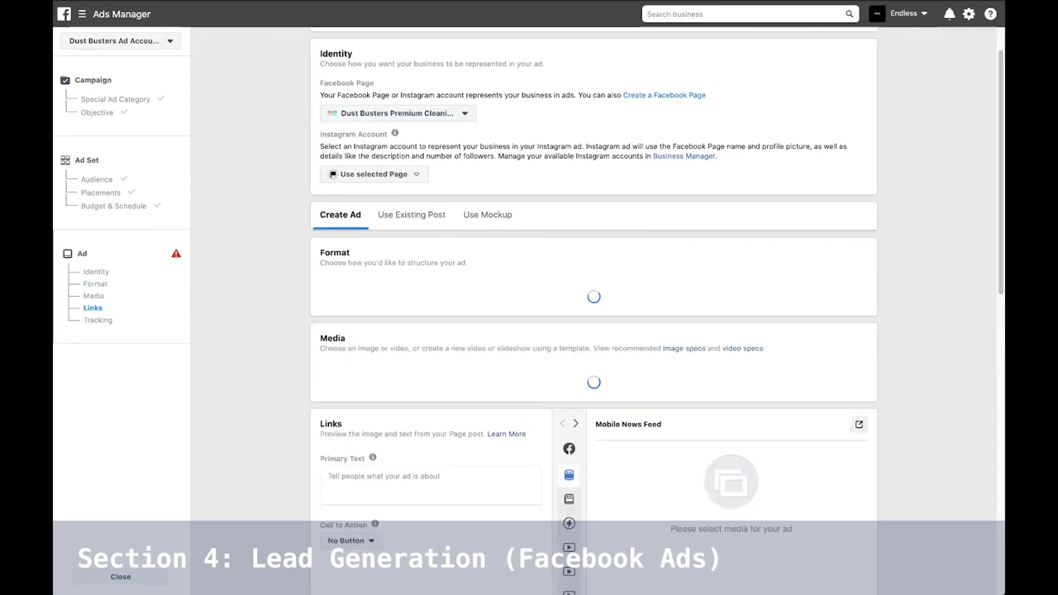
scroll(593, 309, "down", 5)
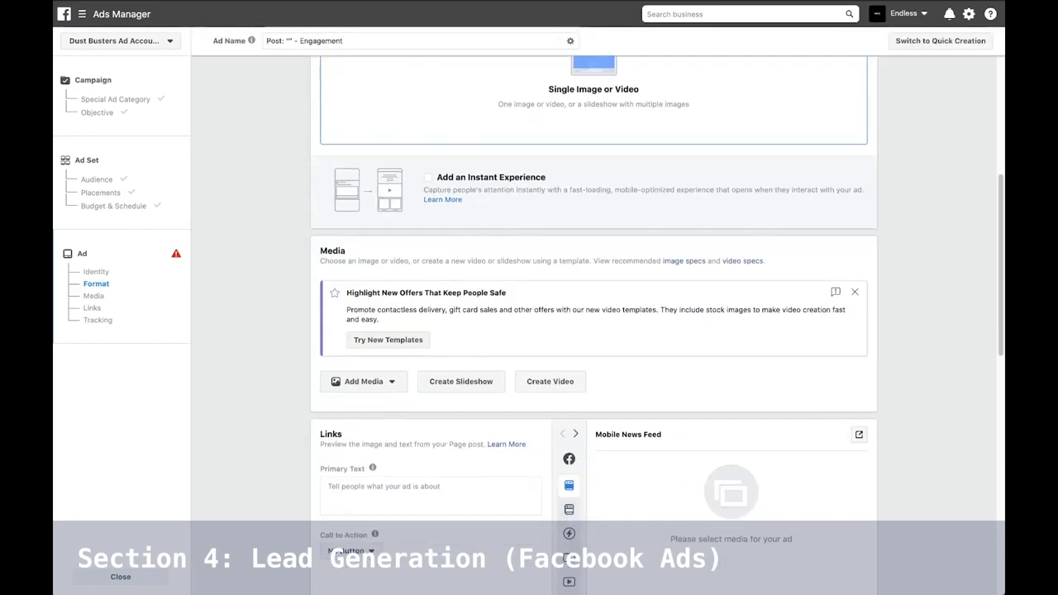
scroll(593, 323, "up", 5)
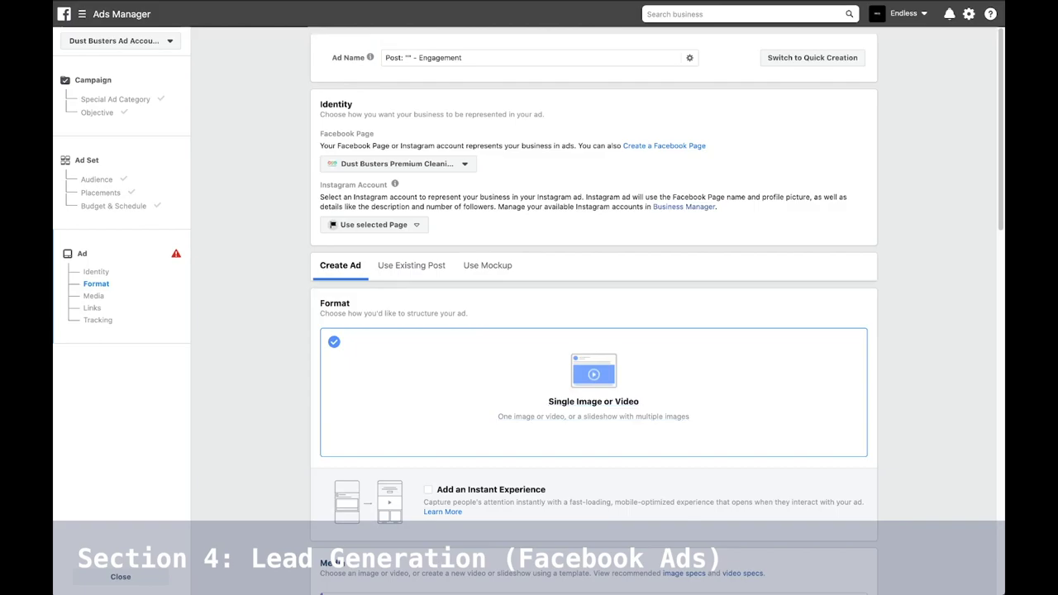
scroll(593, 313, "down", 5)
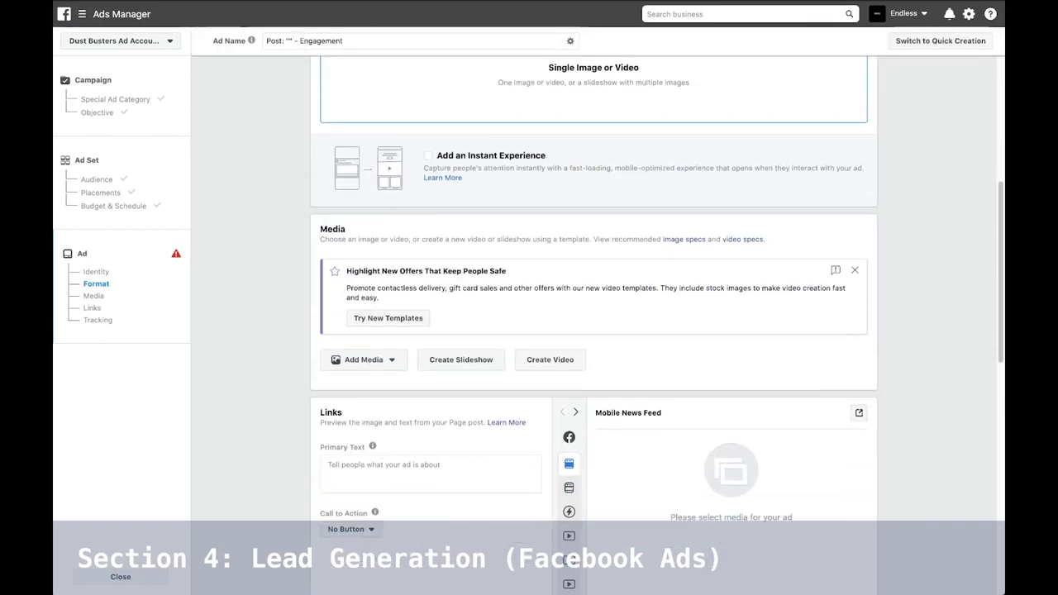
left_click(854, 269)
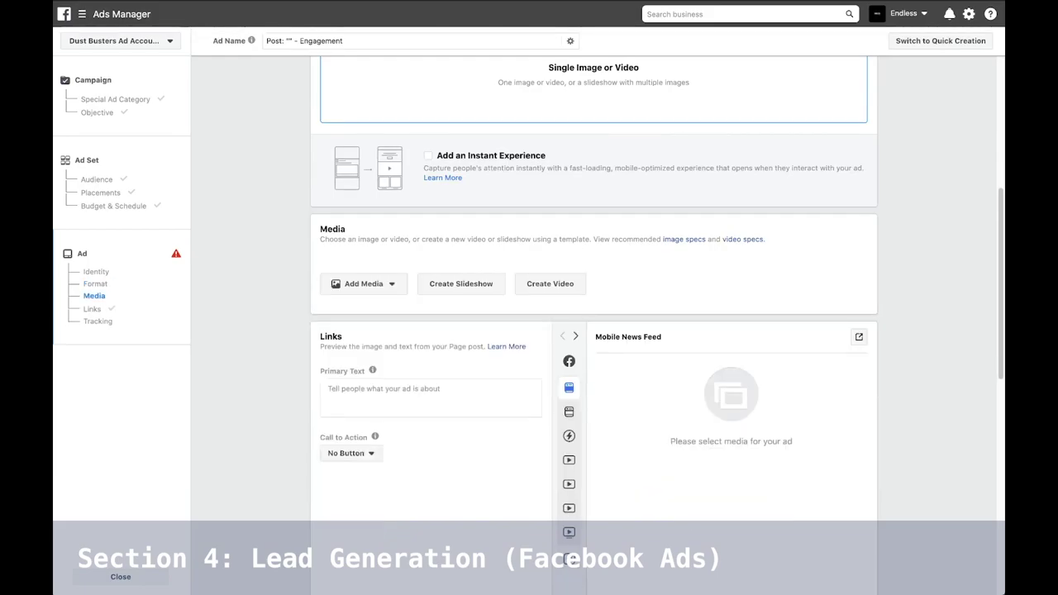
left_click(431, 398)
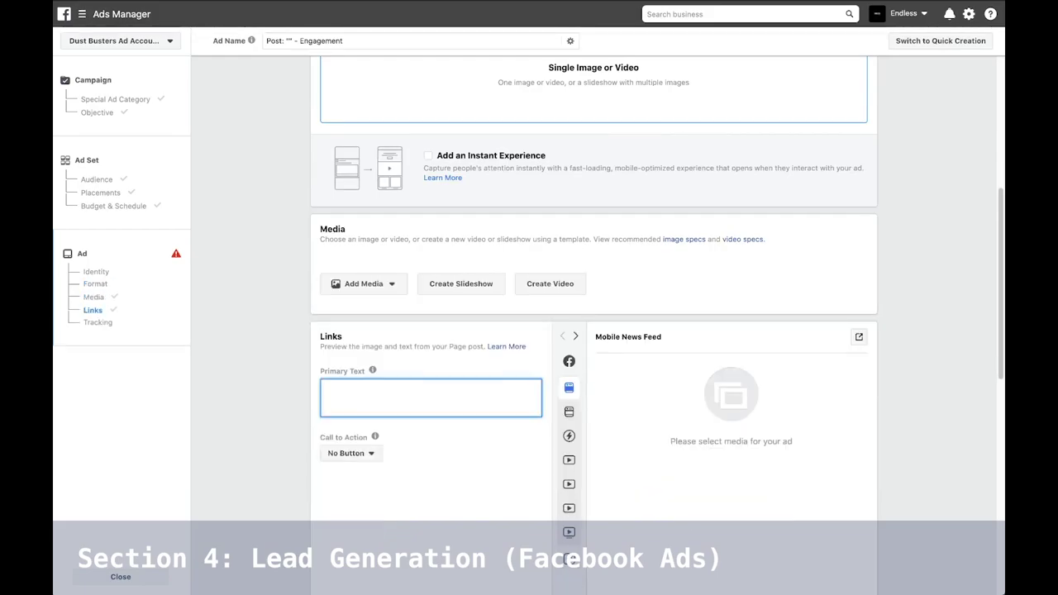
type("test")
left_click(351, 453)
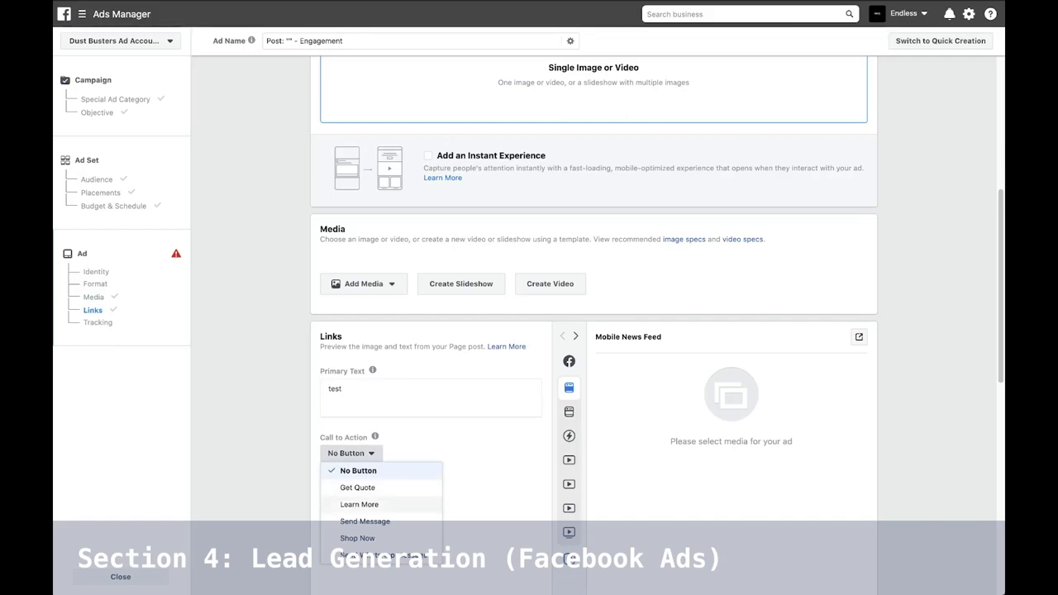
left_click(359, 504)
left_click(430, 457)
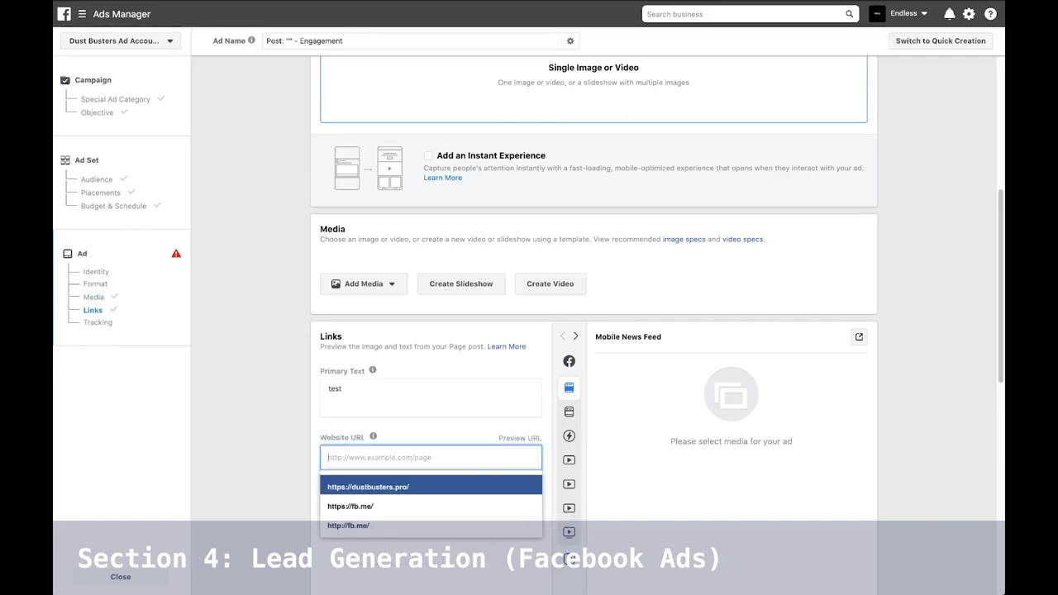
type("www.aol.com")
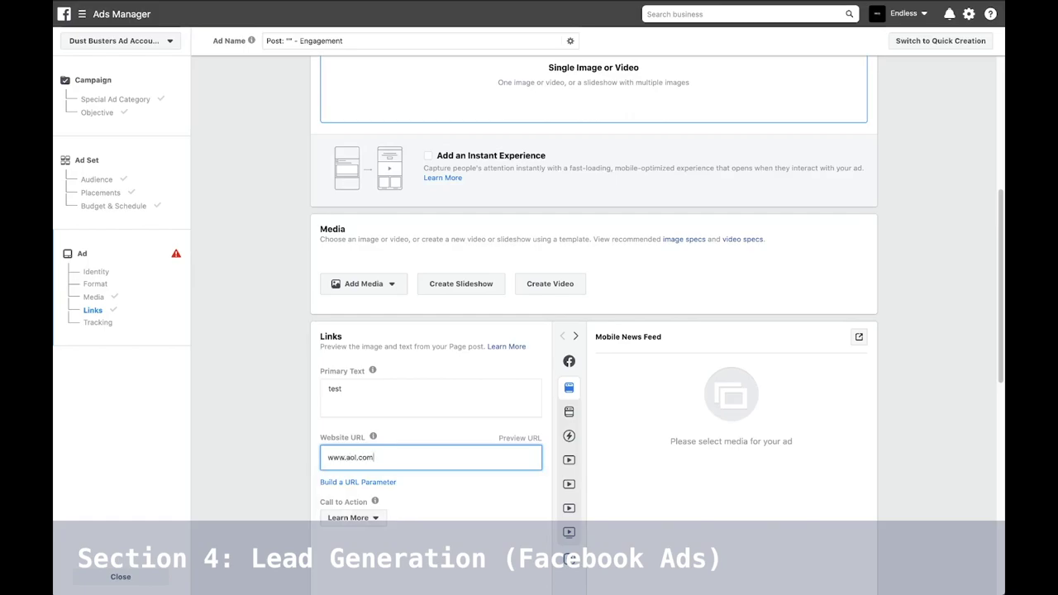
key("Tab")
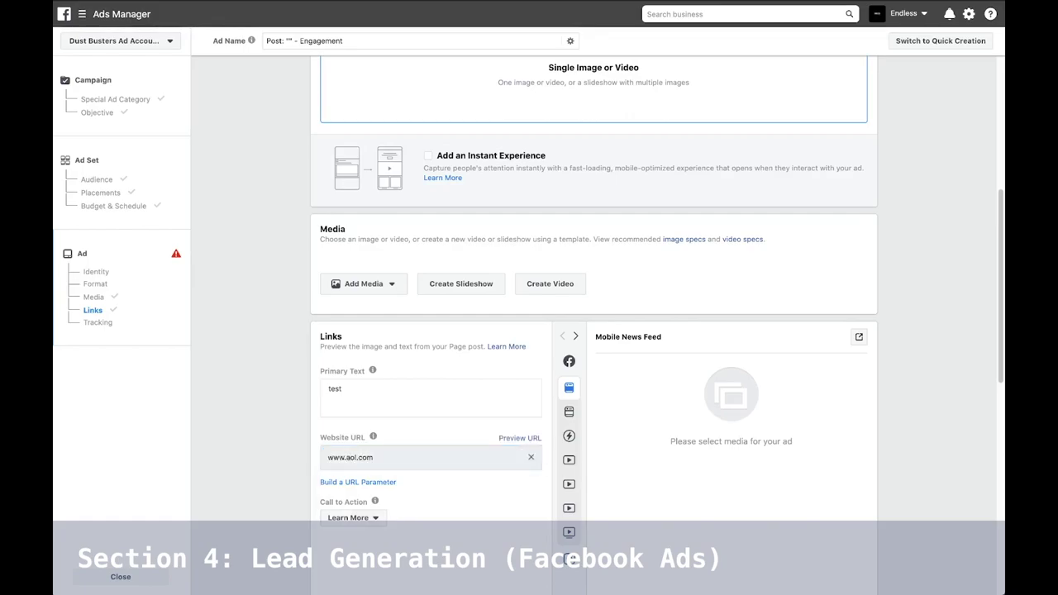
scroll(594, 319, "down", 6)
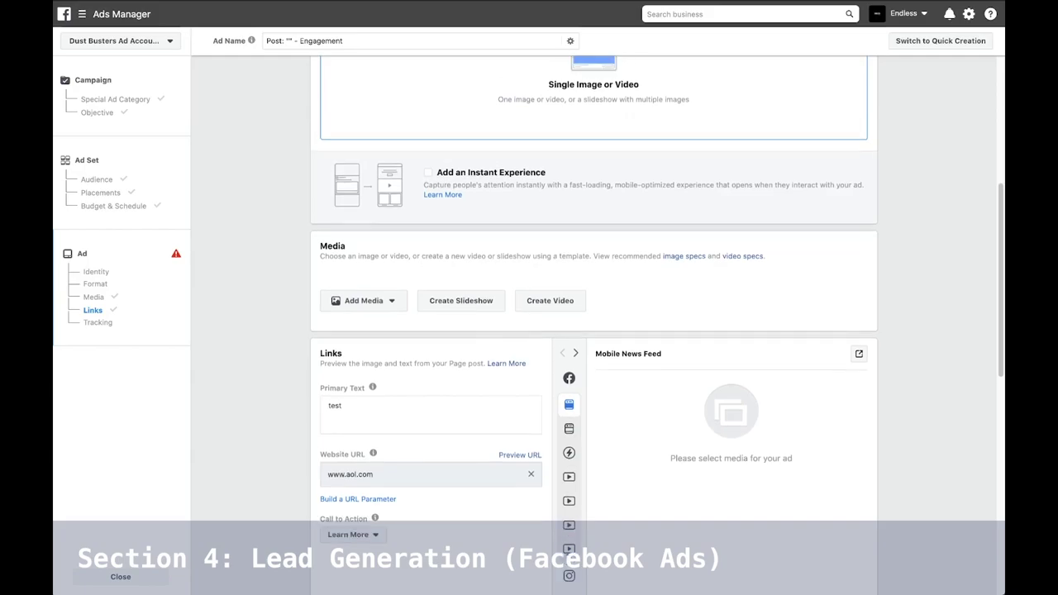
scroll(594, 318, "up", 10)
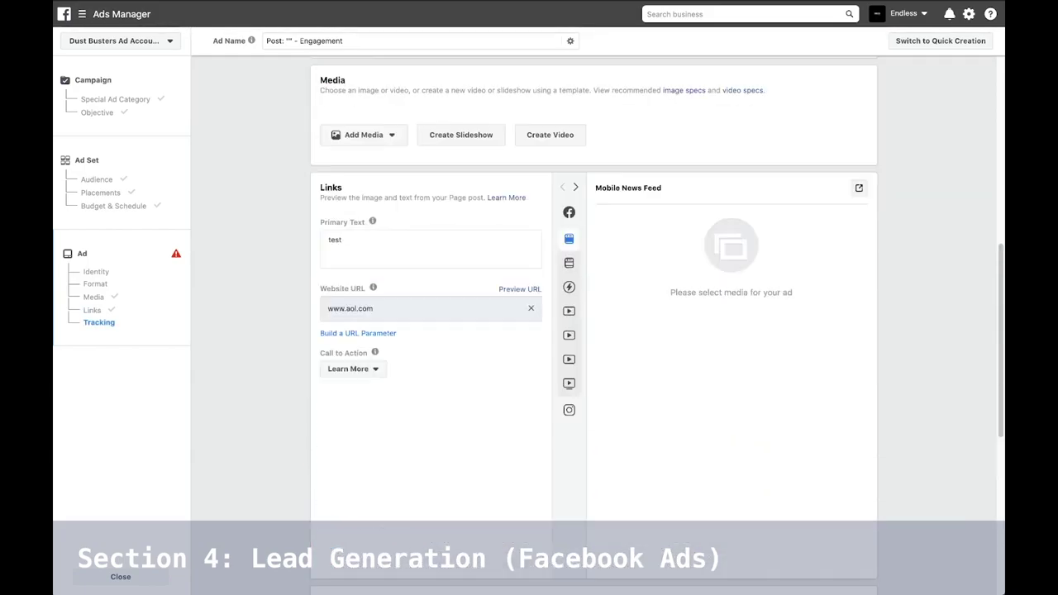
scroll(594, 318, "down", 5)
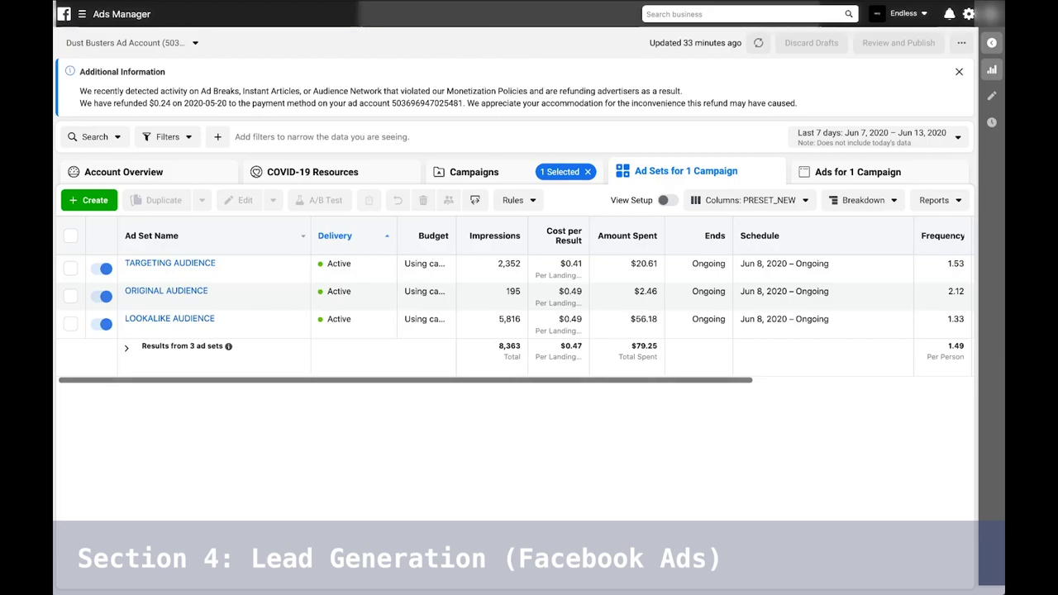
Step: Examine impressions, cost per result and amount spent for the targeting, original and lookalike audience ad sets in the existing campaign
scroll(512, 297, "right", 3)
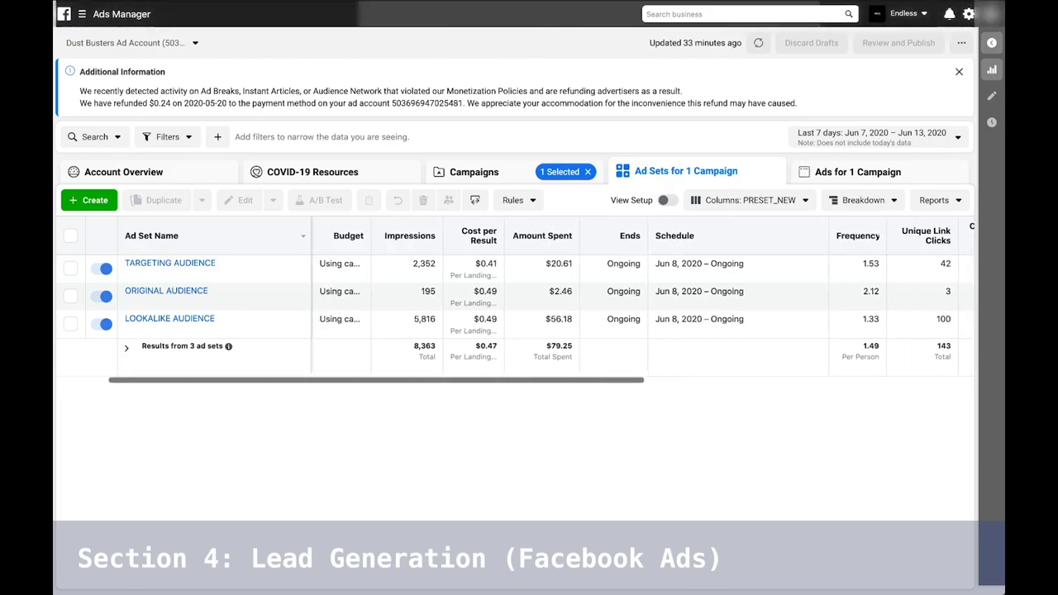
scroll(513, 298, "left", 1)
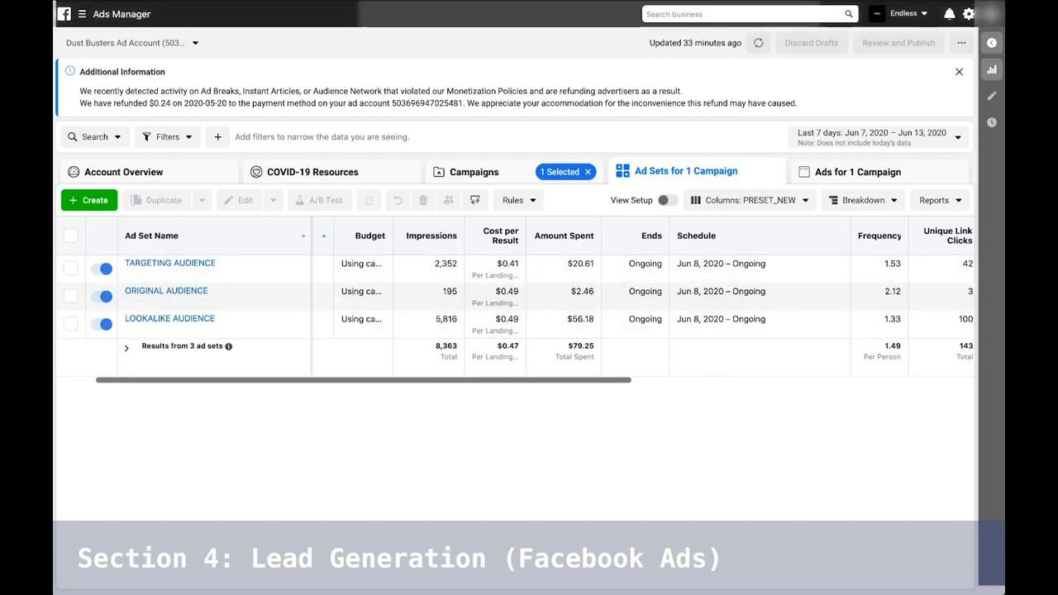
scroll(512, 298, "right", 1)
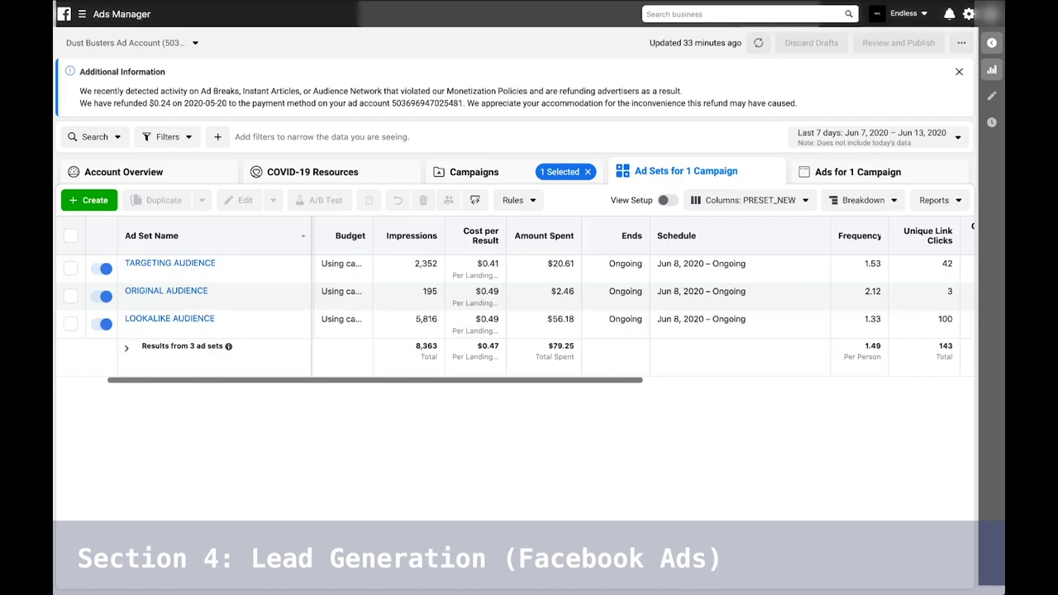
scroll(541, 297, "right", 5)
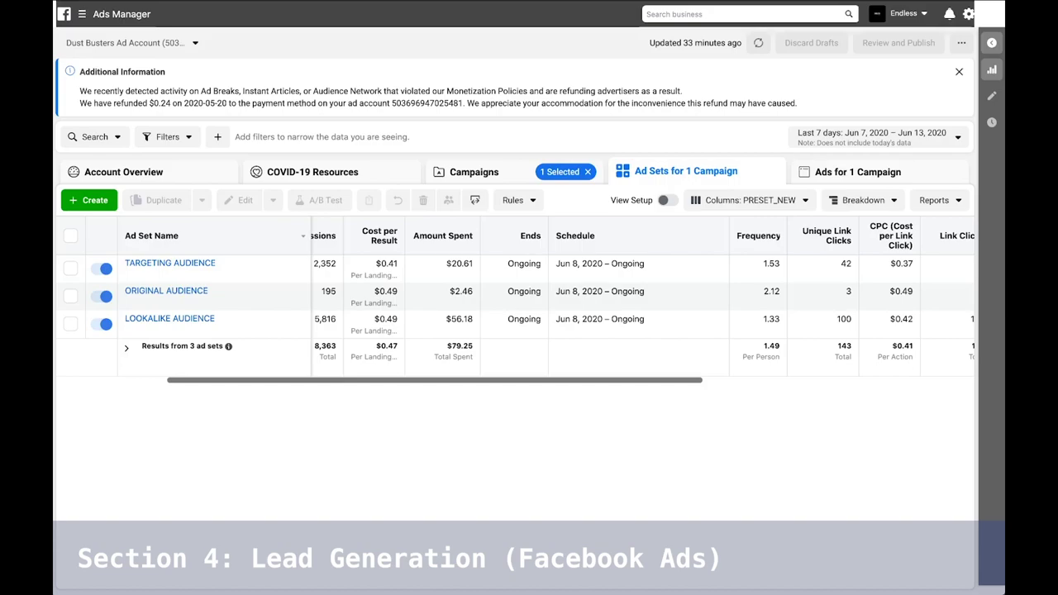
scroll(643, 298, "right", 1)
scroll(529, 306, "right", 6)
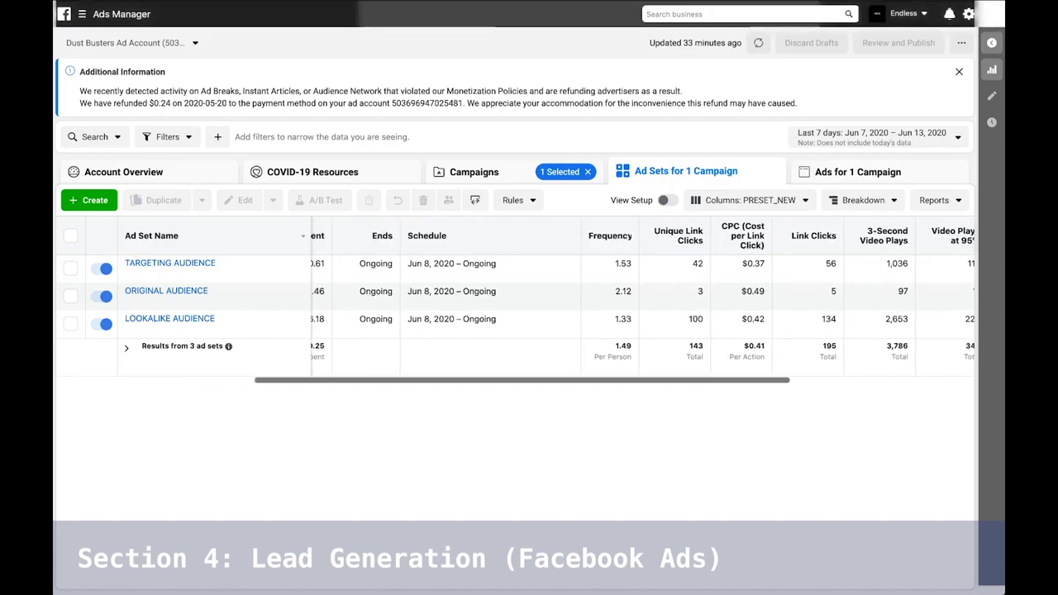
scroll(529, 306, "left", 8)
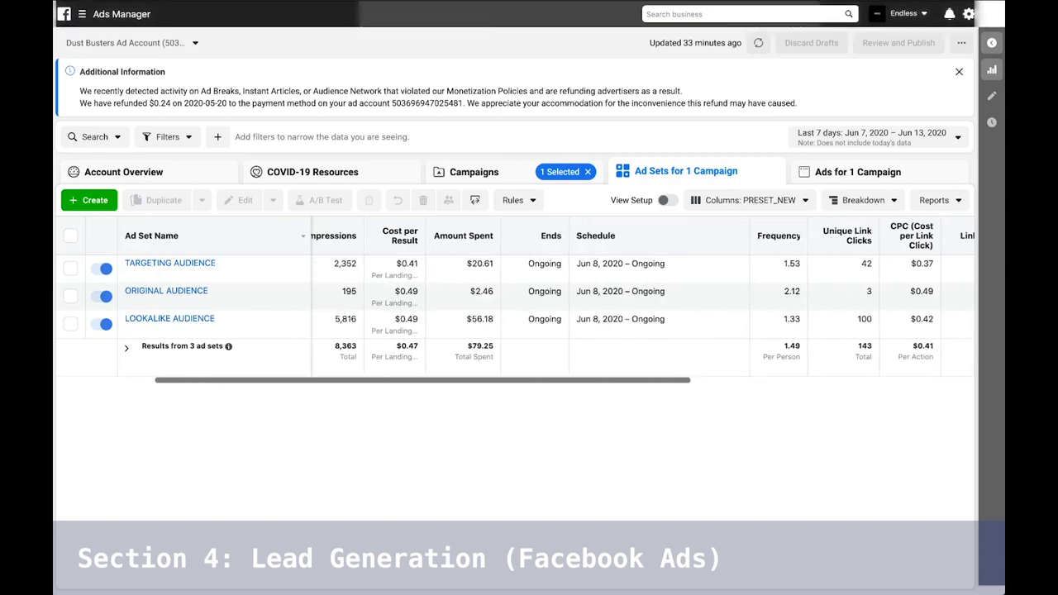
scroll(529, 306, "left", 1)
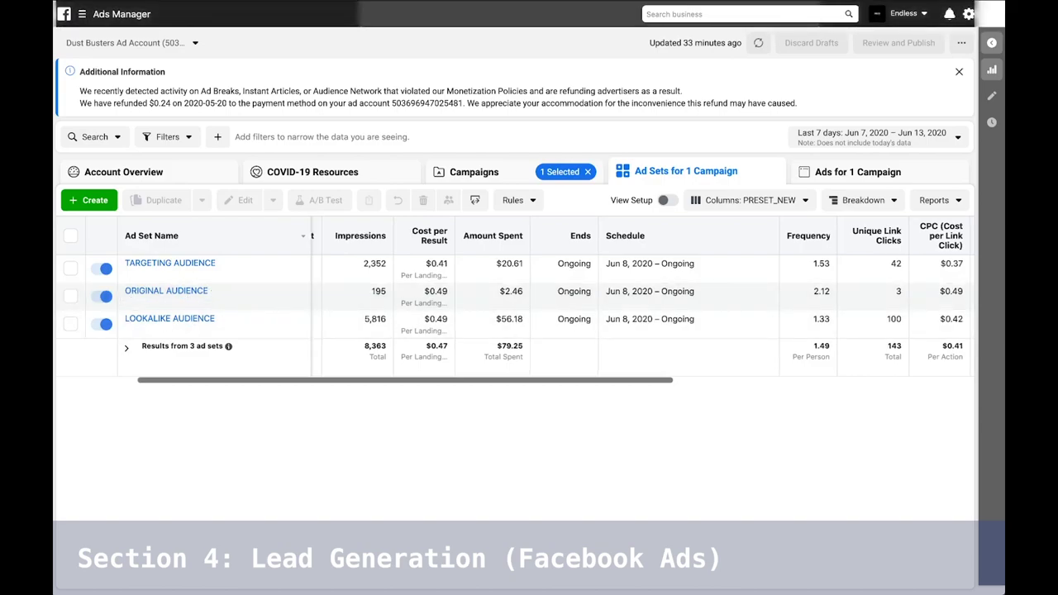
Step: Compare frequency, link clicks, CPC, video plays, landing page views and cost per landing page view across the three ad sets
scroll(550, 300, "right", 6)
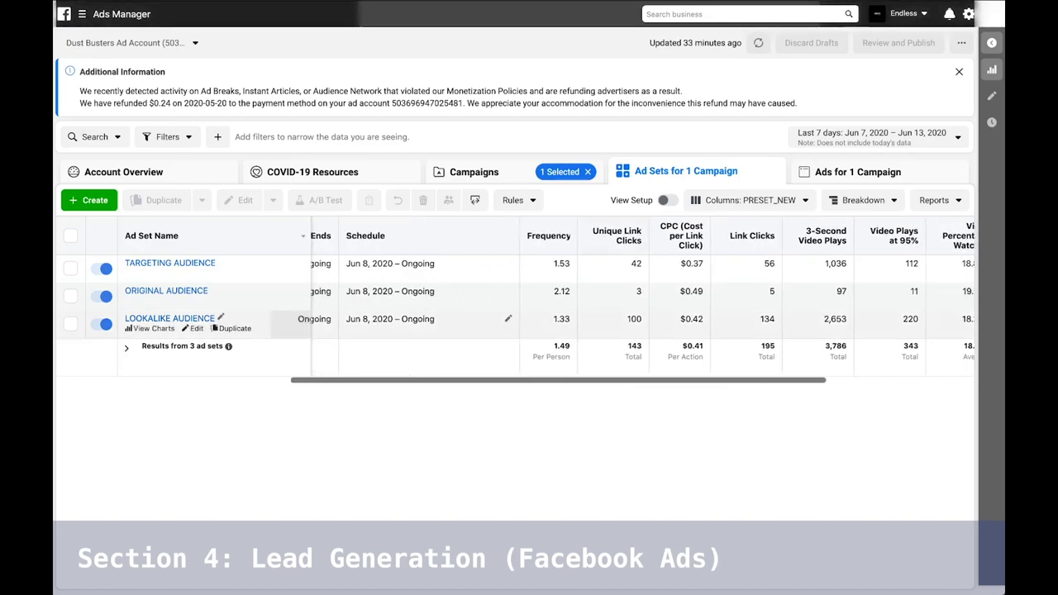
mouse_move(549, 236)
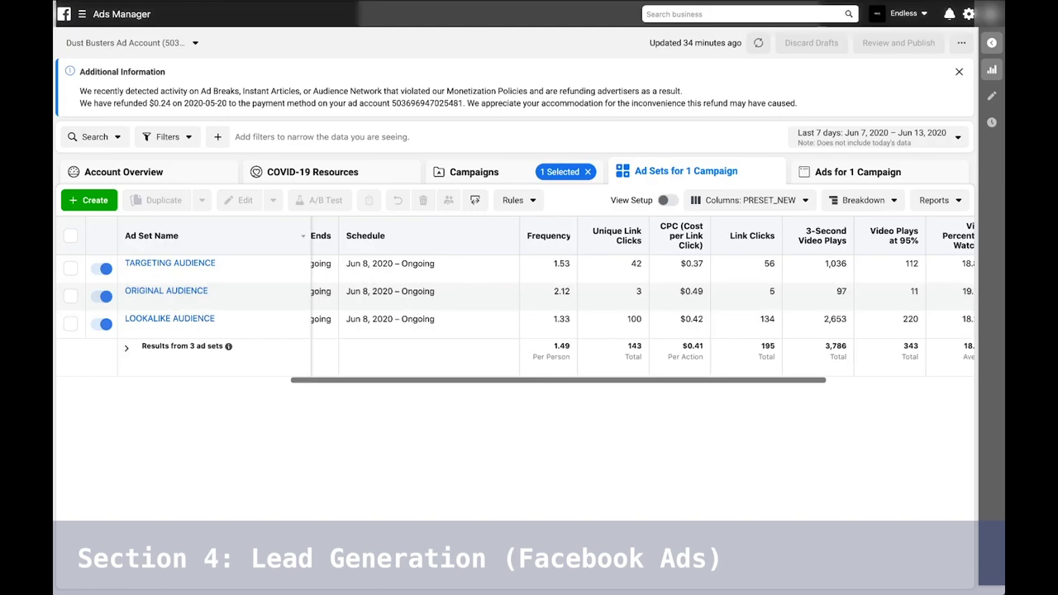
scroll(546, 306, "right", 1)
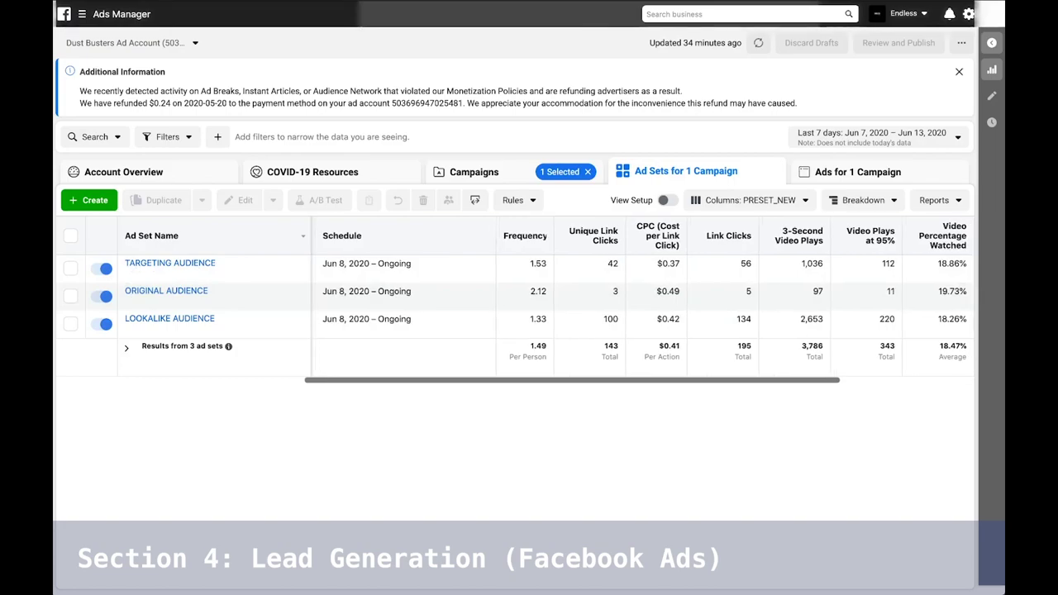
scroll(643, 301, "right", 5)
scroll(643, 301, "left", 5)
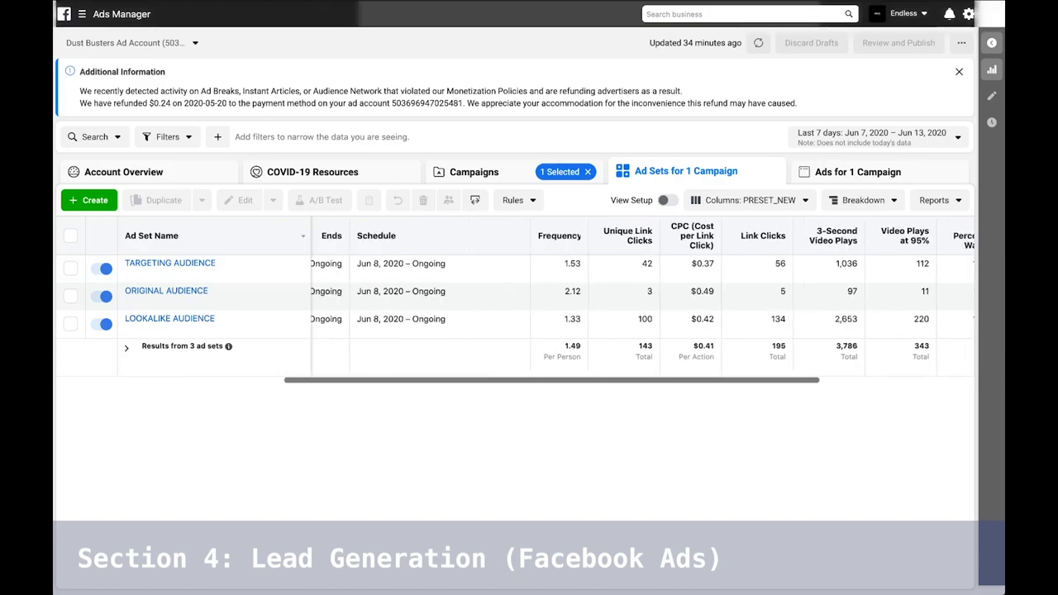
scroll(643, 301, "left", 2)
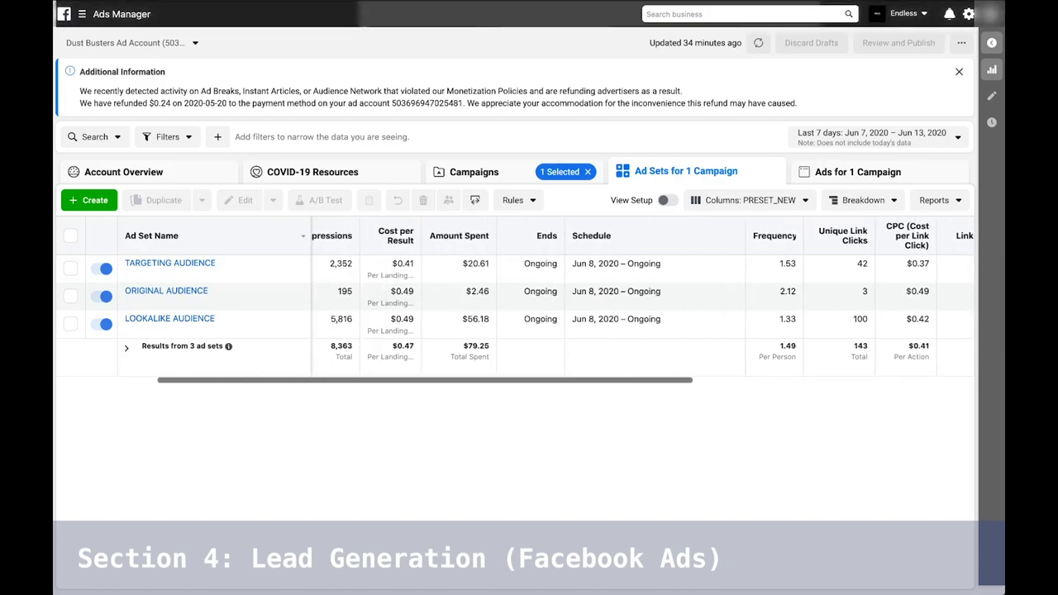
scroll(643, 301, "right", 6)
scroll(643, 301, "right", 1)
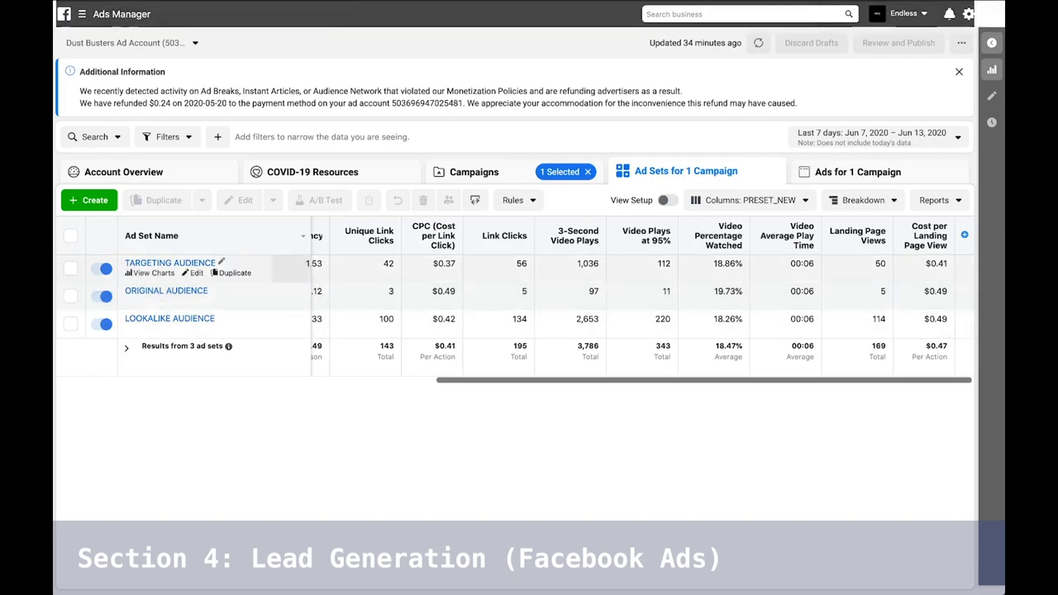
mouse_move(929, 236)
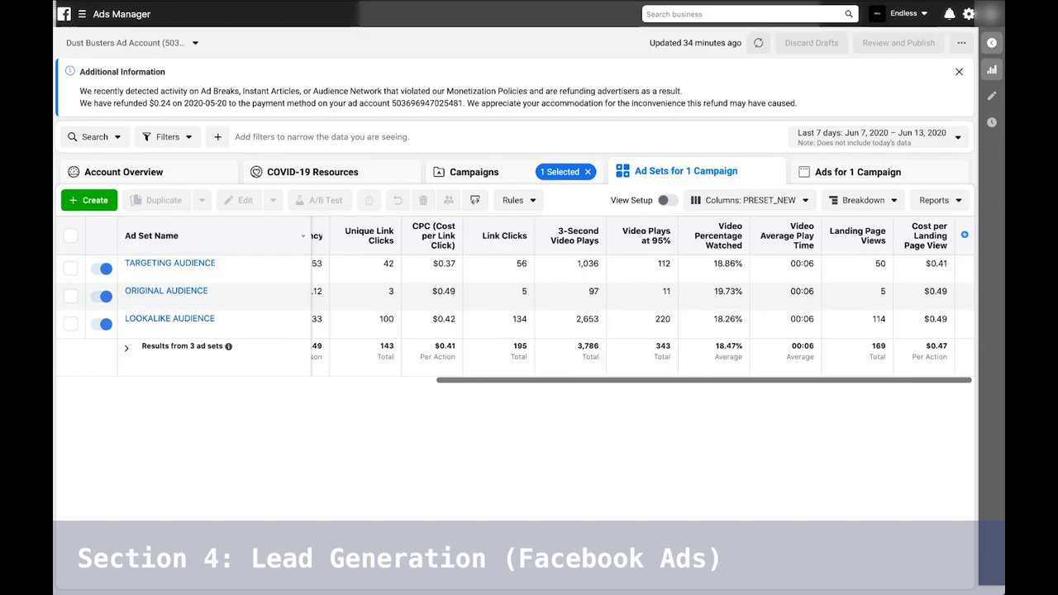
mouse_move(169, 263)
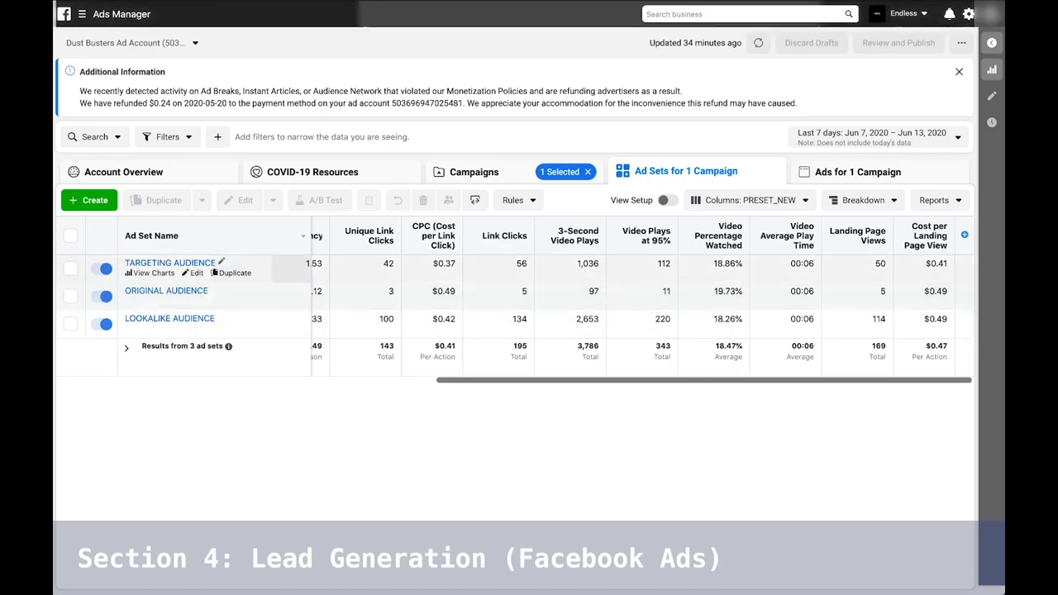
mouse_move(165, 291)
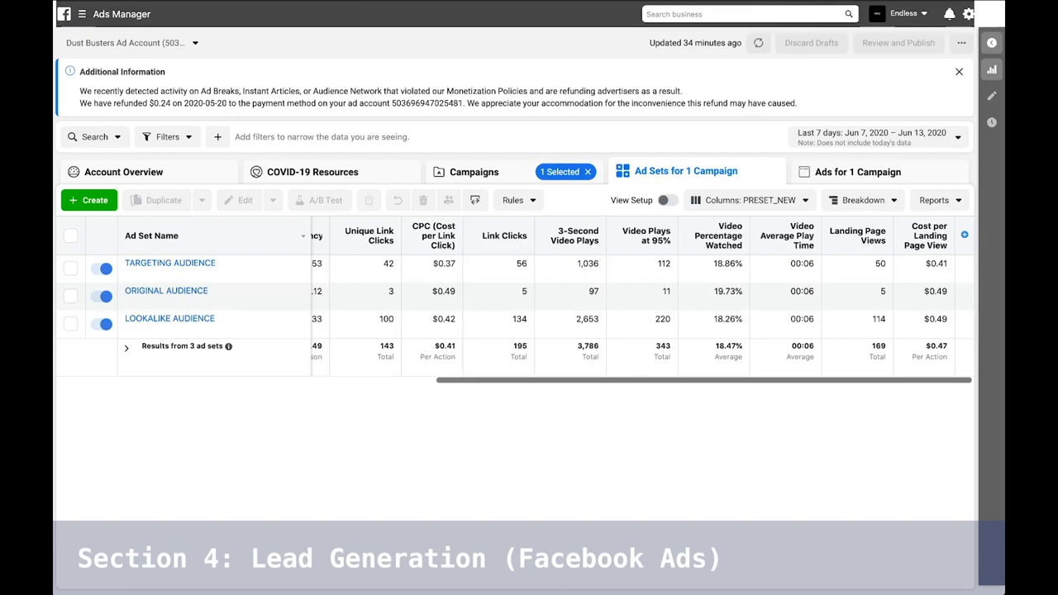
scroll(645, 298, "left", 3)
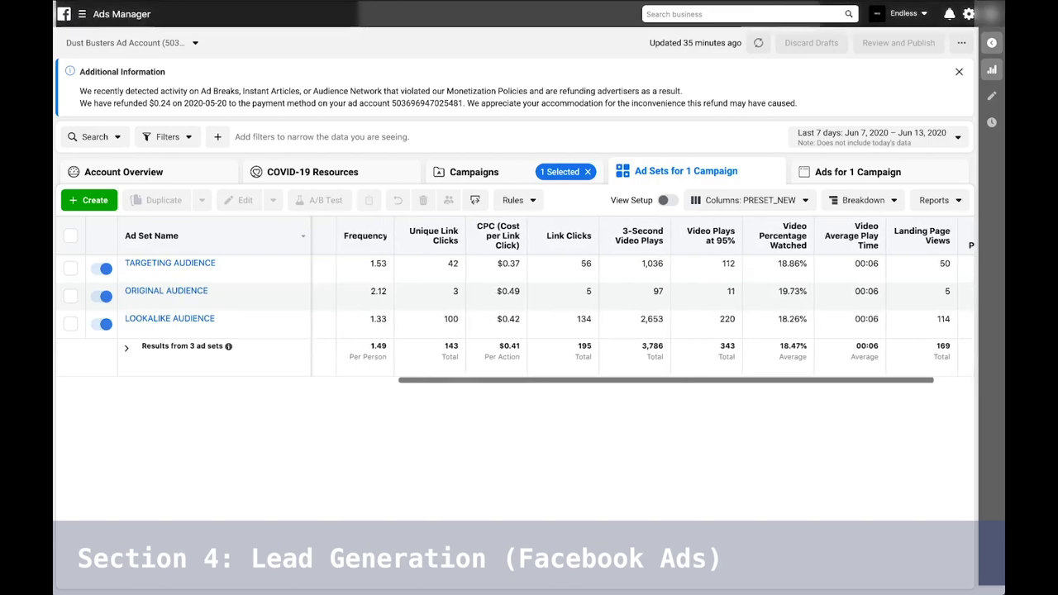
scroll(645, 298, "right", 2)
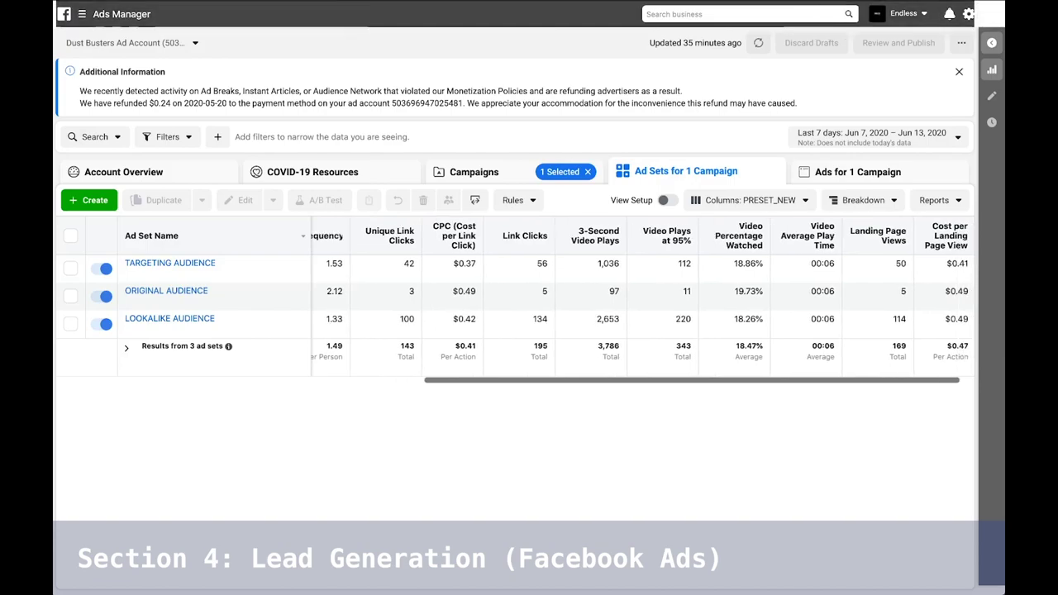
Step: Compare unique link clicks, link clicks and video plays at 95% for the targeting, original and lookalike audience ad sets
scroll(645, 297, "right", 1)
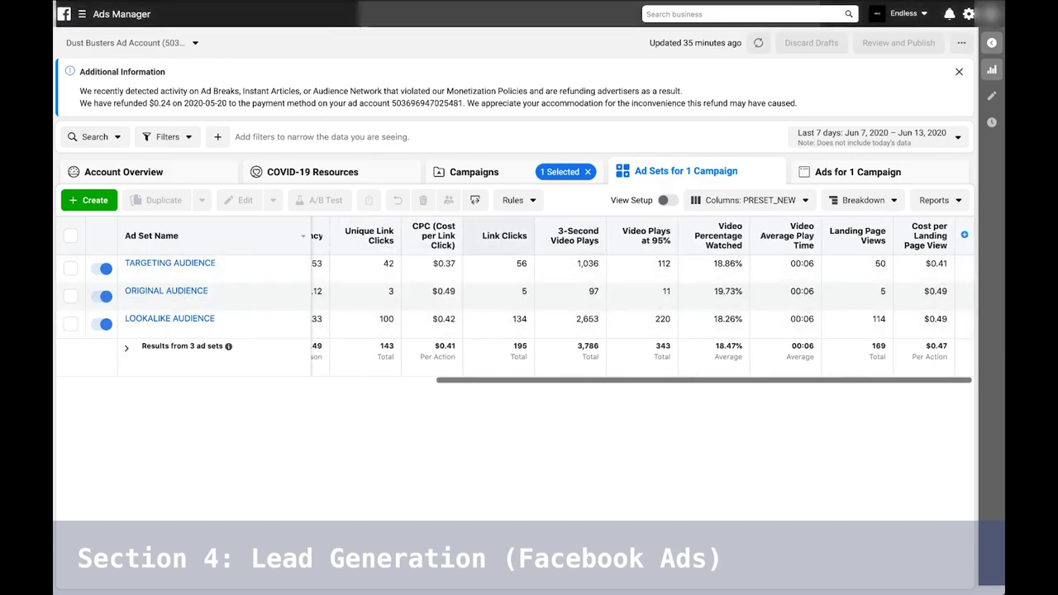
mouse_move(505, 235)
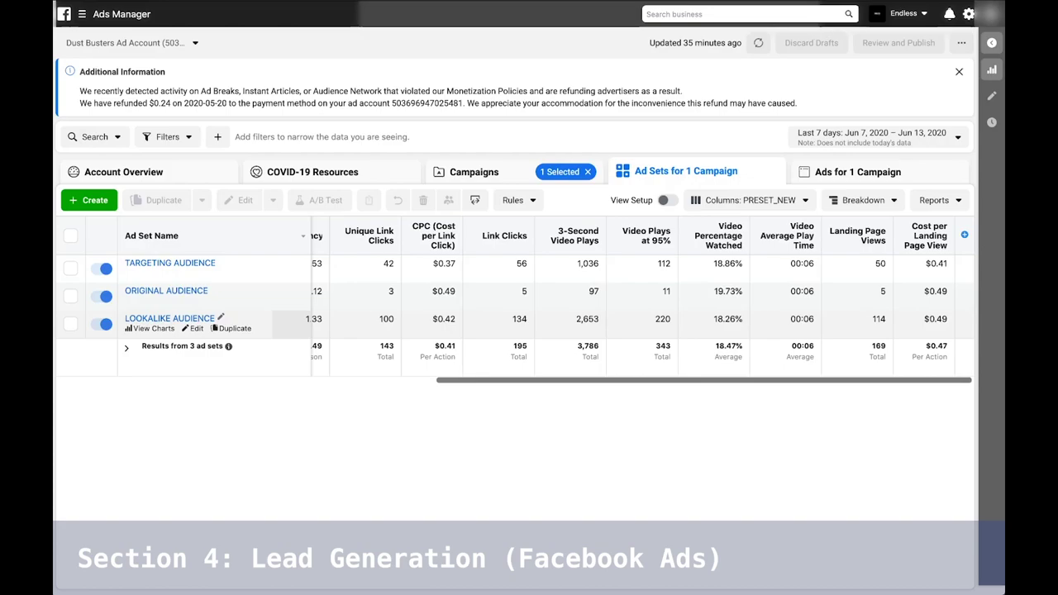
scroll(637, 297, "left", 2)
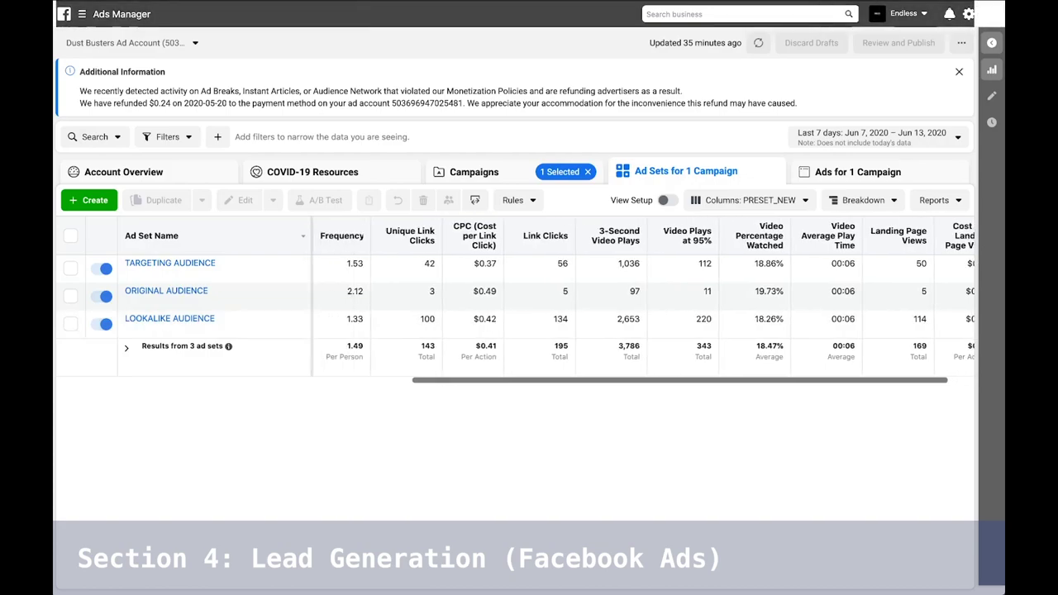
scroll(636, 298, "right", 2)
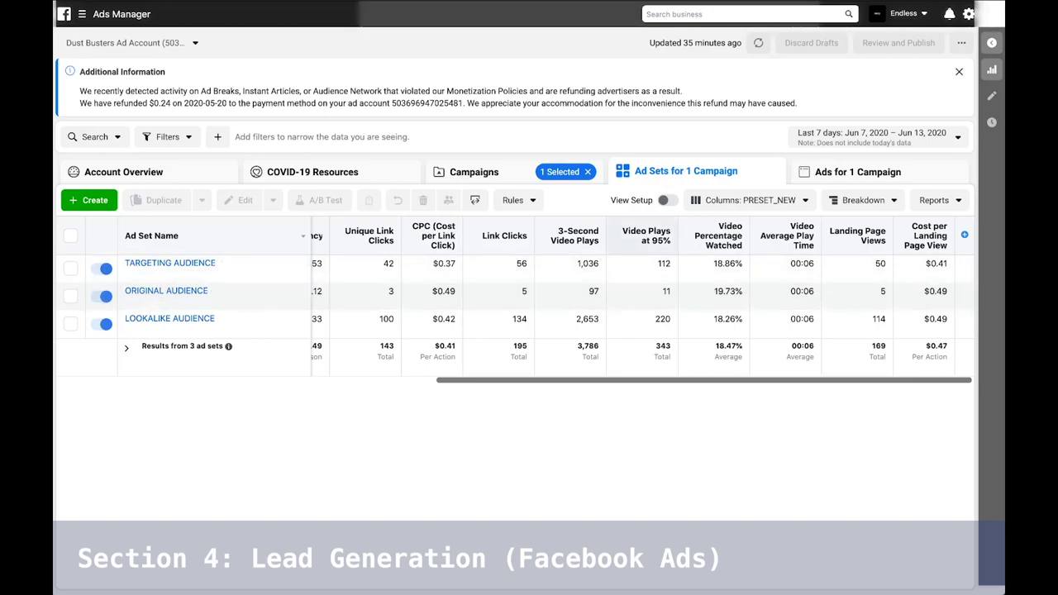
mouse_move(645, 235)
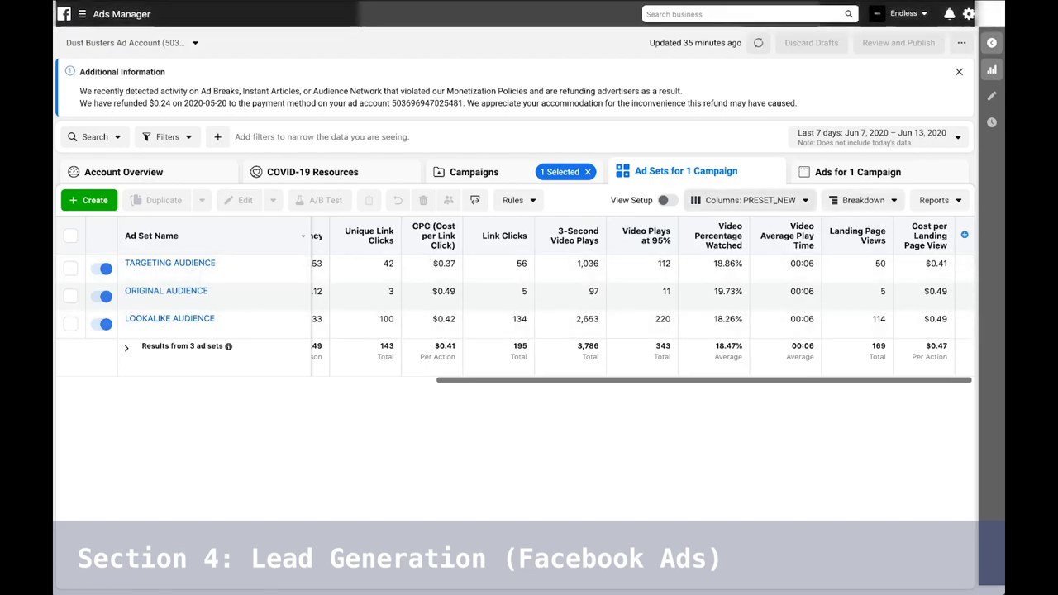
Step: Show the available column presets for the ad sets table and choose PRESET_NEW
left_click(749, 200)
scroll(748, 380, "down", 1)
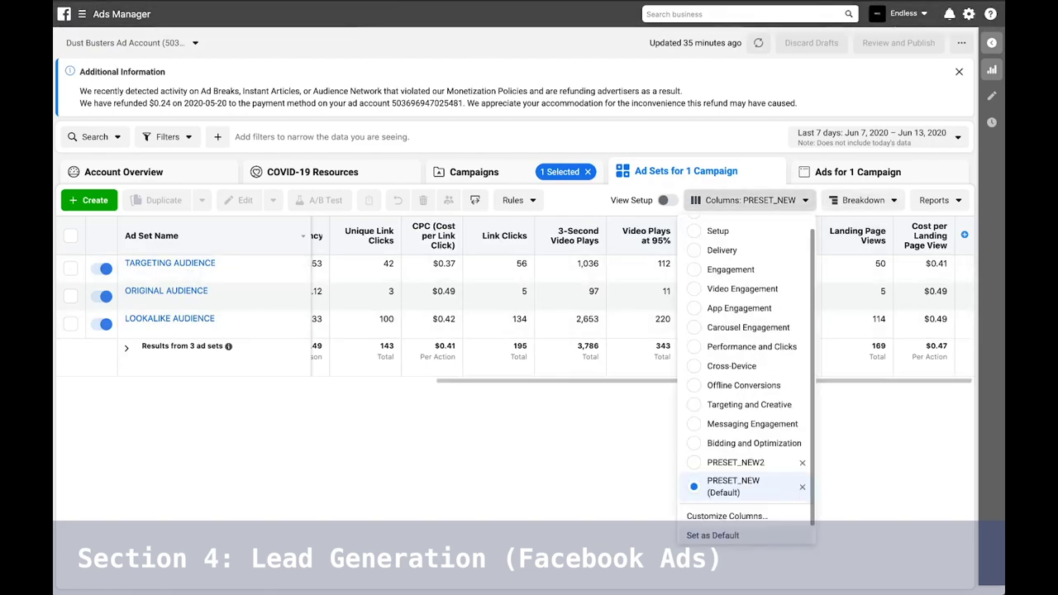
left_click(734, 487)
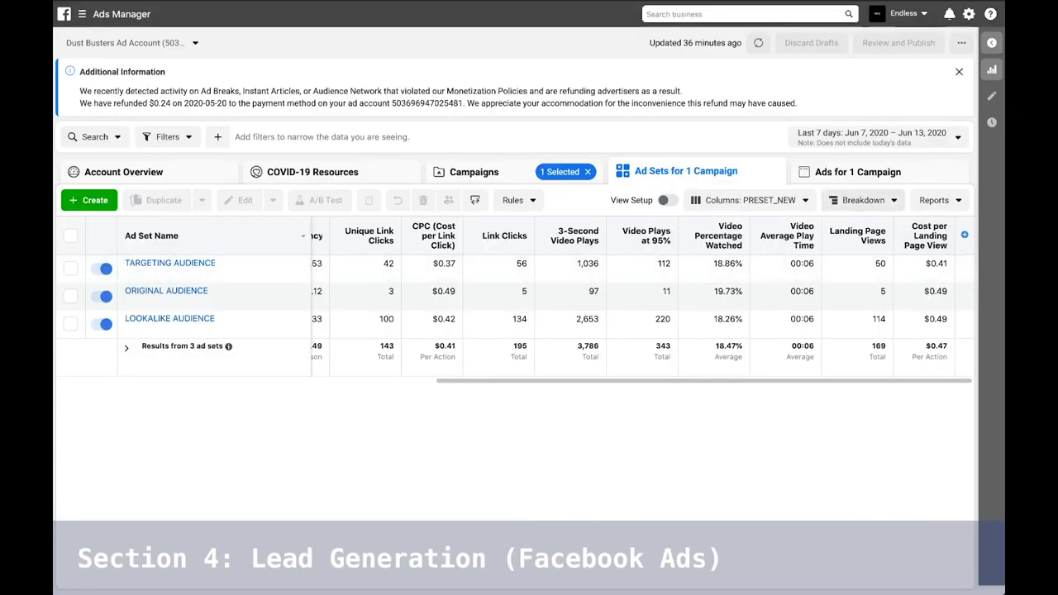
Step: Open the column customization, look through the available metrics from Performance to Optimization, and apply the current column selection
left_click(748, 200)
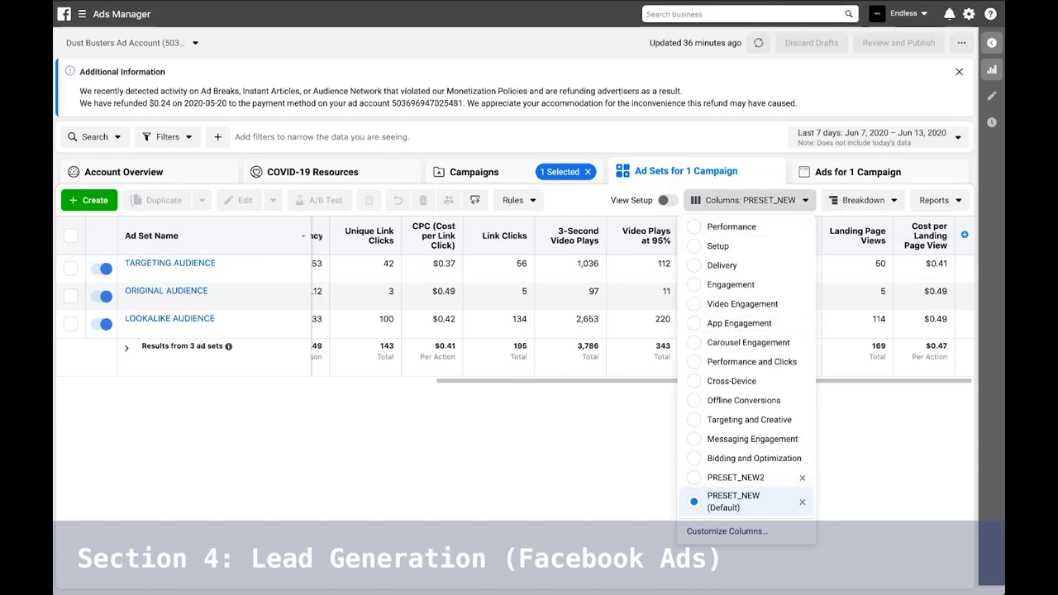
key("Escape")
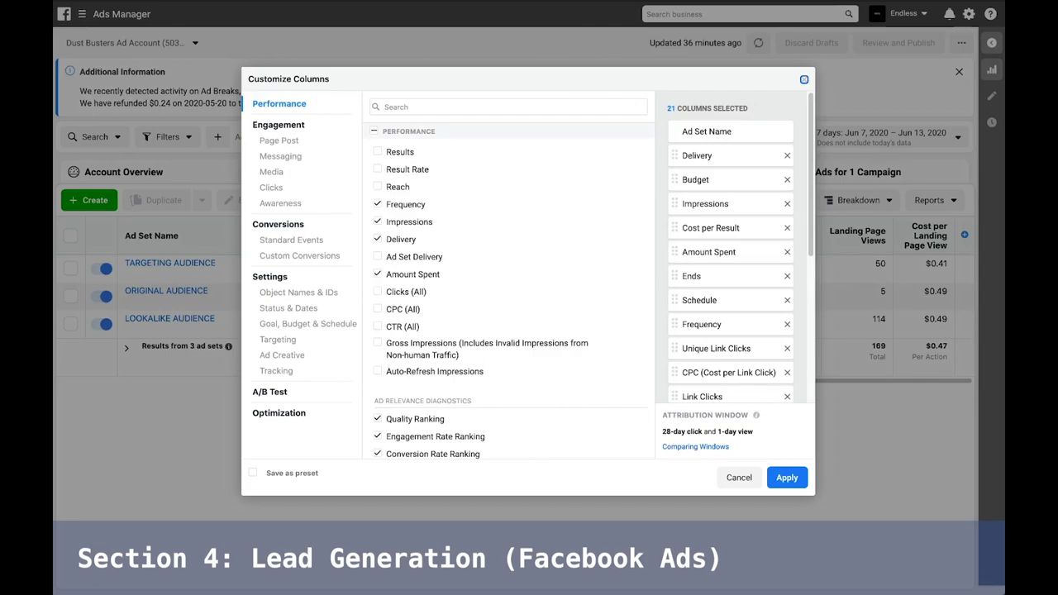
scroll(508, 281, "down", 10)
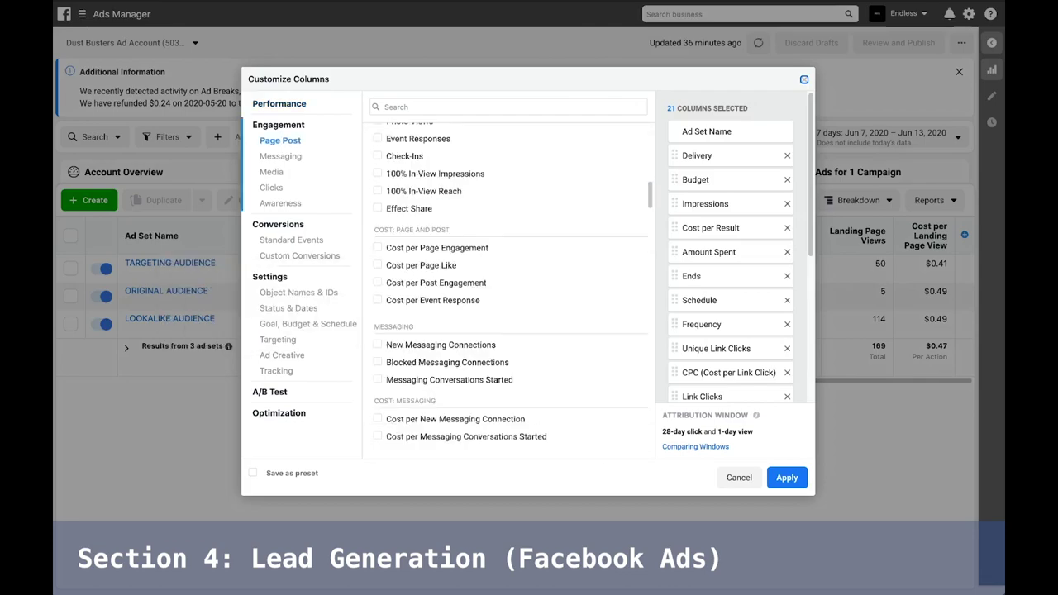
scroll(509, 281, "down", 10)
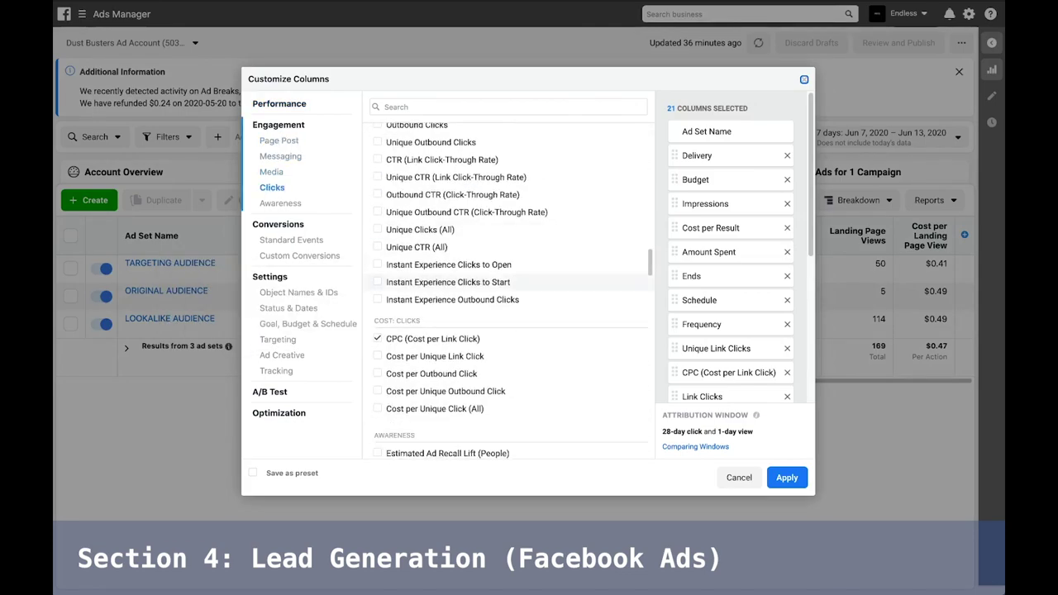
scroll(509, 281, "down", 15)
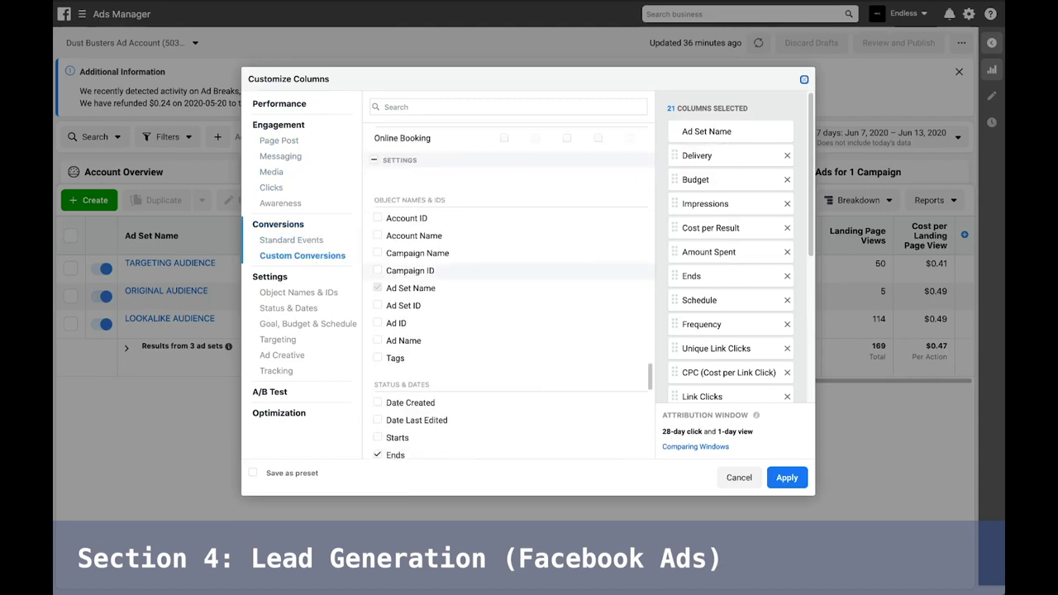
scroll(508, 281, "down", 10)
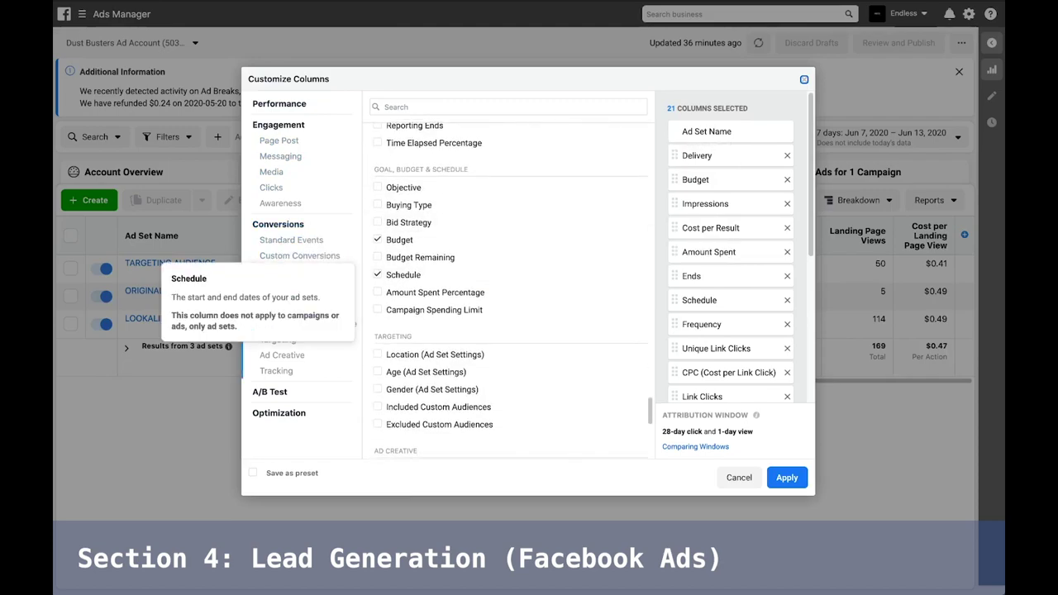
scroll(508, 289, "down", 10)
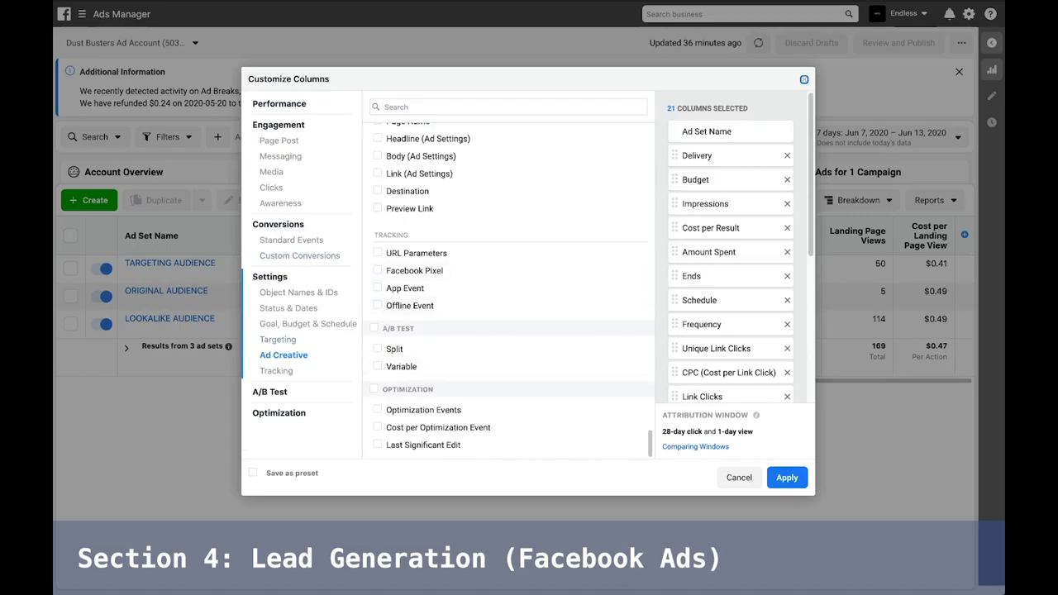
left_click(787, 477)
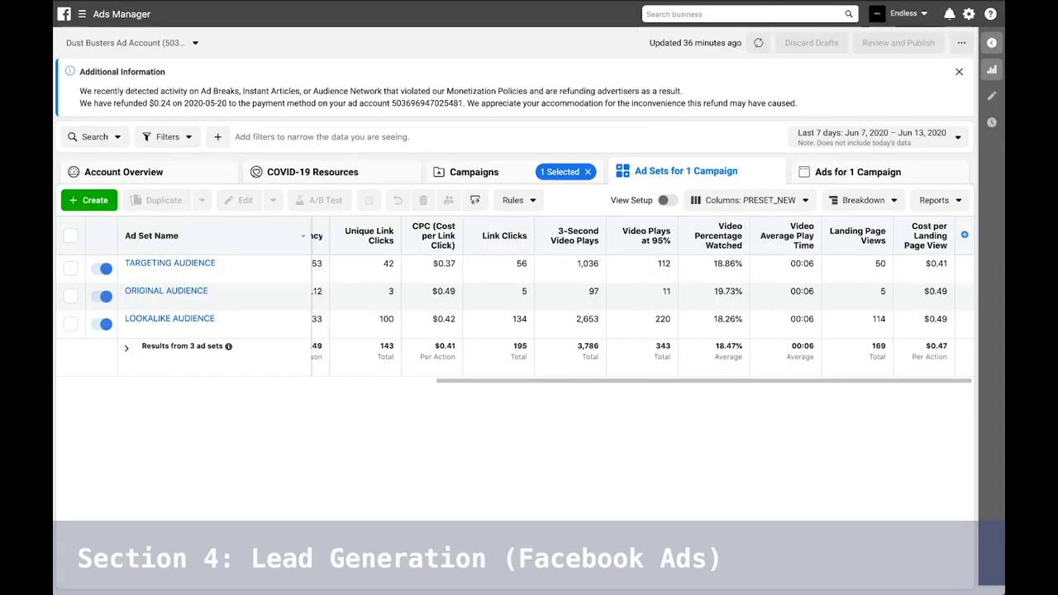
Step: Select the TARGETING AUDIENCE ad set and show only the ads it contains
scroll(641, 298, "left", 1)
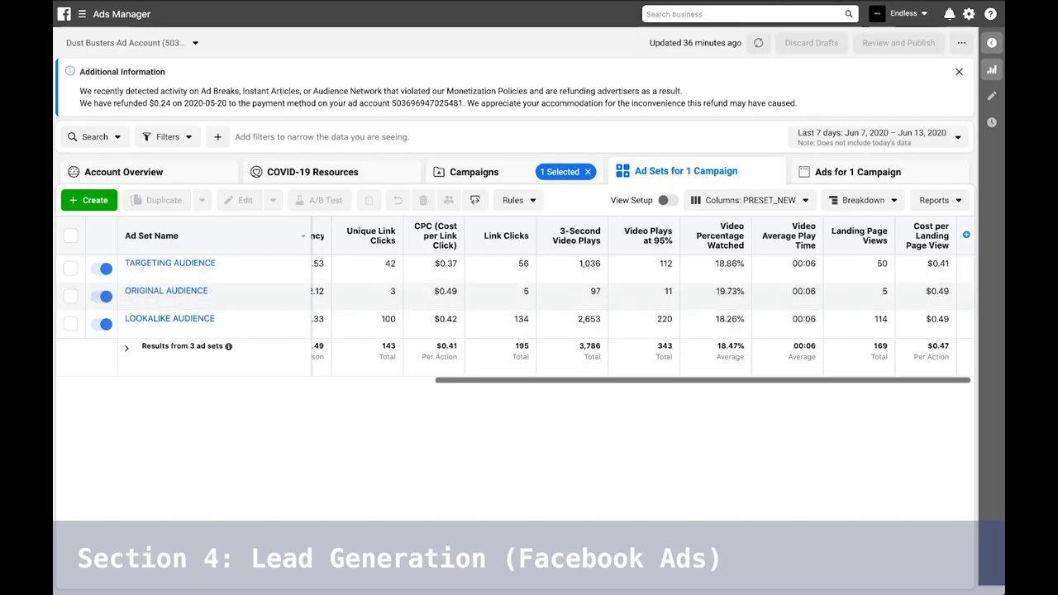
scroll(641, 298, "right", 1)
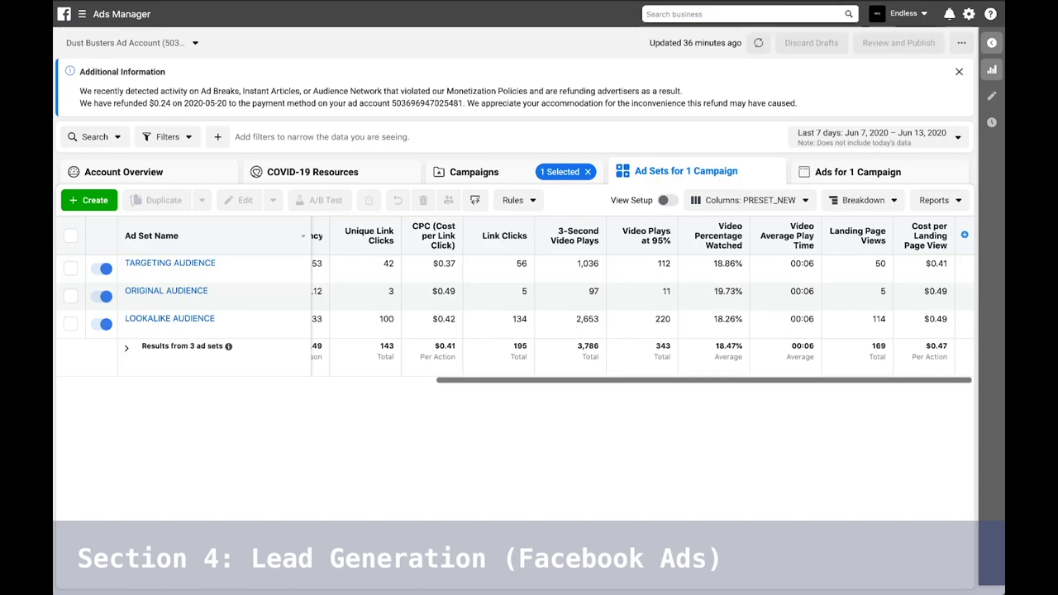
scroll(642, 301, "left", 2)
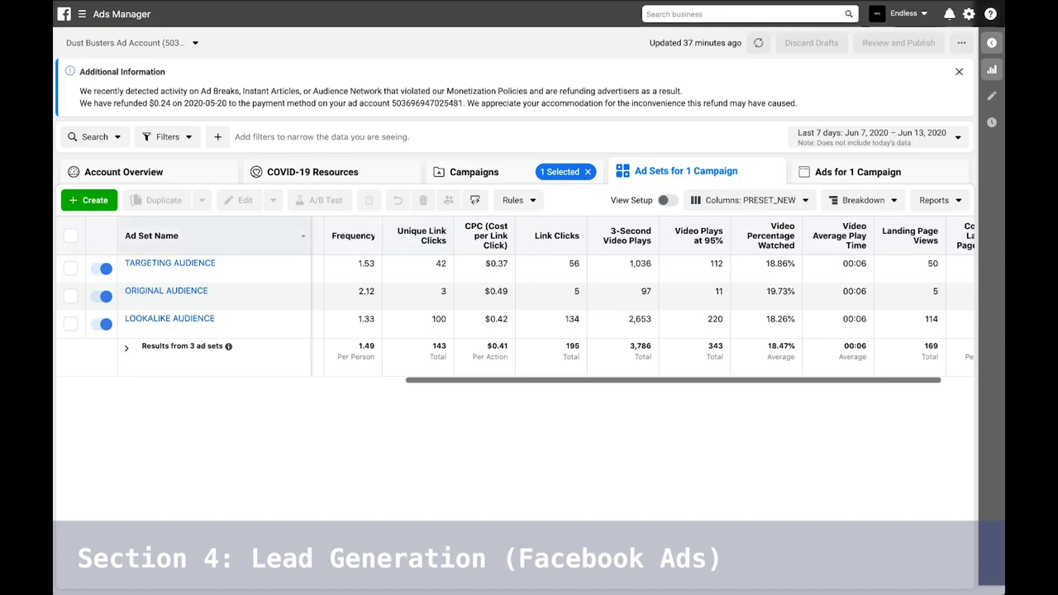
left_click(70, 268)
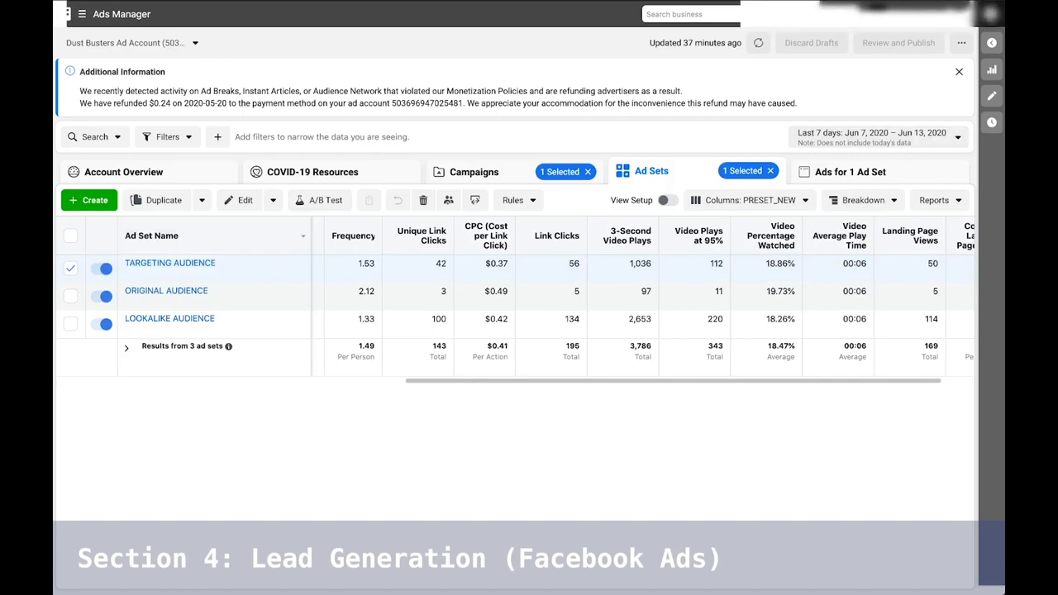
left_click(850, 172)
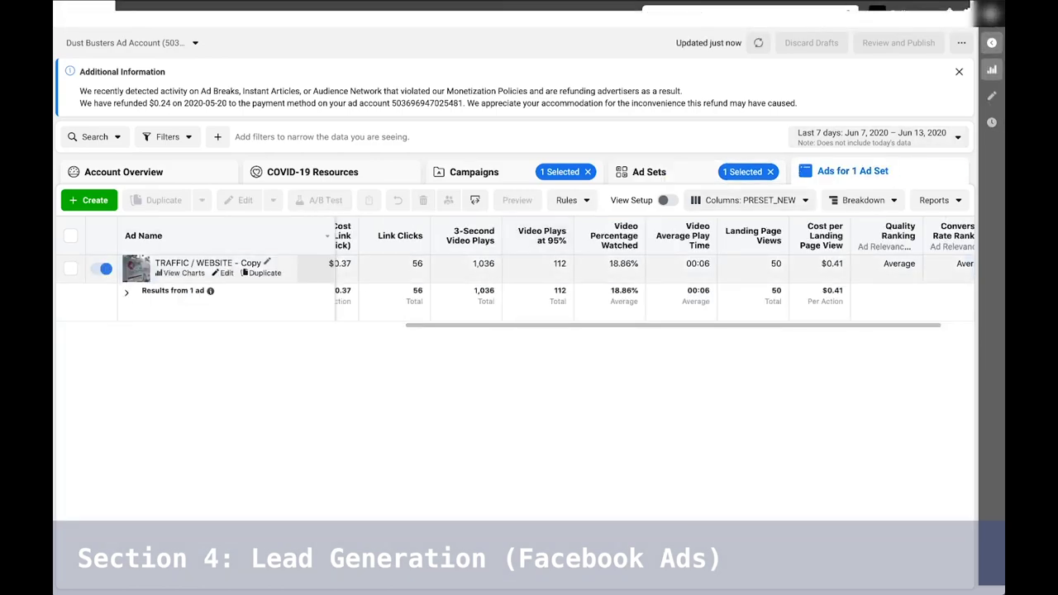
Step: Preview the TRAFFIC / WEBSITE - Copy ad, show its options for sharing and viewing the post, and close the preview
left_click(71, 268)
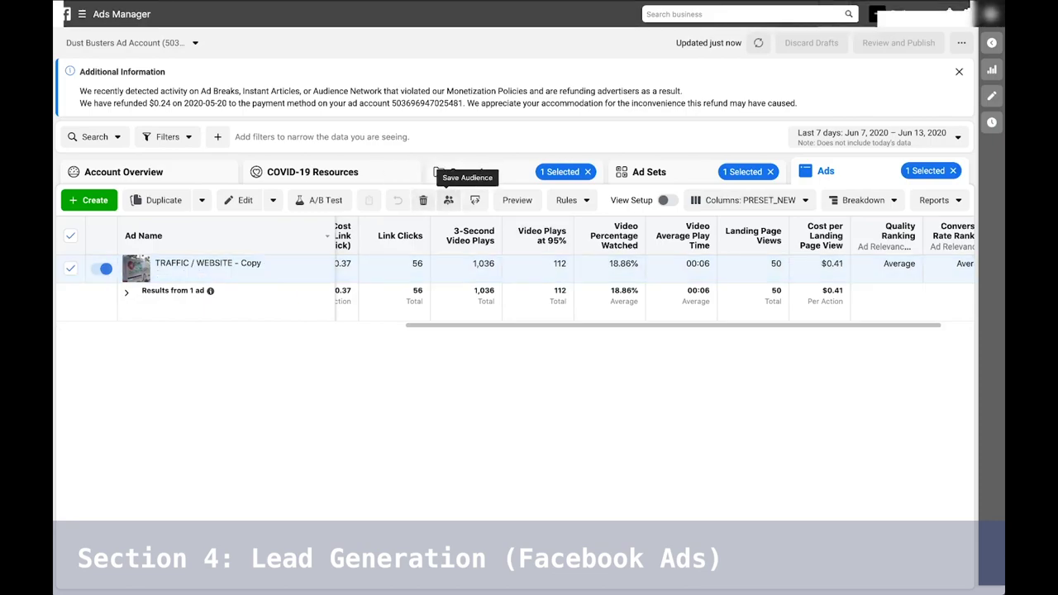
left_click(517, 200)
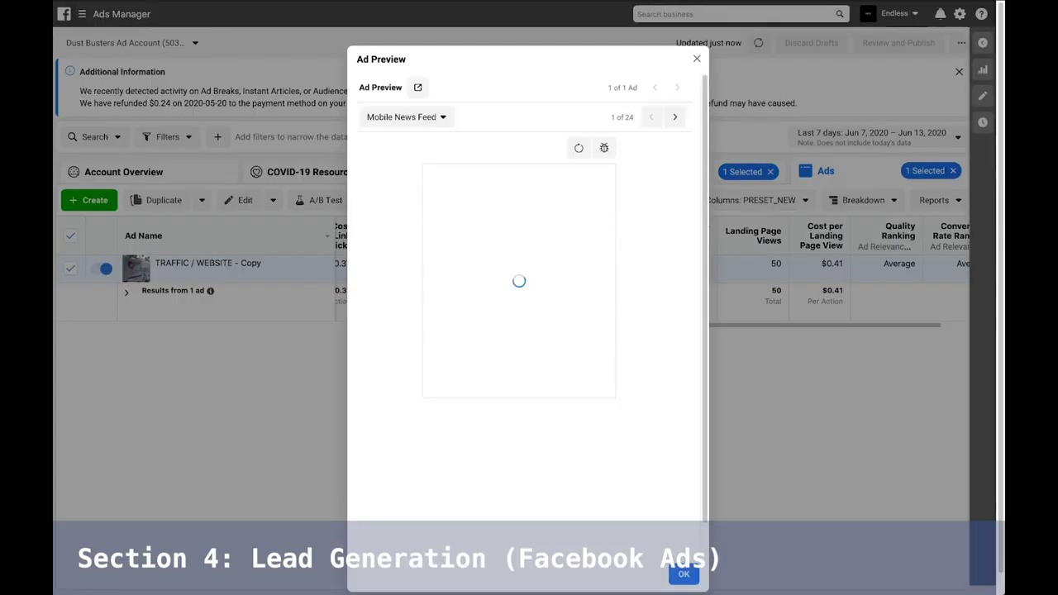
left_click(418, 87)
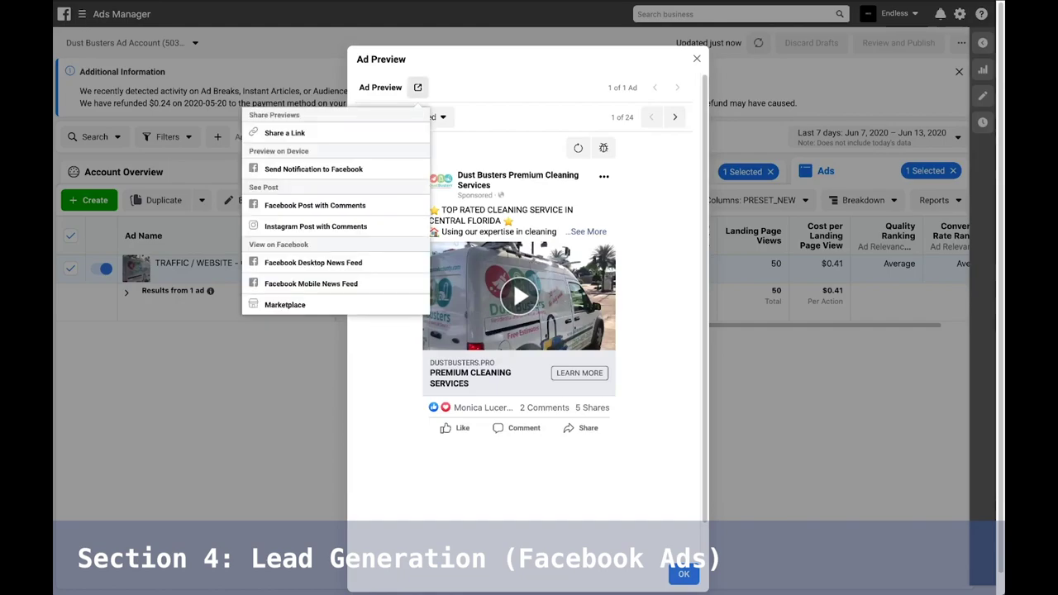
key("Escape")
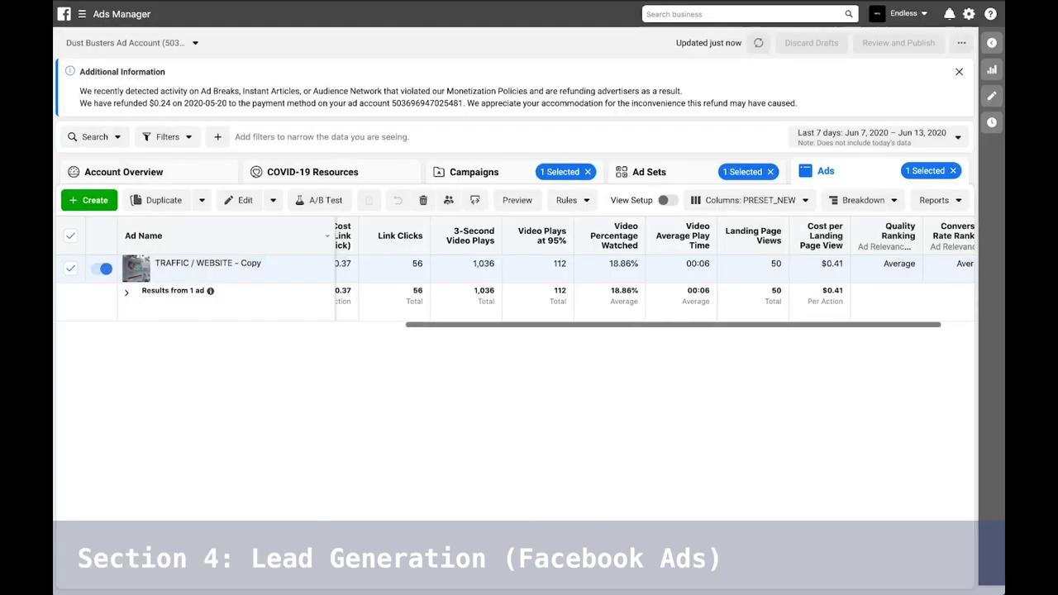
Step: Examine the ad's delivery, cost, frequency and click metrics, and return to the campaign's ad sets
scroll(653, 272, "left", 10)
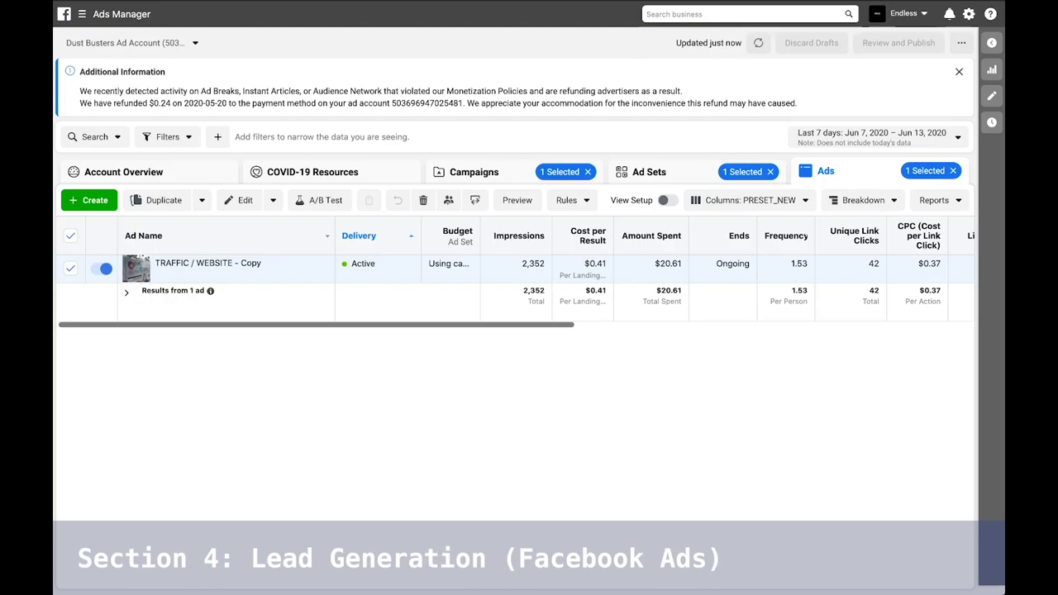
scroll(529, 265, "right", 5)
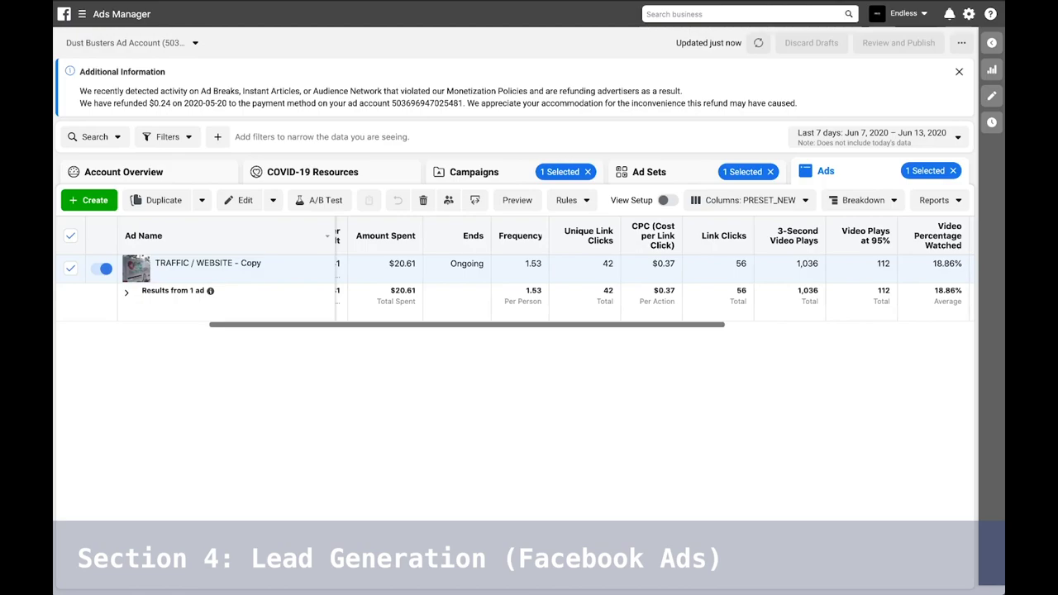
left_click(649, 171)
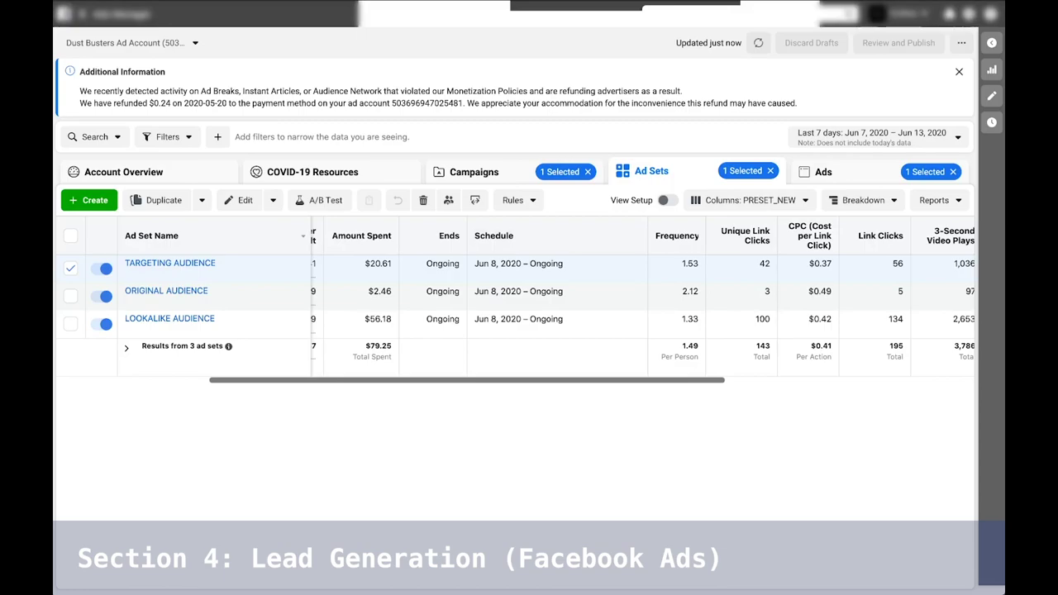
scroll(637, 298, "right", 5)
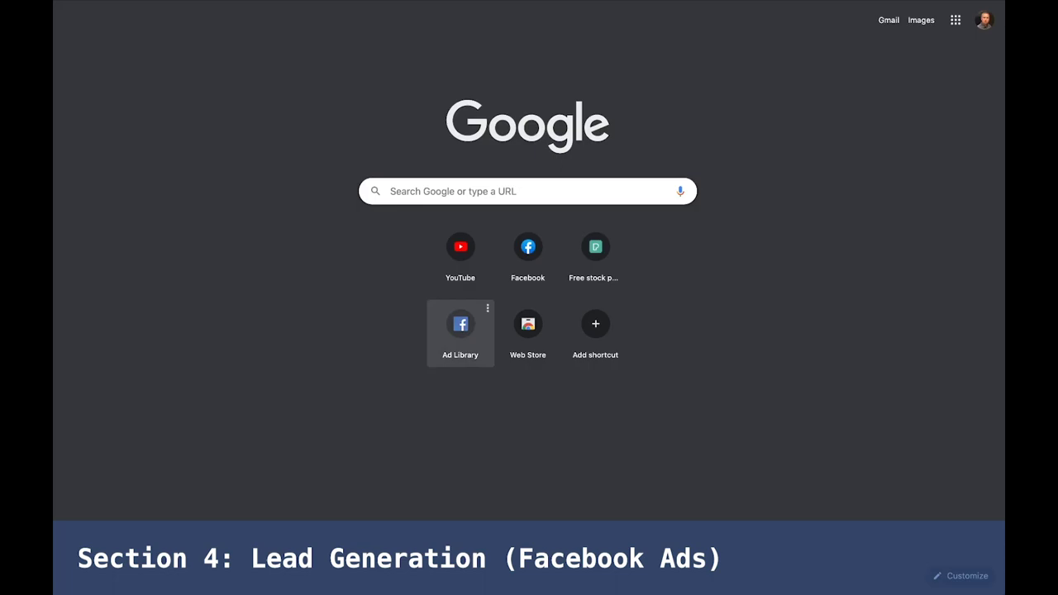
Step: Open the Facebook Ad Library and browse the ads that Anago Cleaning Systems runs in the United States
left_click(461, 331)
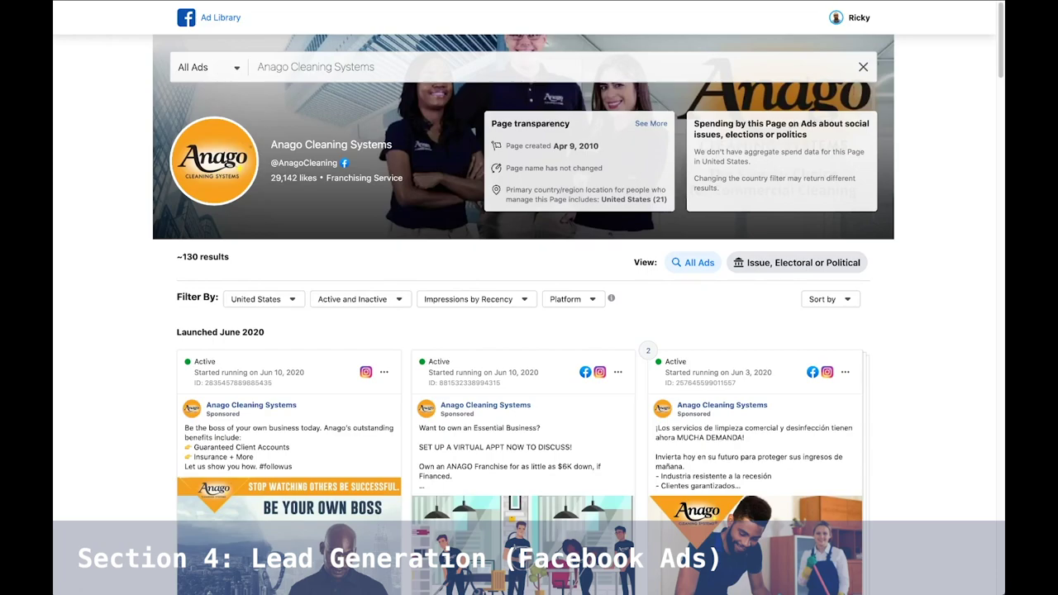
scroll(529, 330, "down", 15)
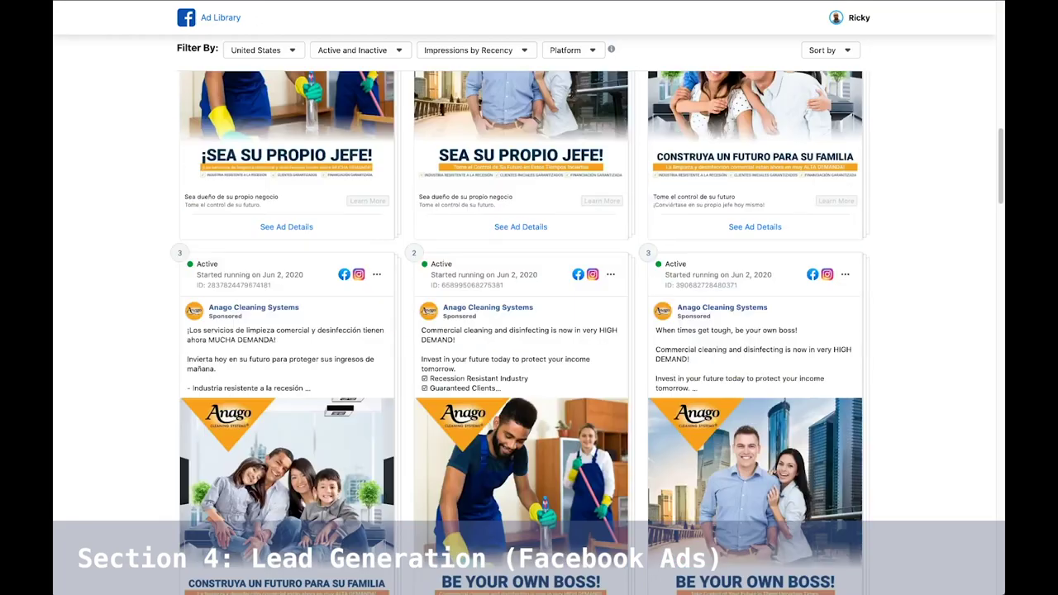
scroll(529, 331, "down", 20)
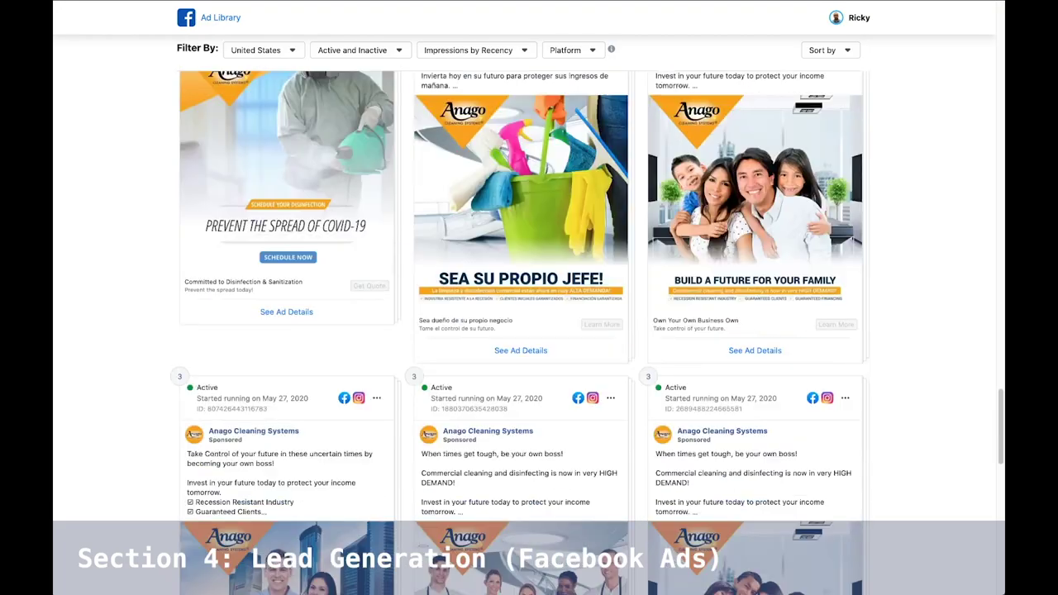
scroll(529, 330, "down", 20)
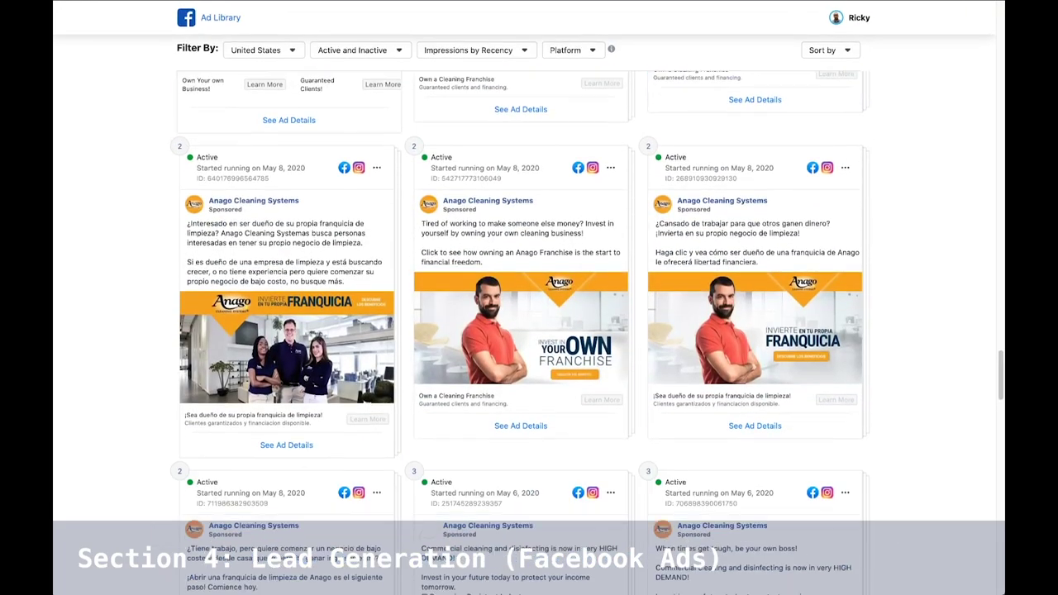
scroll(529, 330, "down", 20)
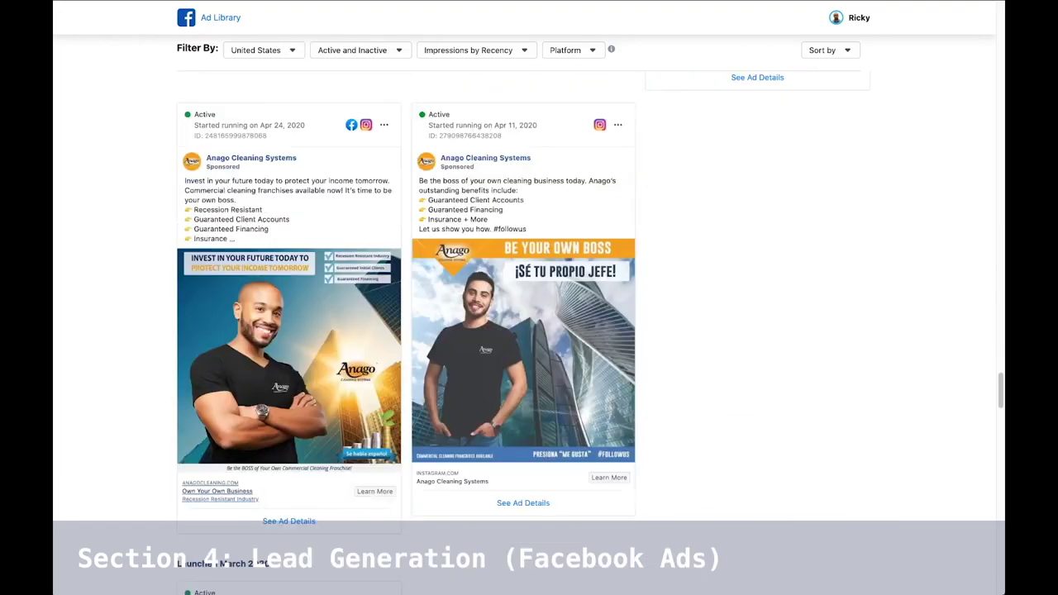
scroll(529, 331, "down", 20)
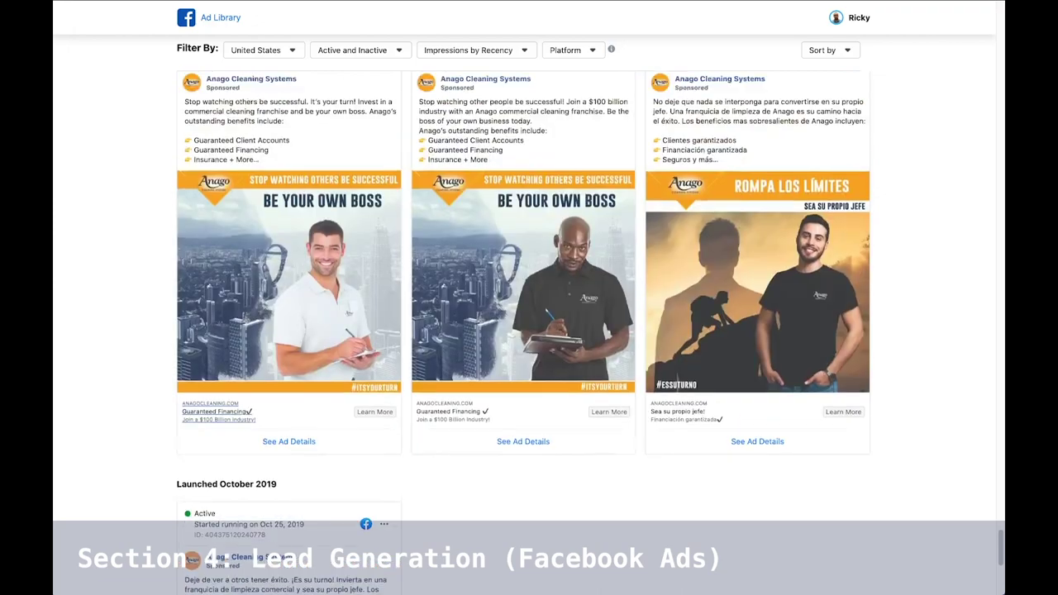
scroll(529, 331, "down", 4)
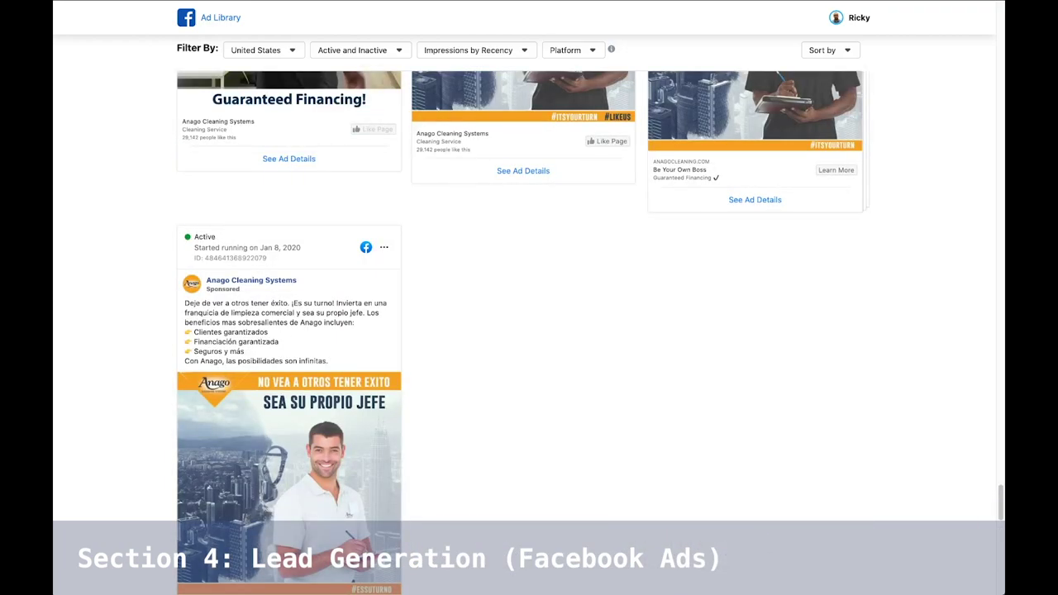
Step: Examine Anago Cleaning Systems' ads launched from January to April 2020, comparing their images, copy and calls to action
scroll(529, 330, "up", 4)
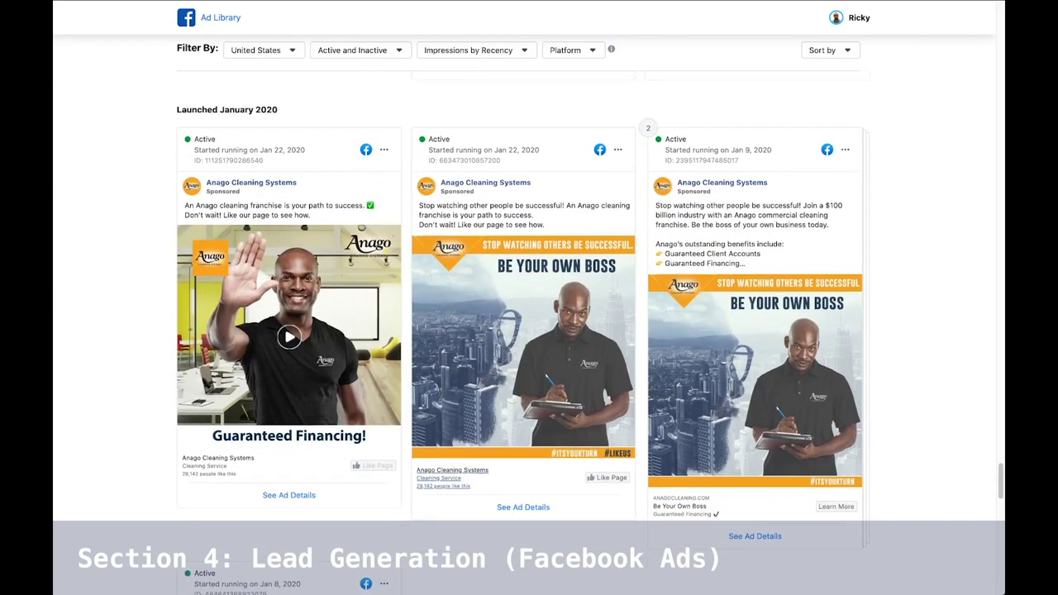
scroll(524, 330, "down", 1)
scroll(529, 331, "down", 5)
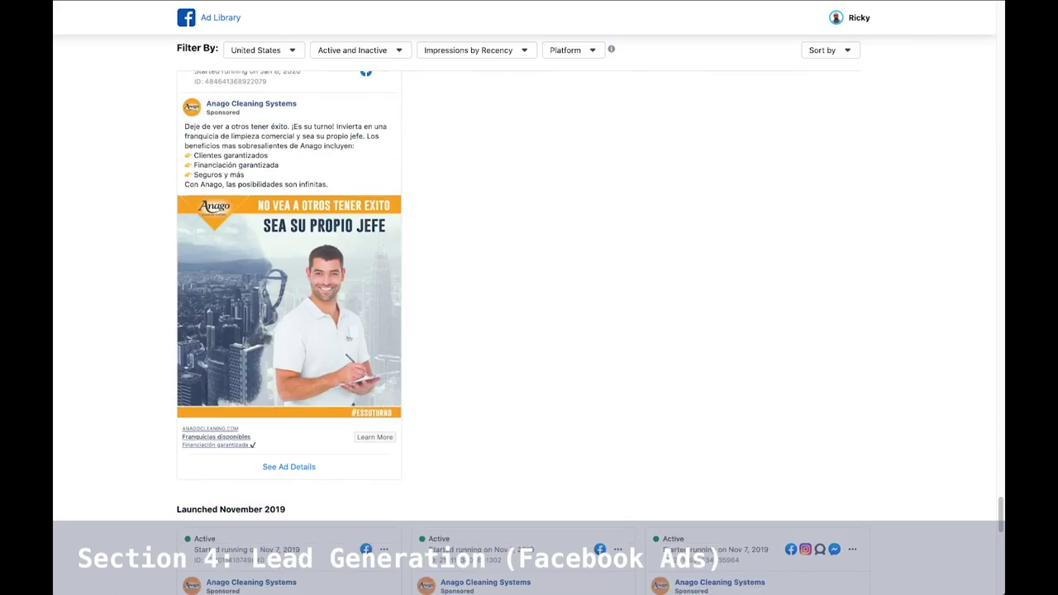
scroll(521, 330, "up", 5)
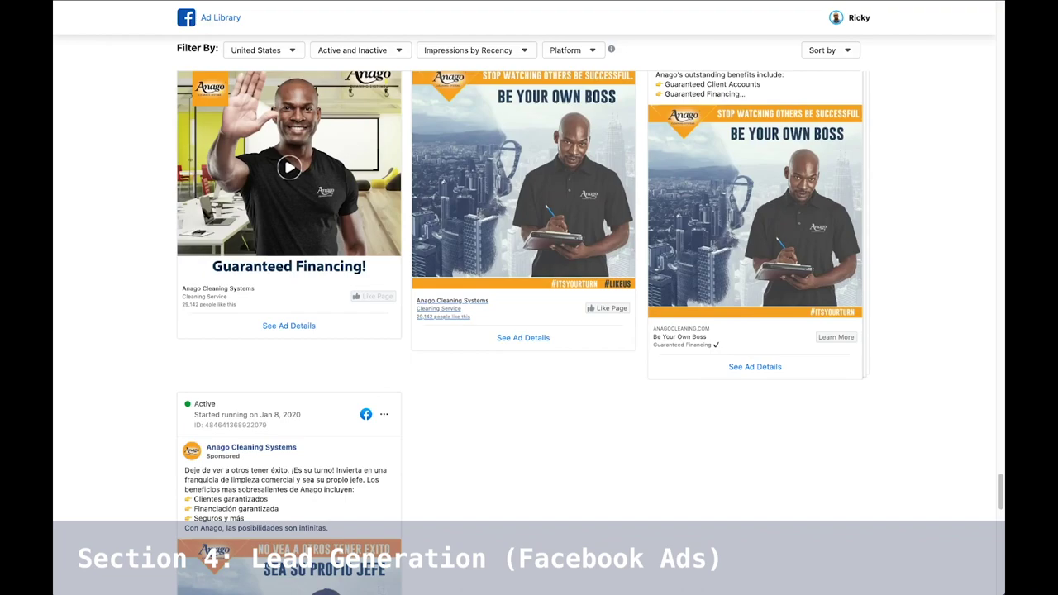
scroll(523, 330, "up", 15)
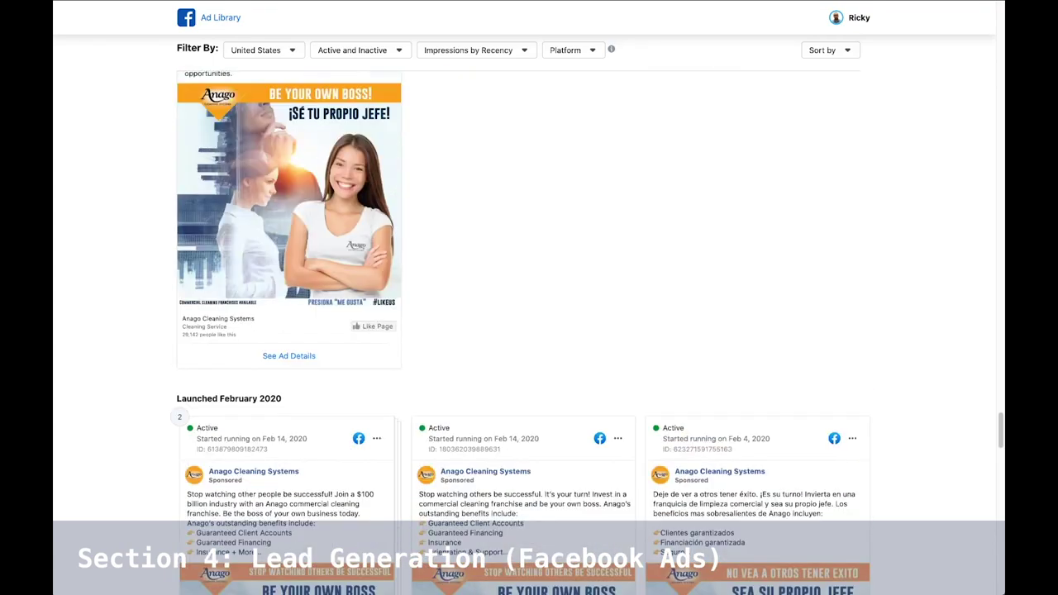
scroll(524, 331, "up", 10)
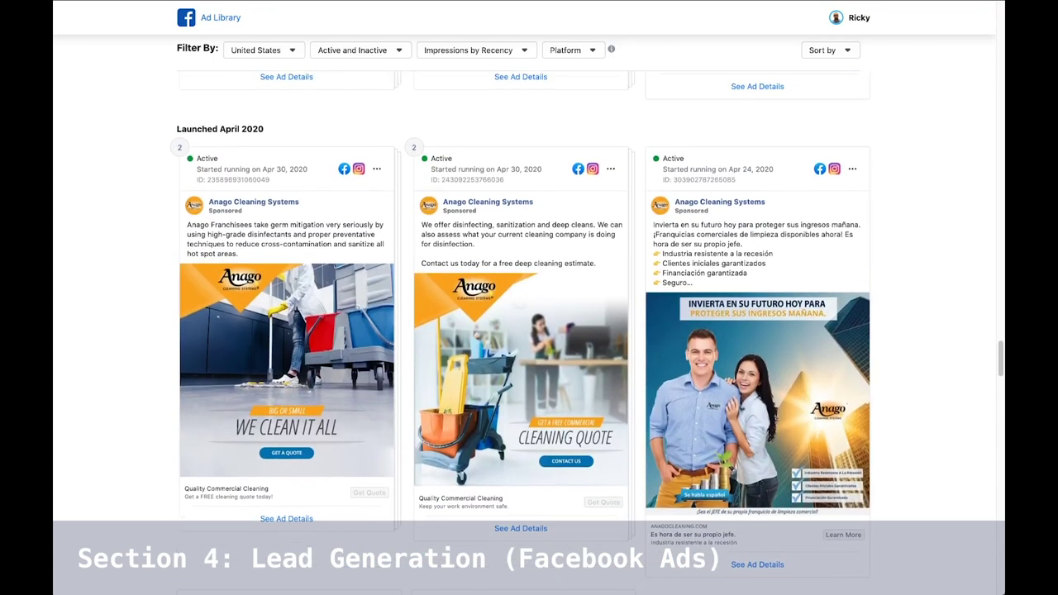
scroll(523, 331, "up", 2)
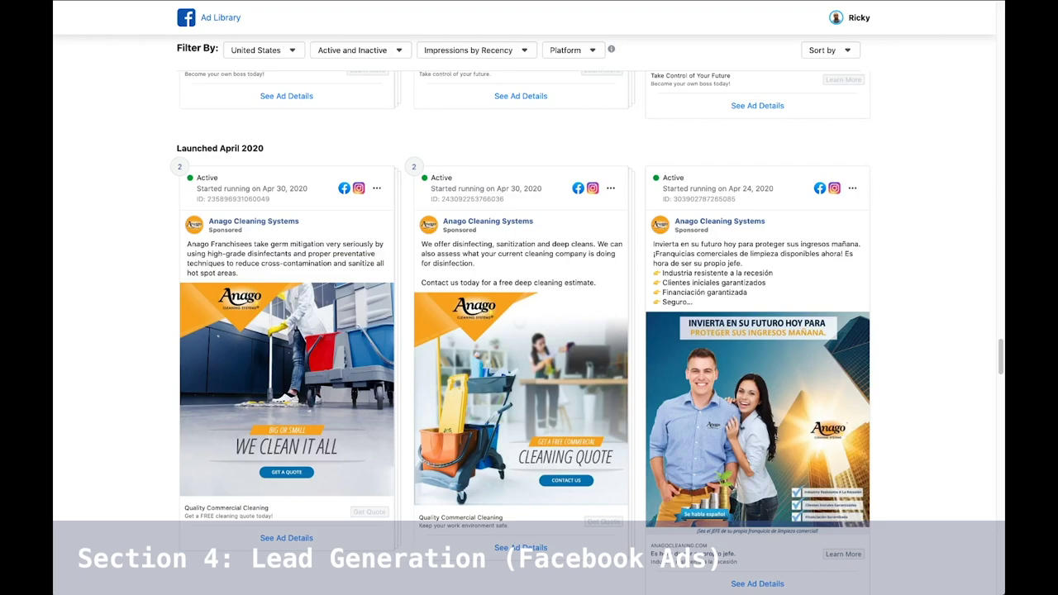
Step: Search the Ad Library for advertisers matching "cleaning" and open the ads of Dazzling Cleaning
scroll(524, 314, "up", 15)
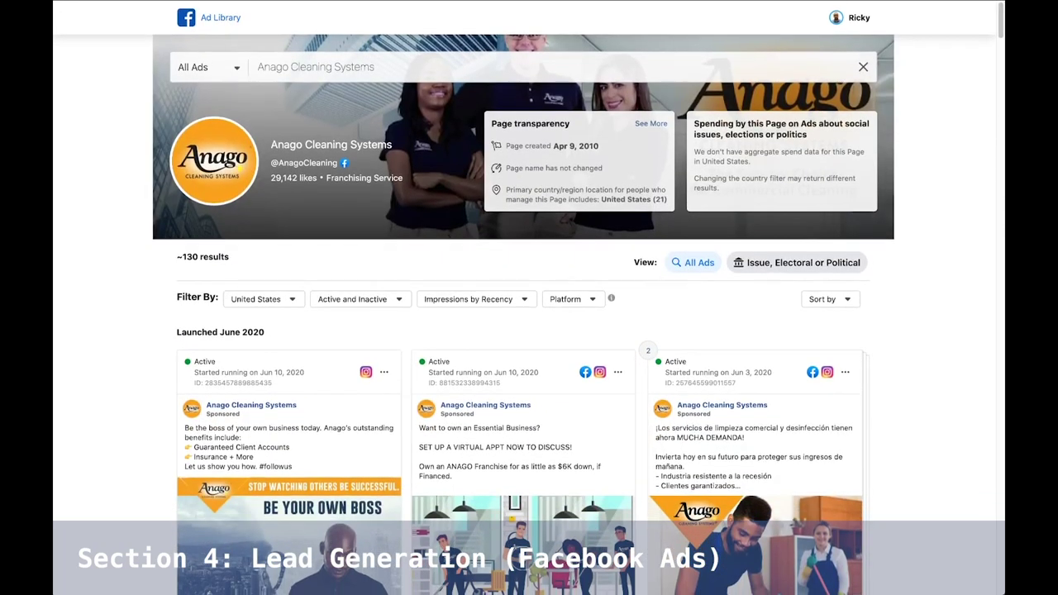
left_click(290, 67)
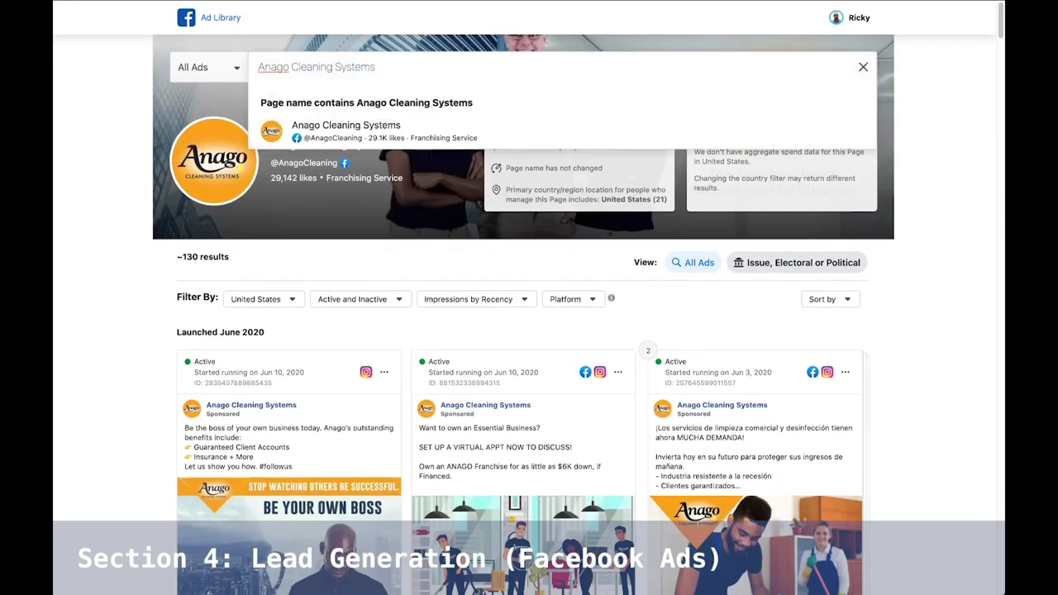
key("ctrl+a")
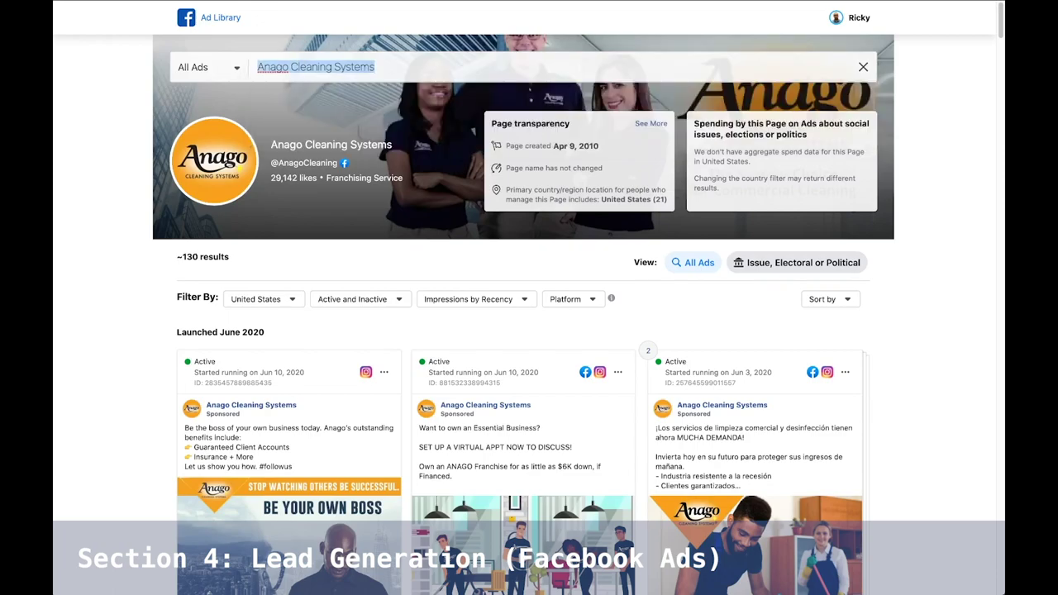
type("cleaning")
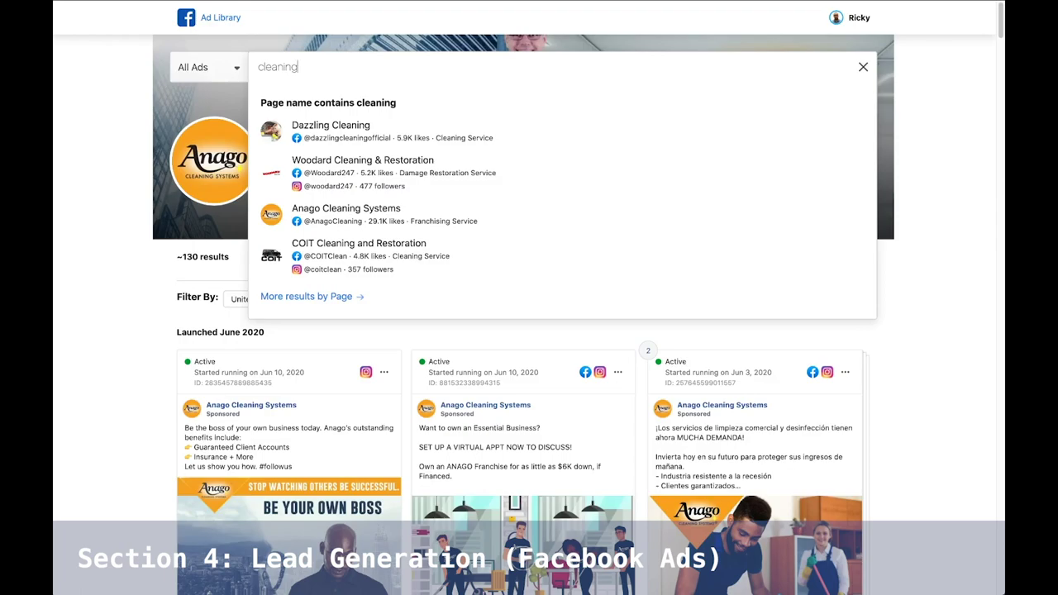
key("Down")
key("Return")
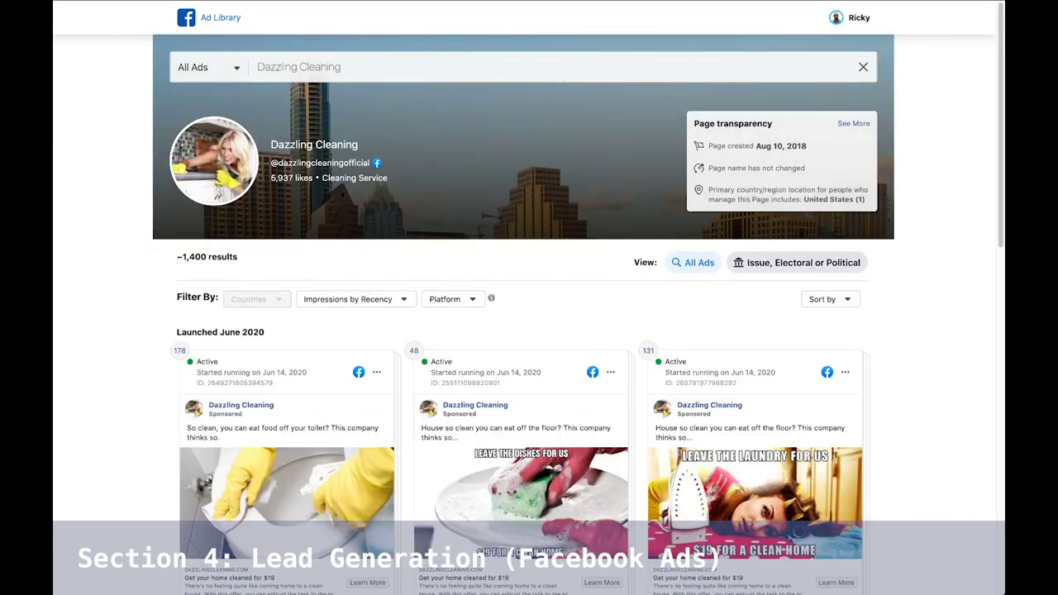
Step: Browse Dazzling Cleaning's ads launched in June and March 2020, examining their images, copy and offers
scroll(529, 331, "down", 7)
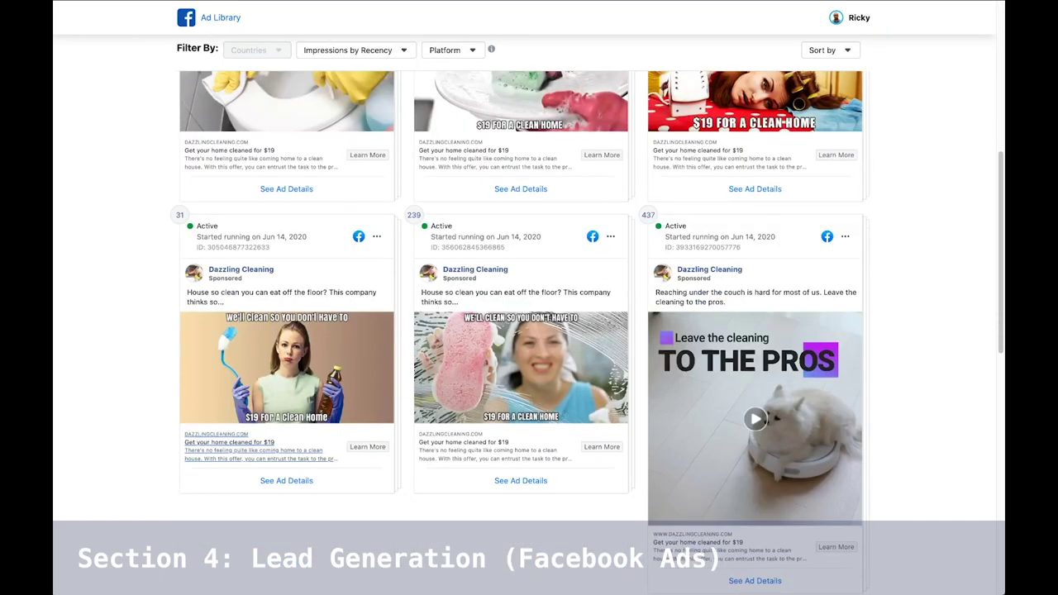
scroll(529, 331, "down", 20)
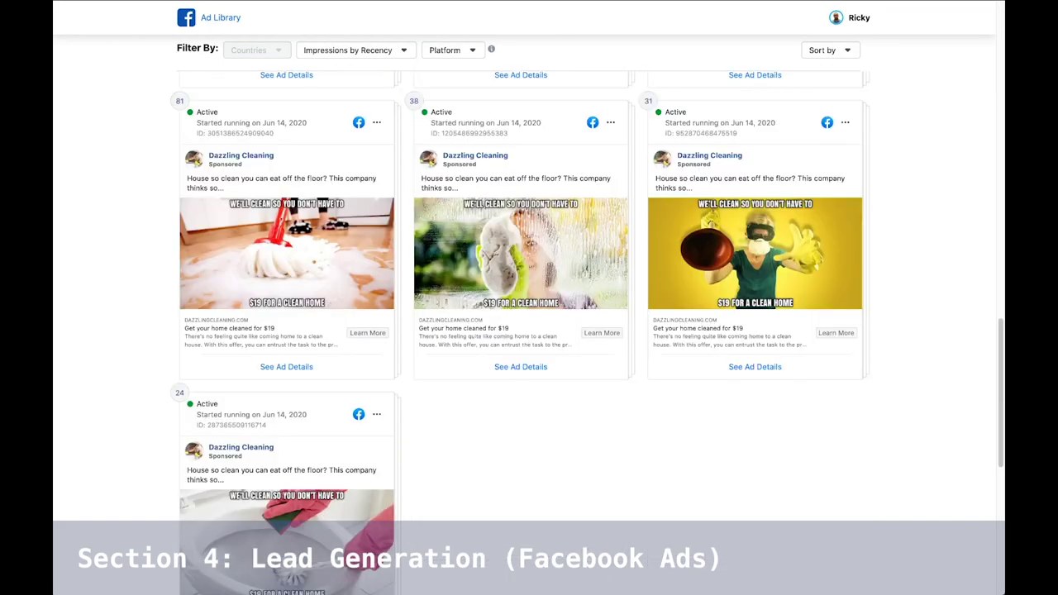
scroll(529, 330, "up", 10)
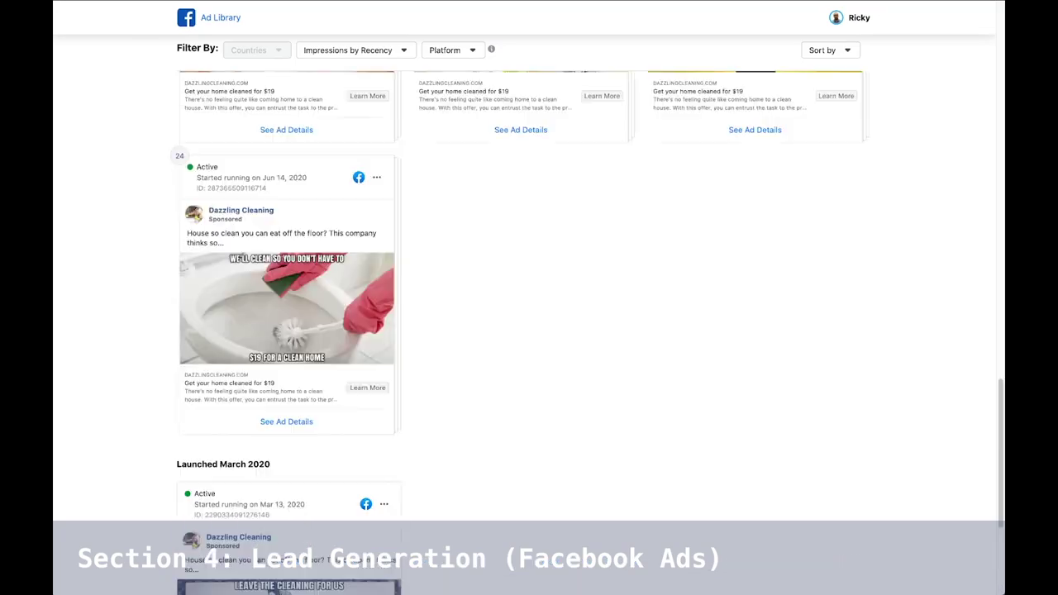
scroll(529, 330, "up", 10)
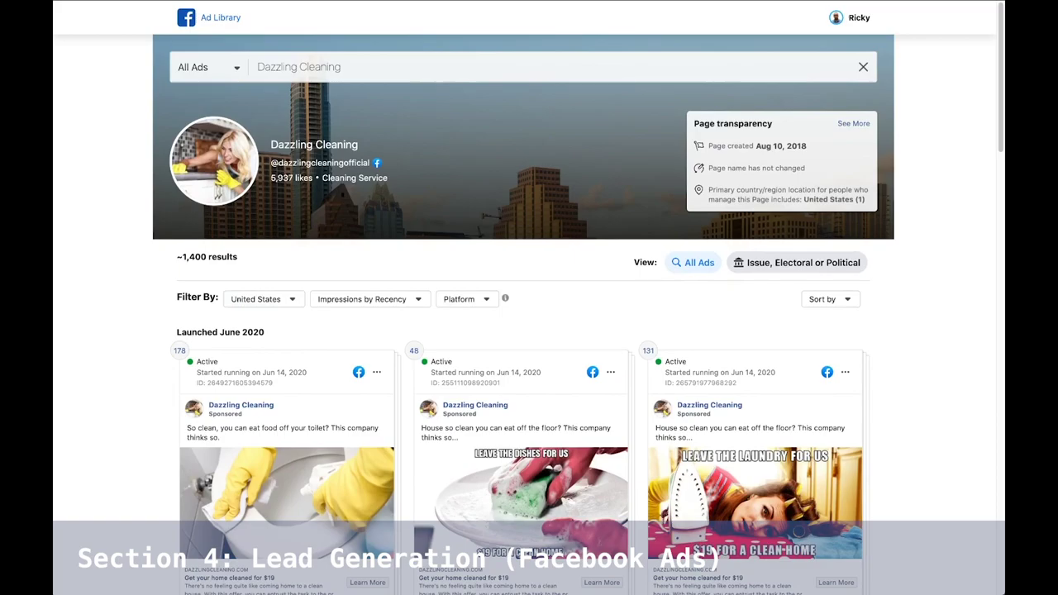
scroll(529, 331, "down", 6)
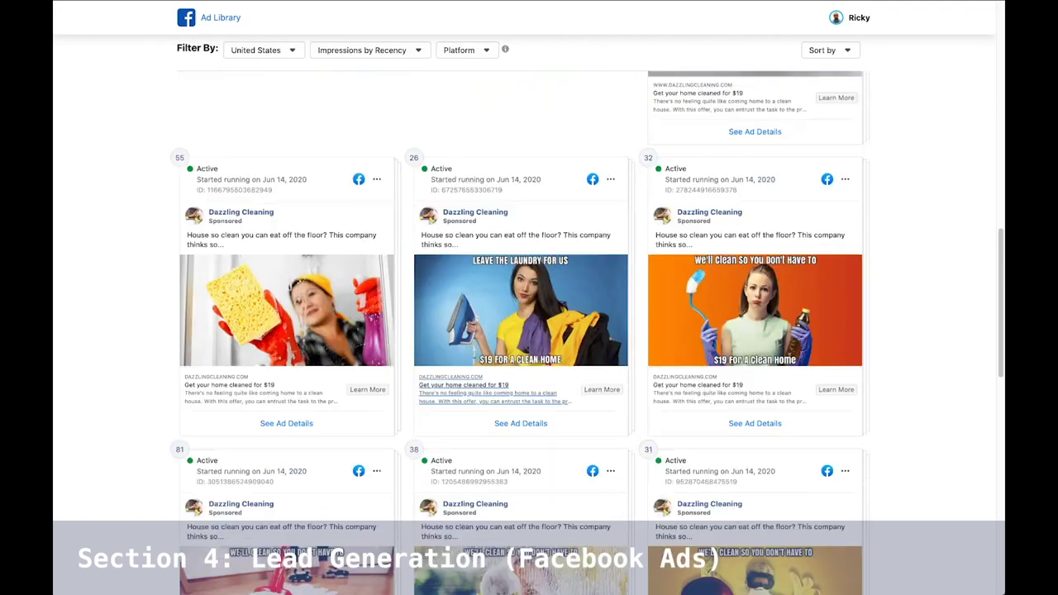
scroll(529, 331, "up", 10)
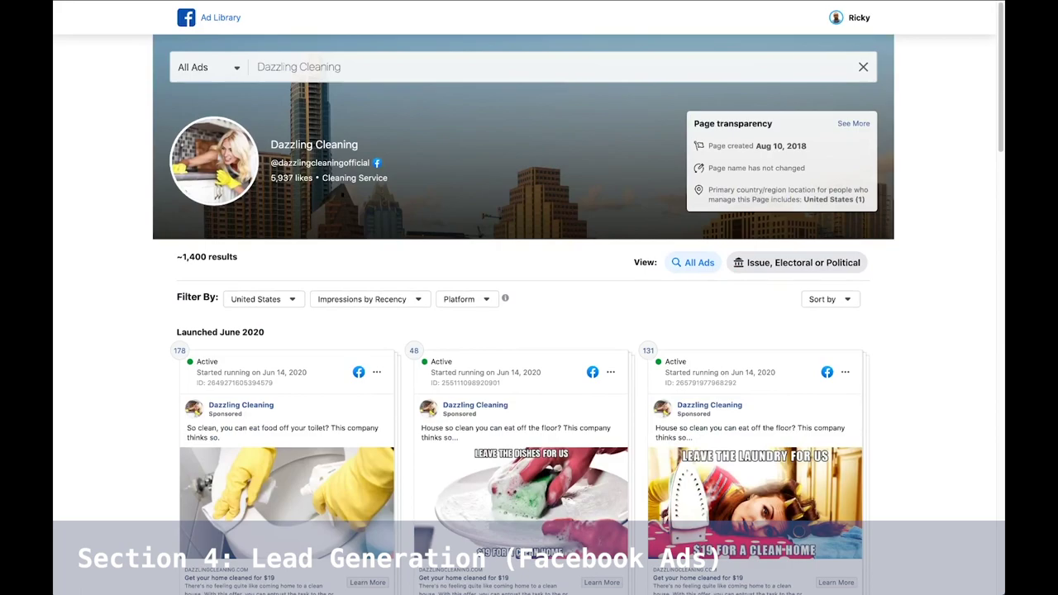
Step: Clear the Dazzling Cleaning advertiser name from the Ad Library search and dismiss the suggestions
left_click(299, 67)
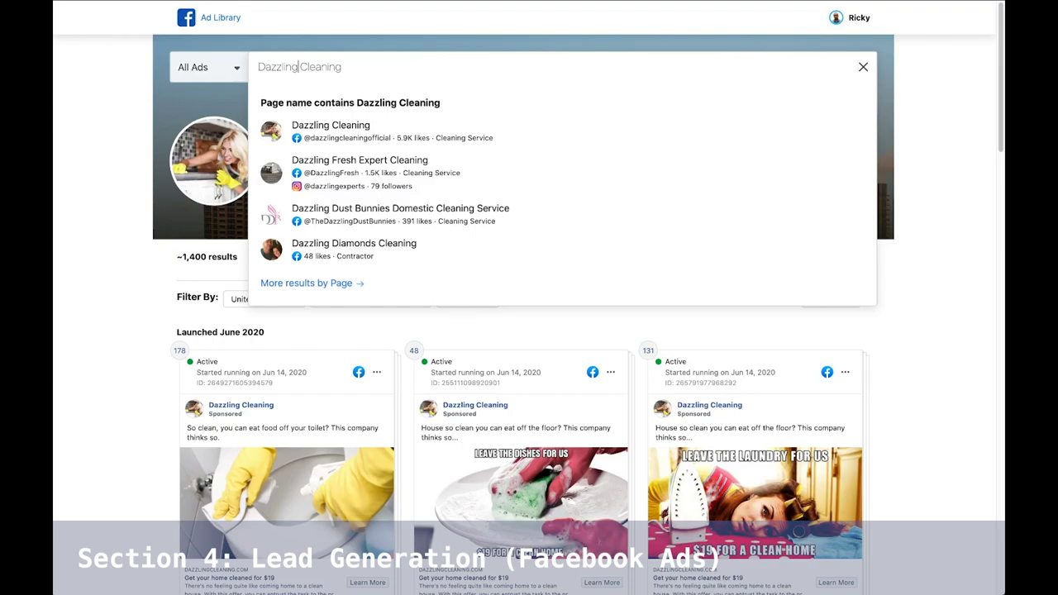
key("ctrl+a")
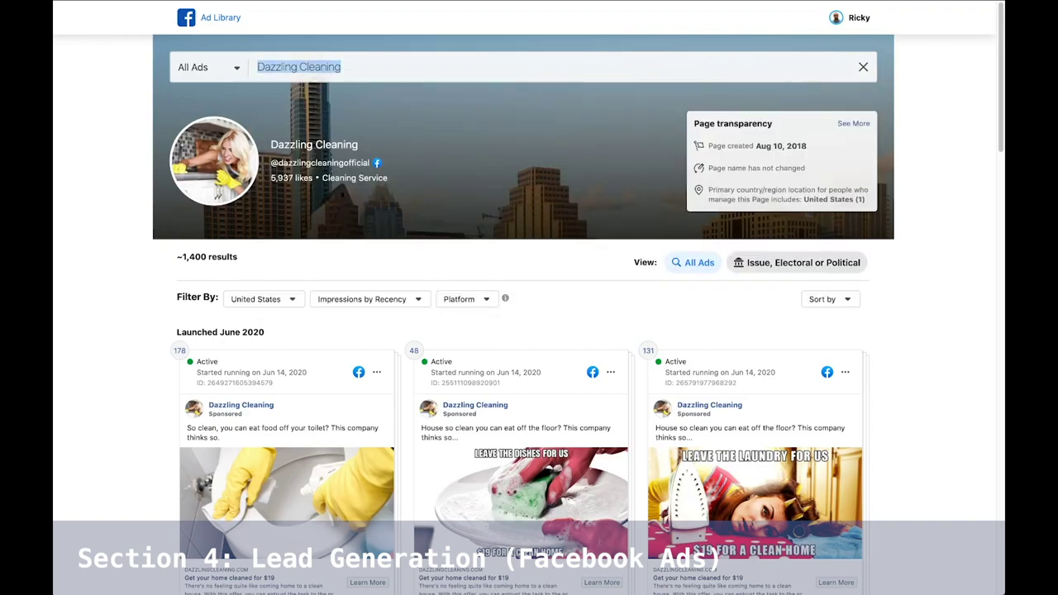
key("BackSpace")
key("Escape")
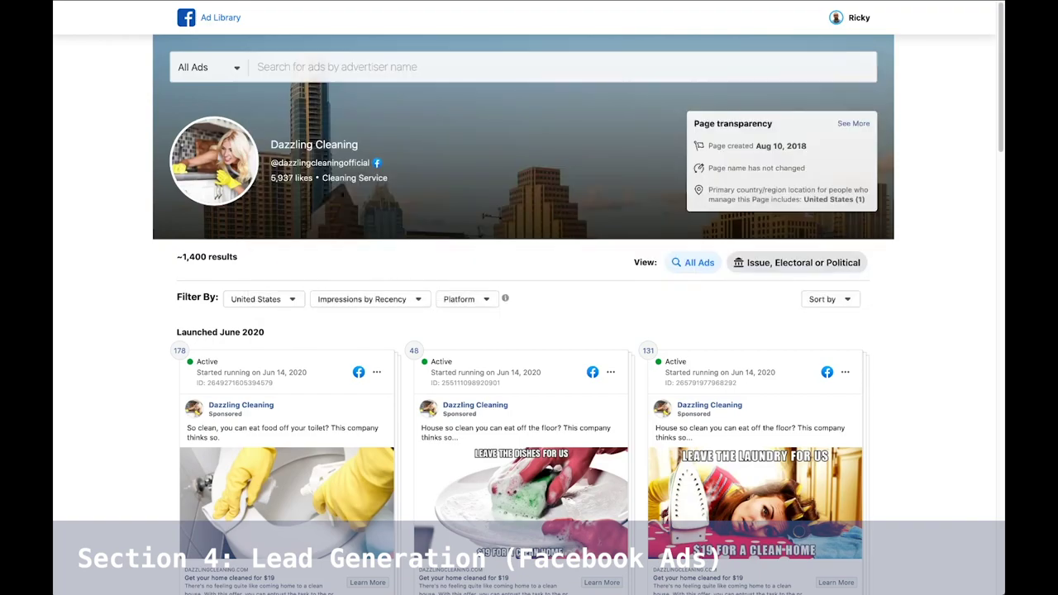